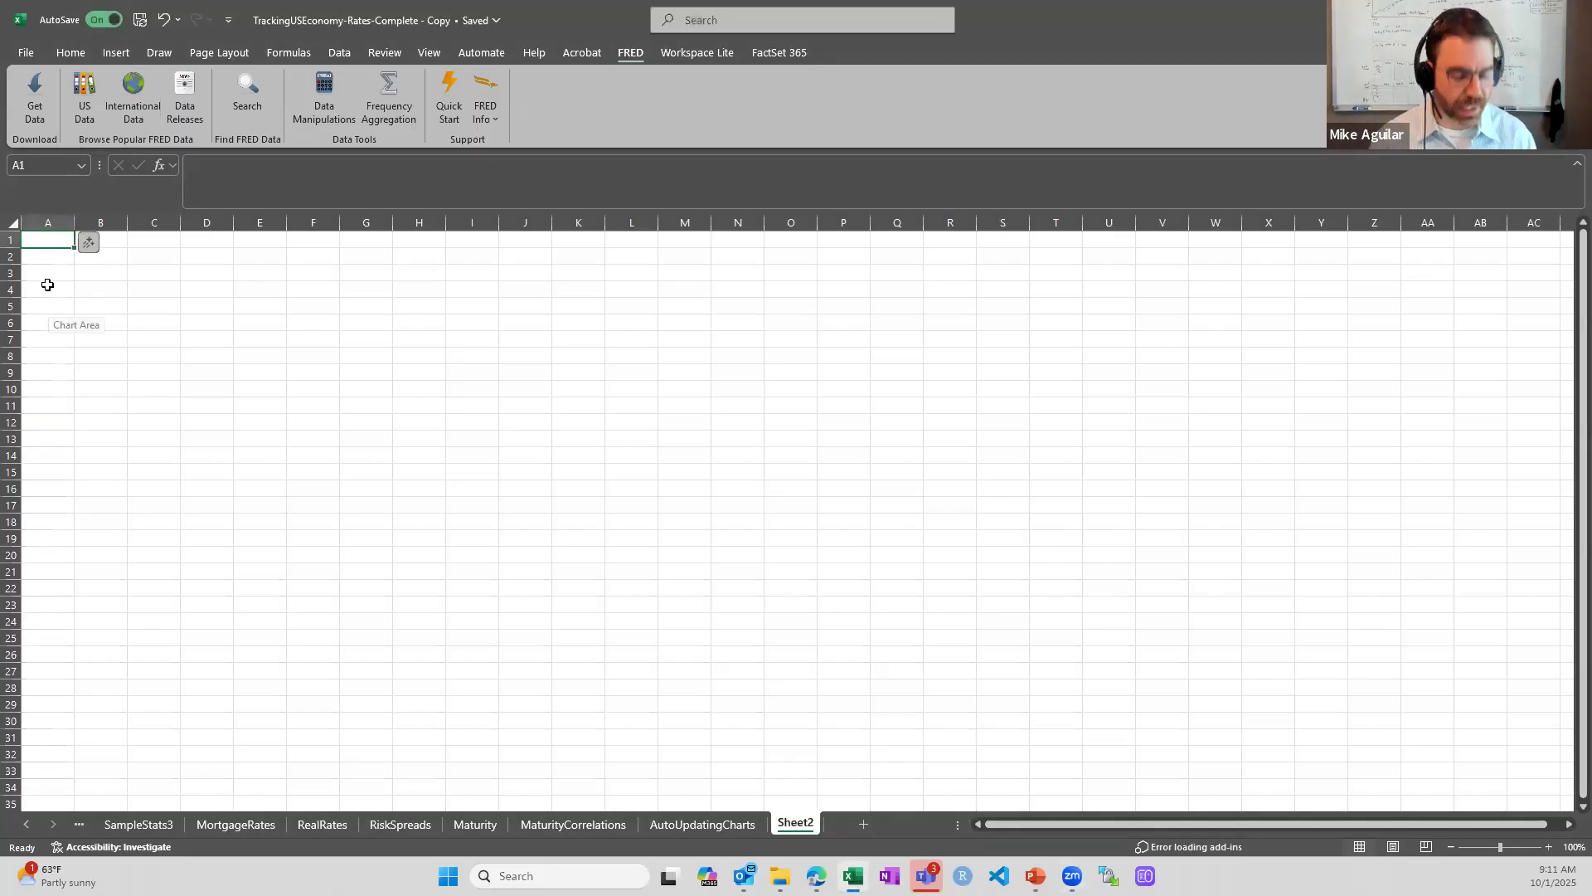
Enter 1date in cell A1 and the daily frequency code d in cell A2.
text(1date)
key(Return)
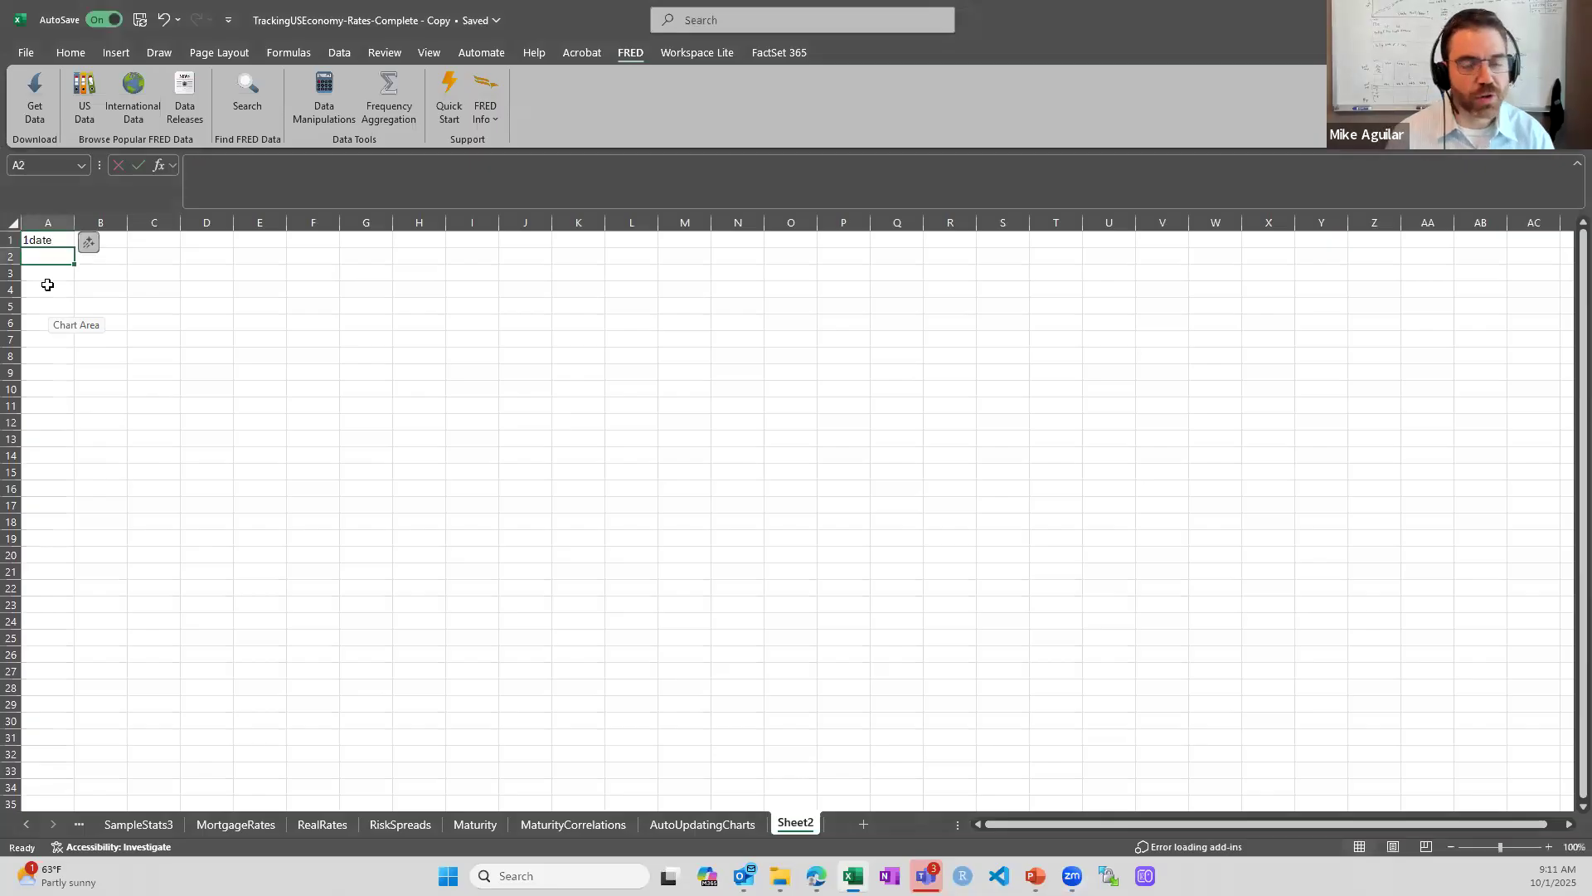
scroll(365, 438, up, 5)
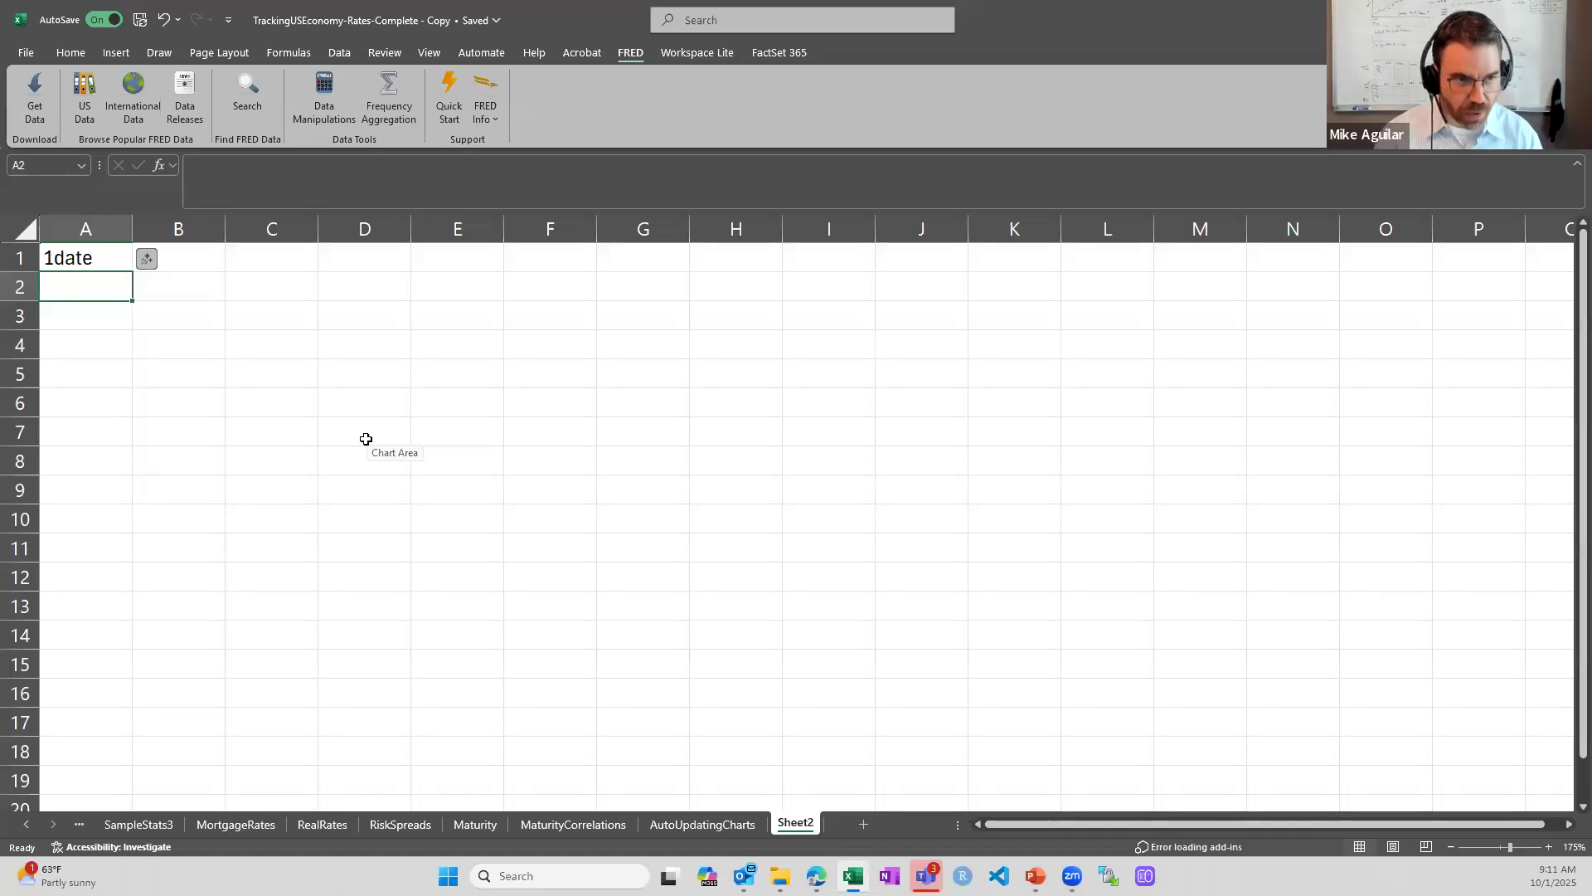
text(d)
key(Tab)
Enter the series ID DGS10 in cell B1 and the manipulation code lin in cell B2.
key(Up)
text(DGS10)
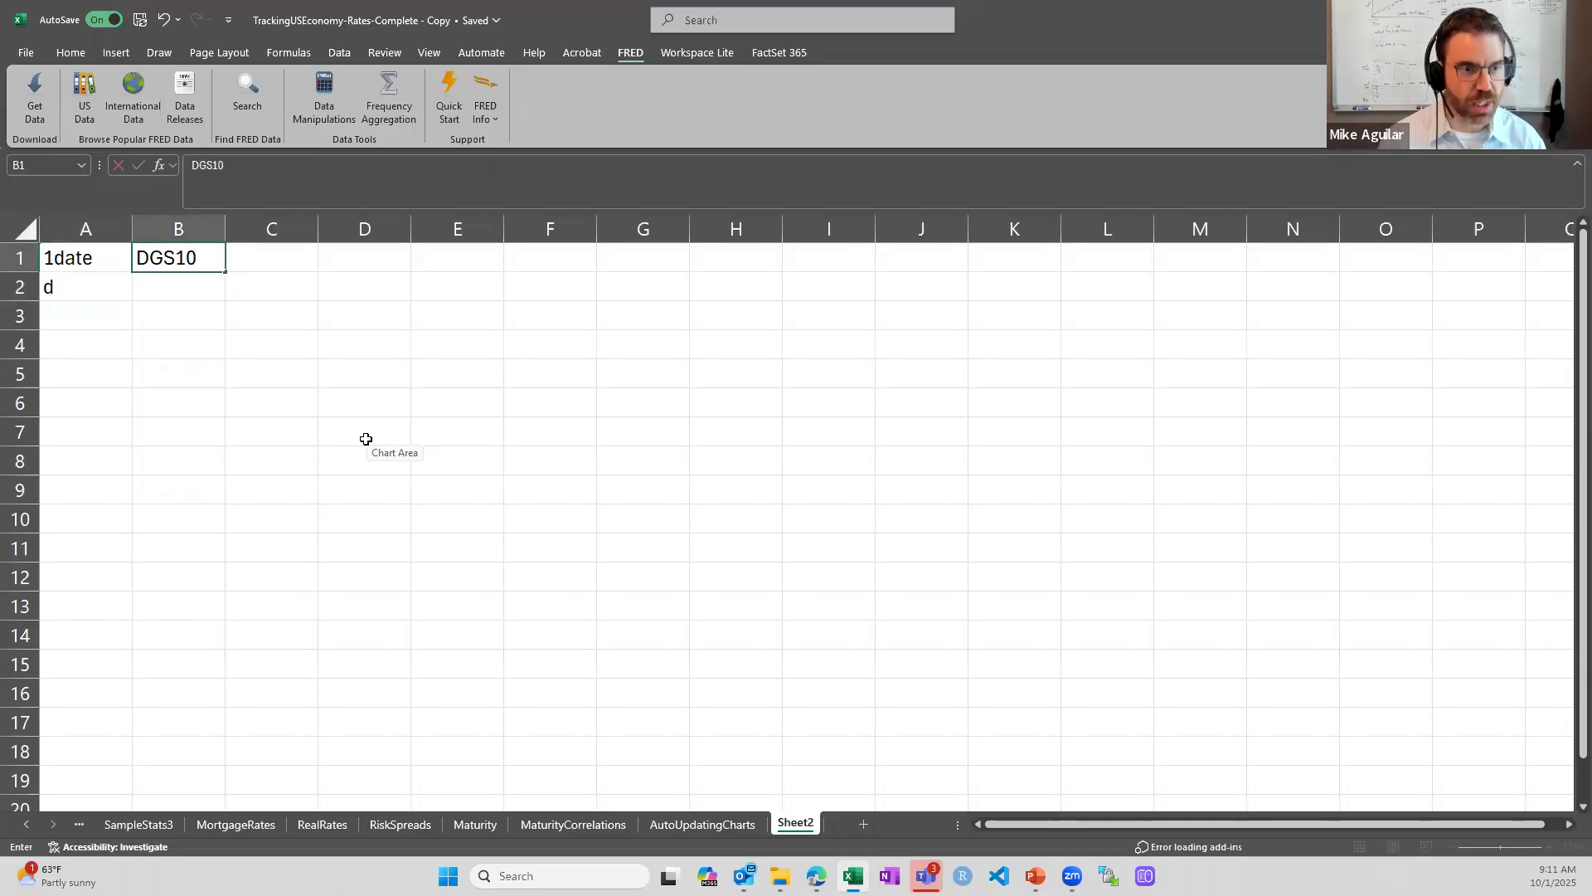
key(Return)
text(lin)
key(Return)
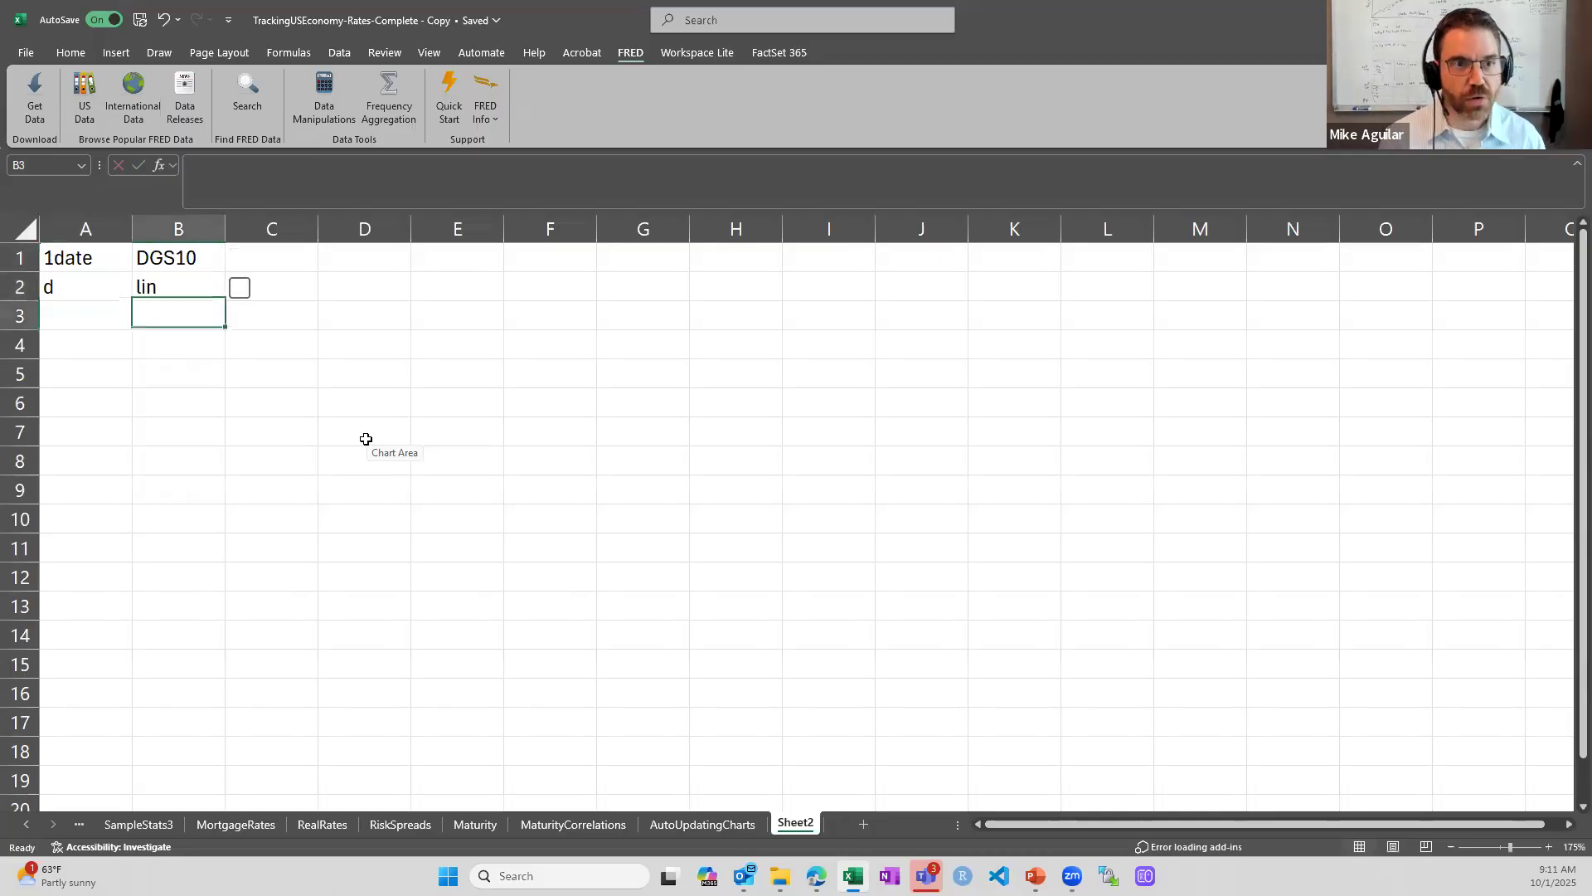
Review the FRED quick start guide and the list of data manipulation codes without inserting anything.
click(454, 115)
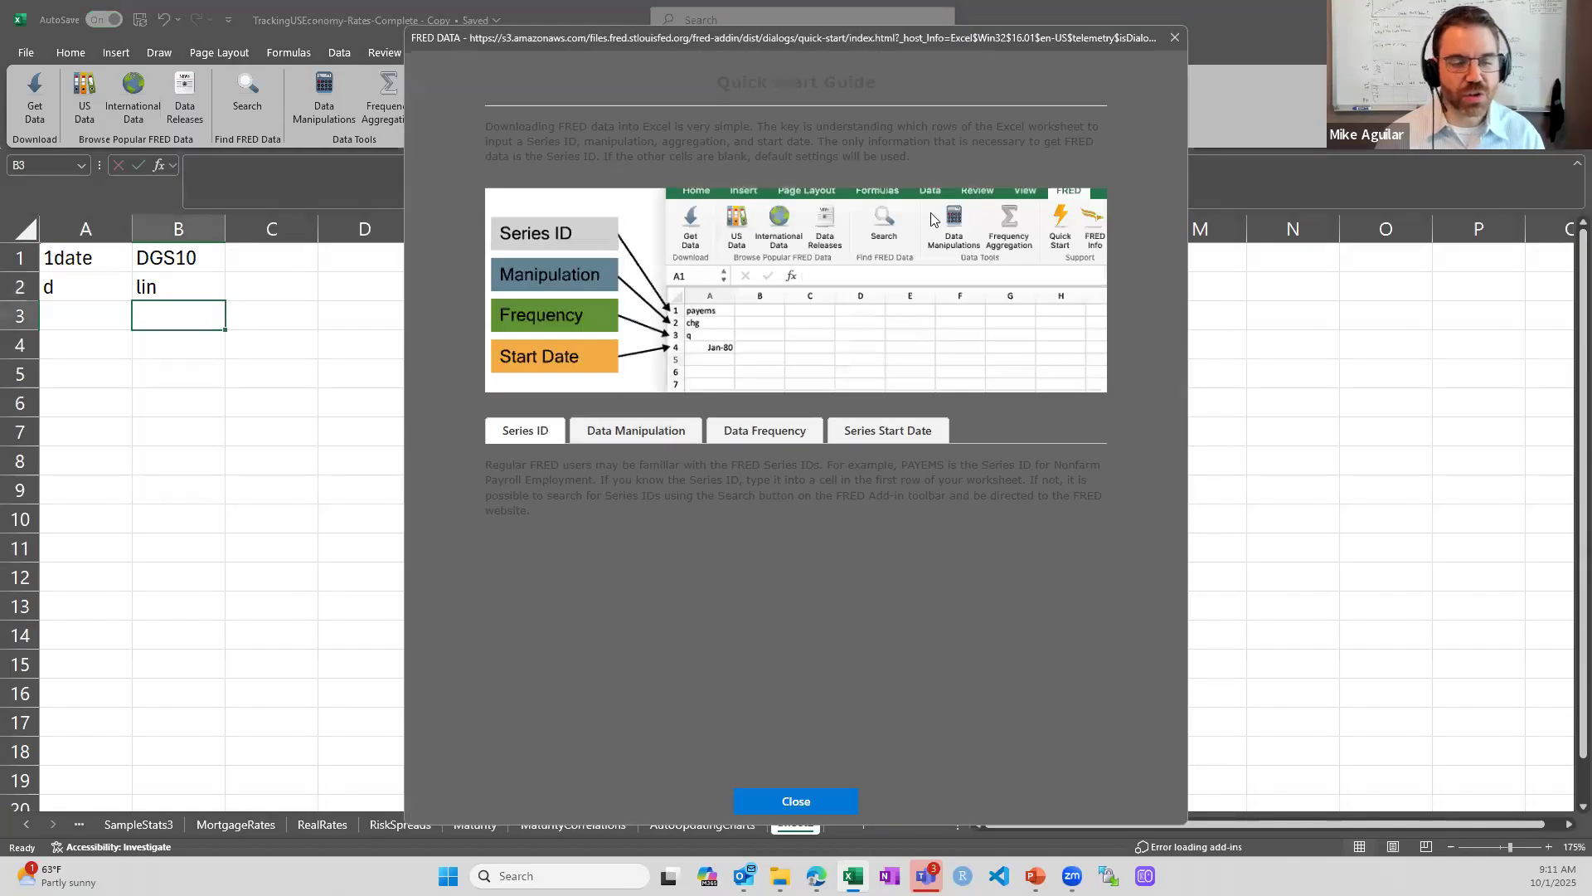
click(1175, 38)
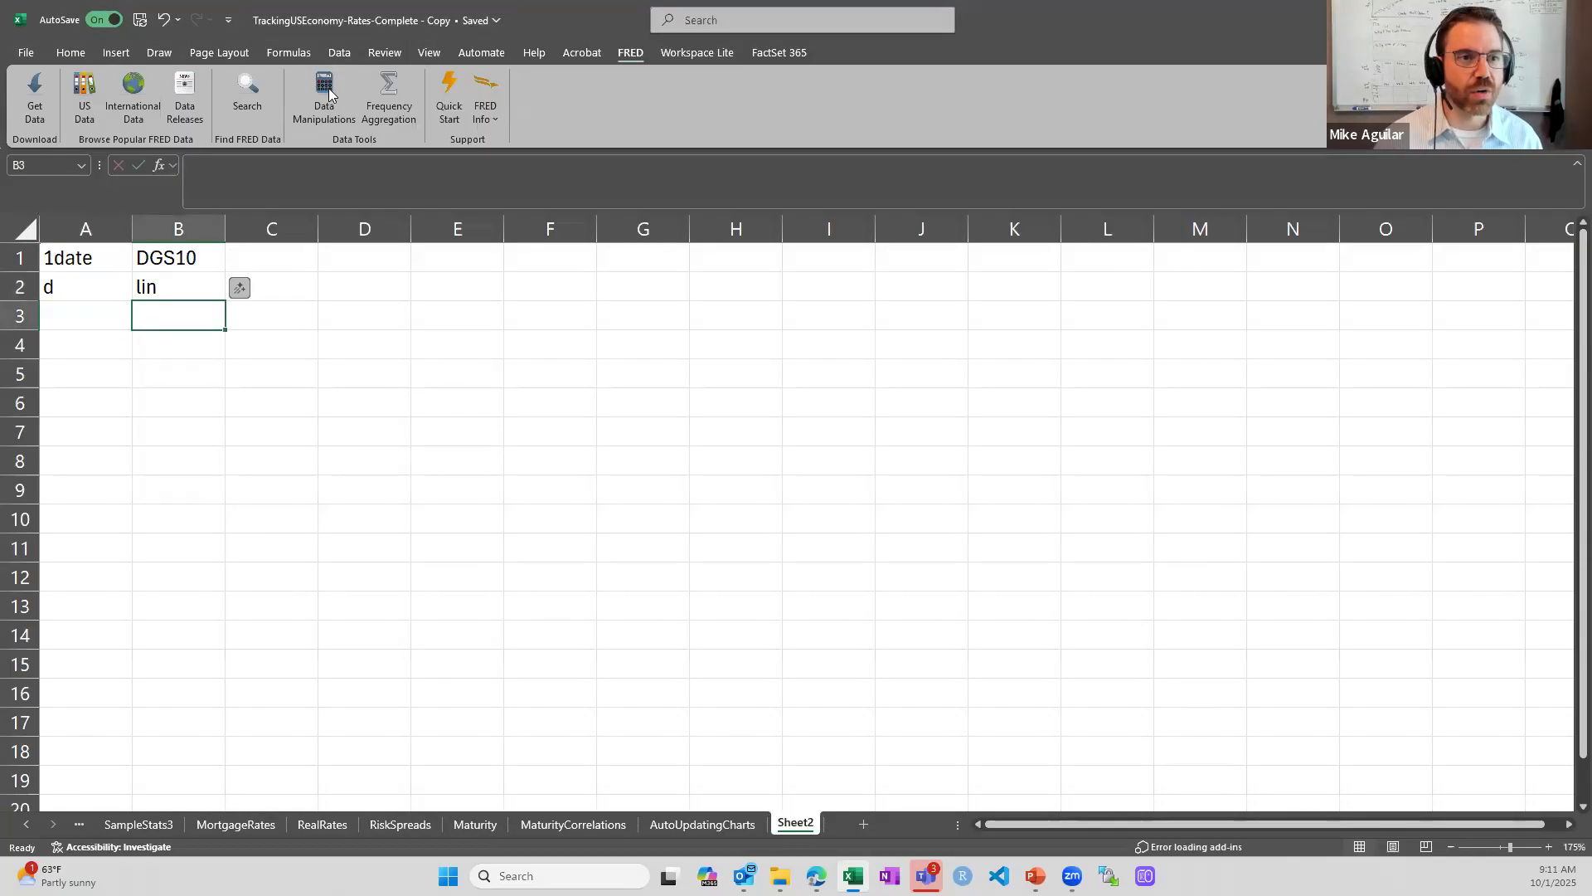
click(326, 96)
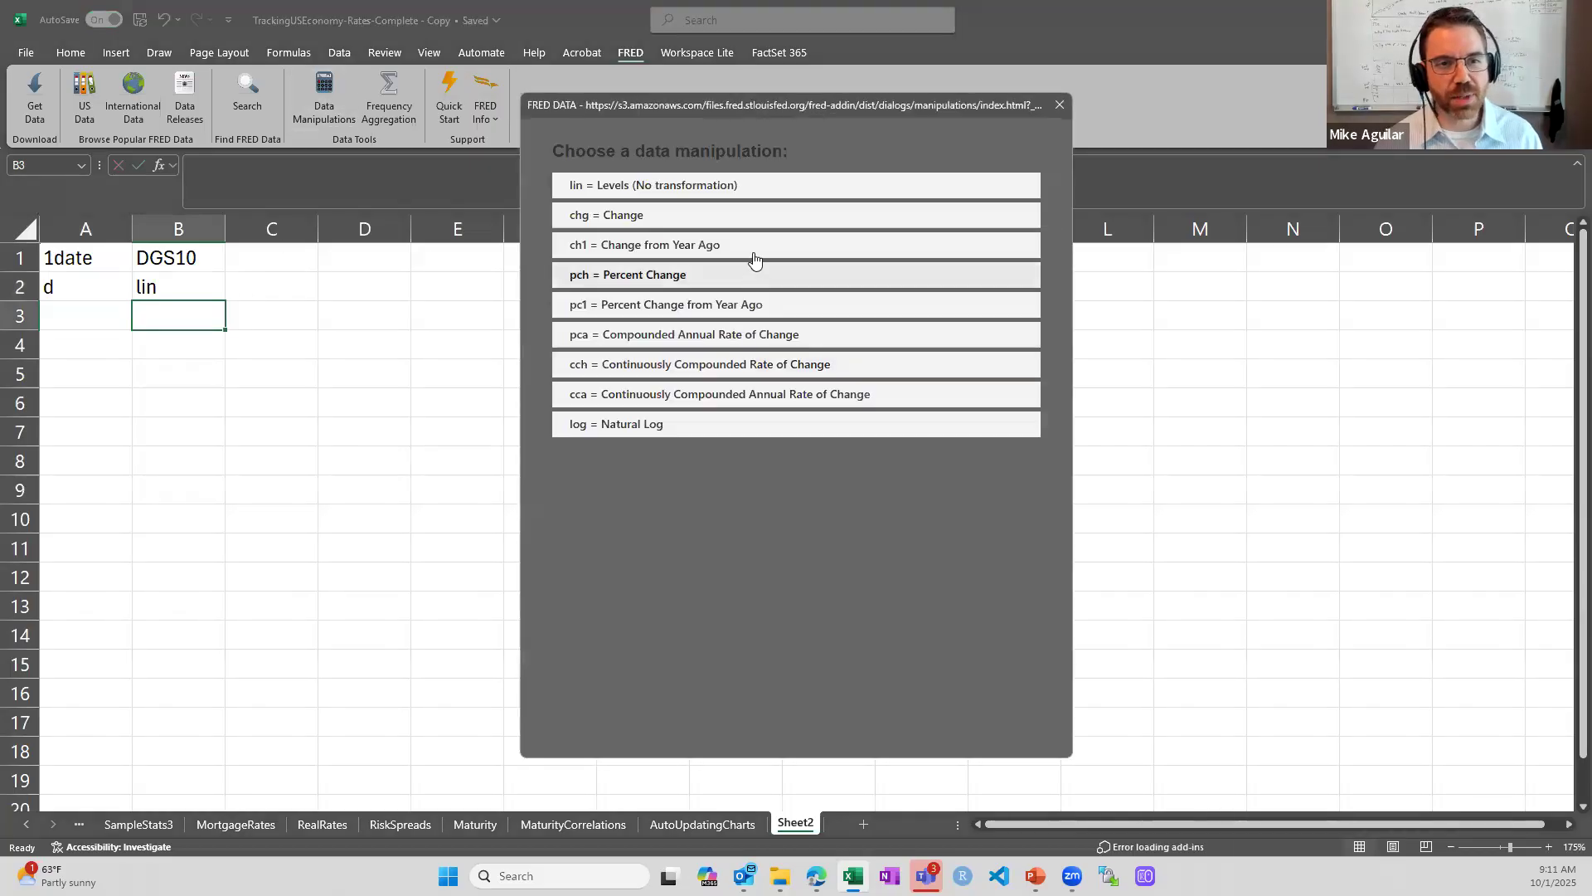
click(1060, 106)
Enter the start date 1/1/2024 in cell A3.
click(99, 309)
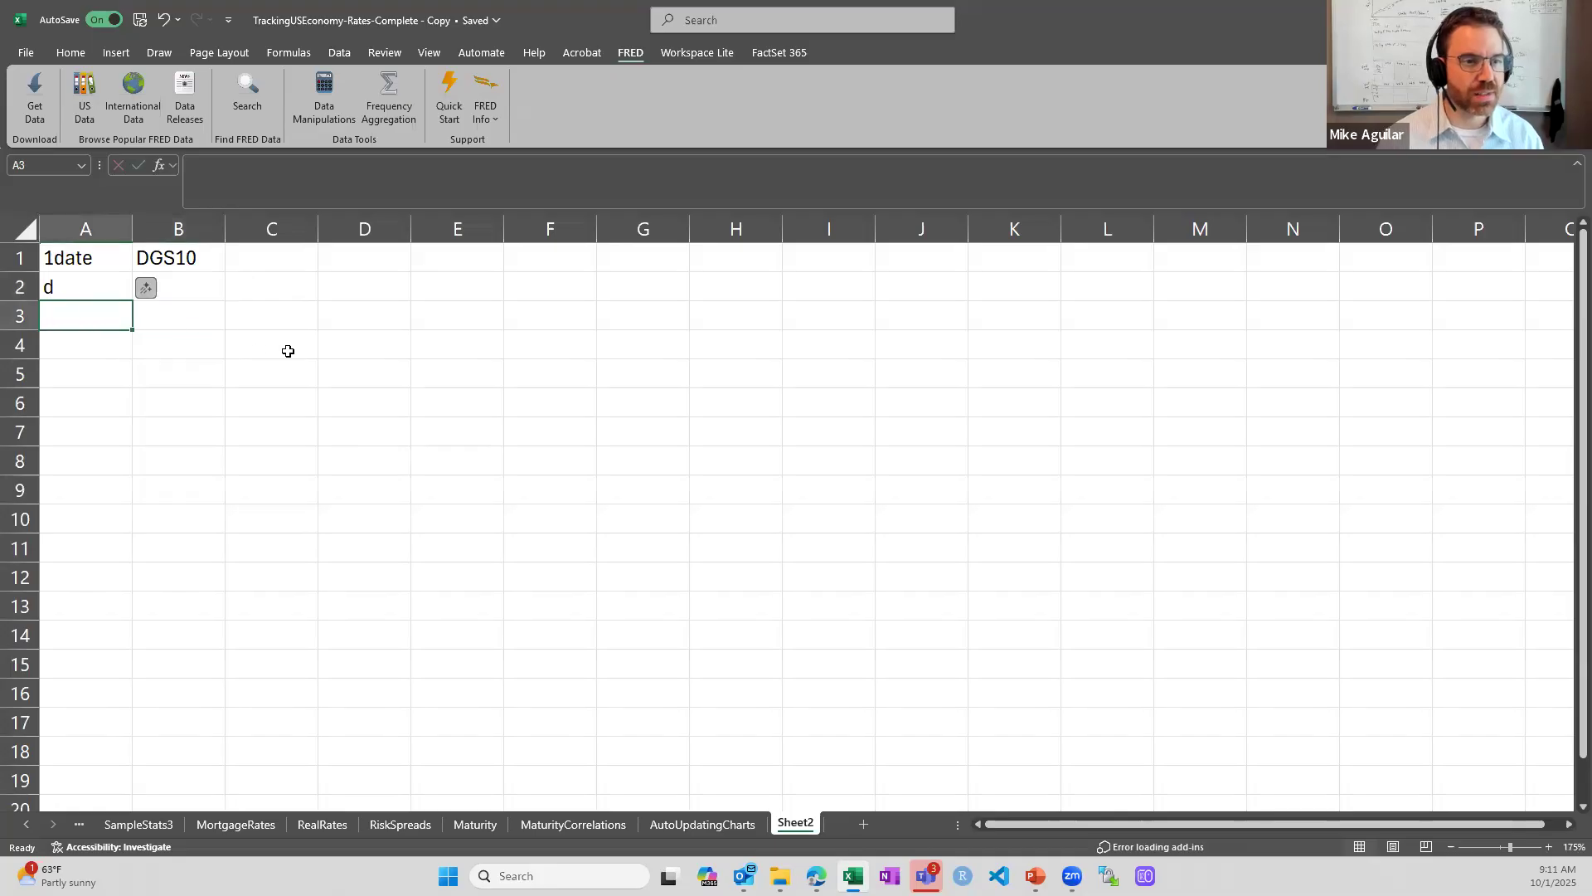
text(1/1/20204)
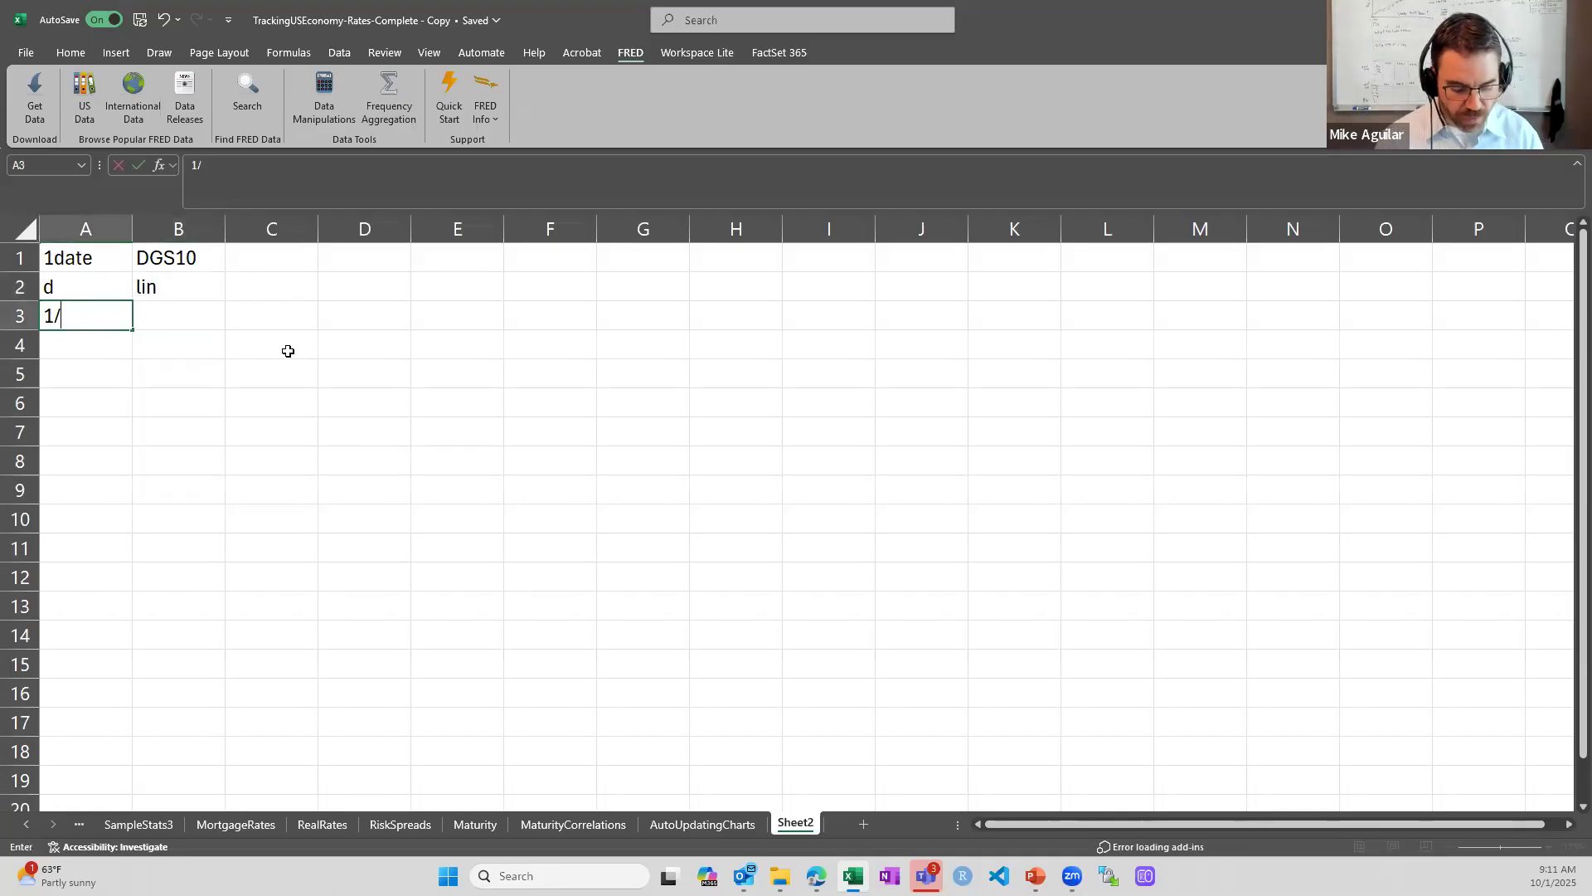
key(BackSpace)
key(BackSpace)
text(4)
key(Return)
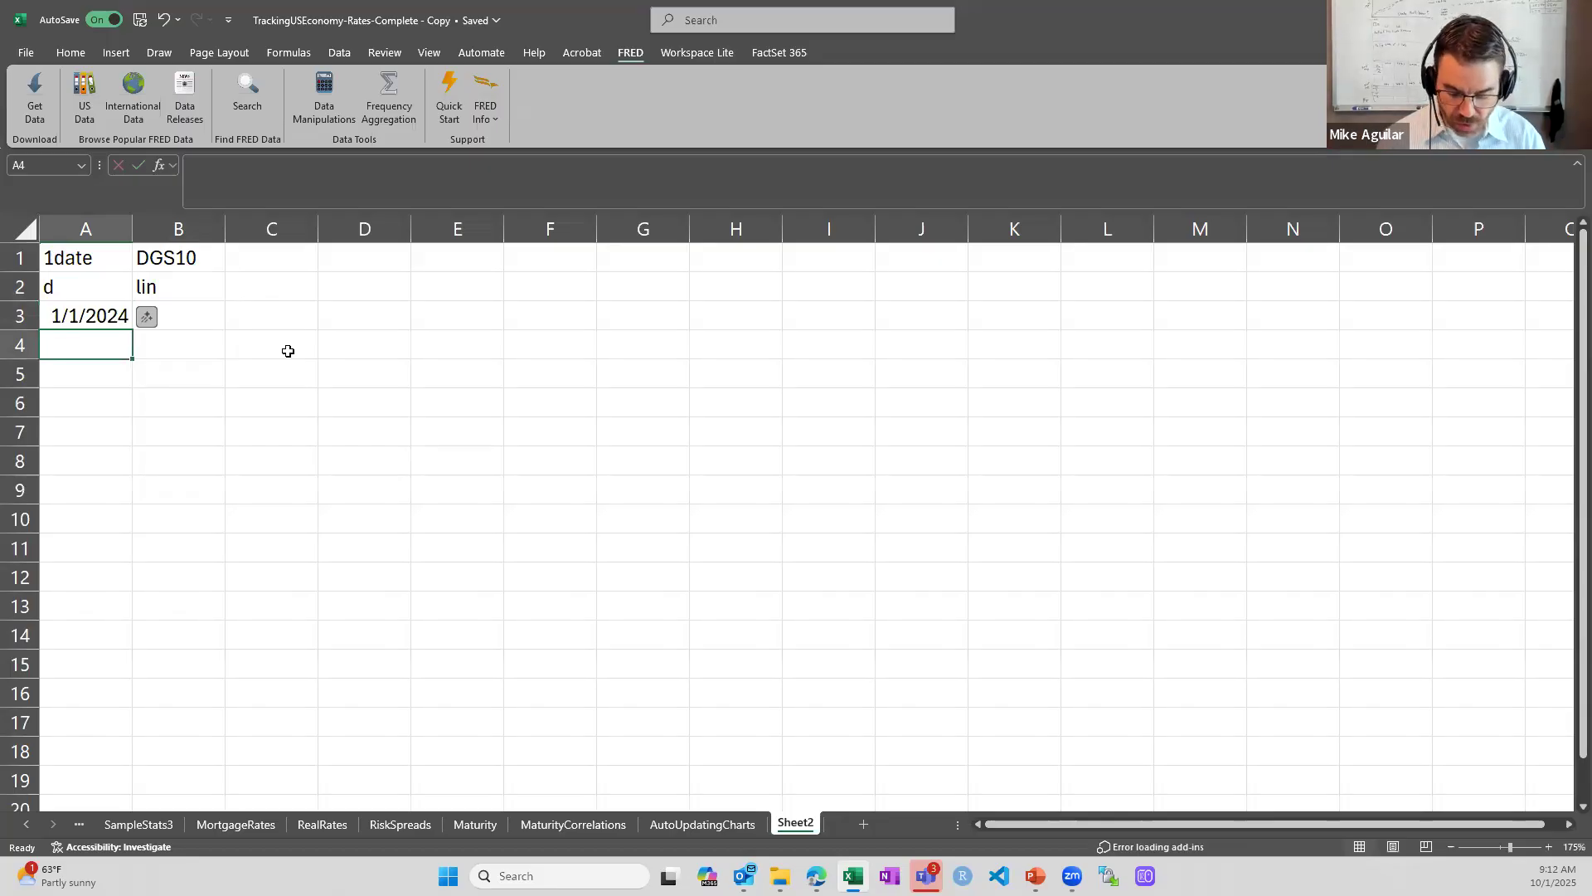
Enter the end date 9/11/2025 in cell A4 and download the DGS10 data from FRED.
text(9/11/)
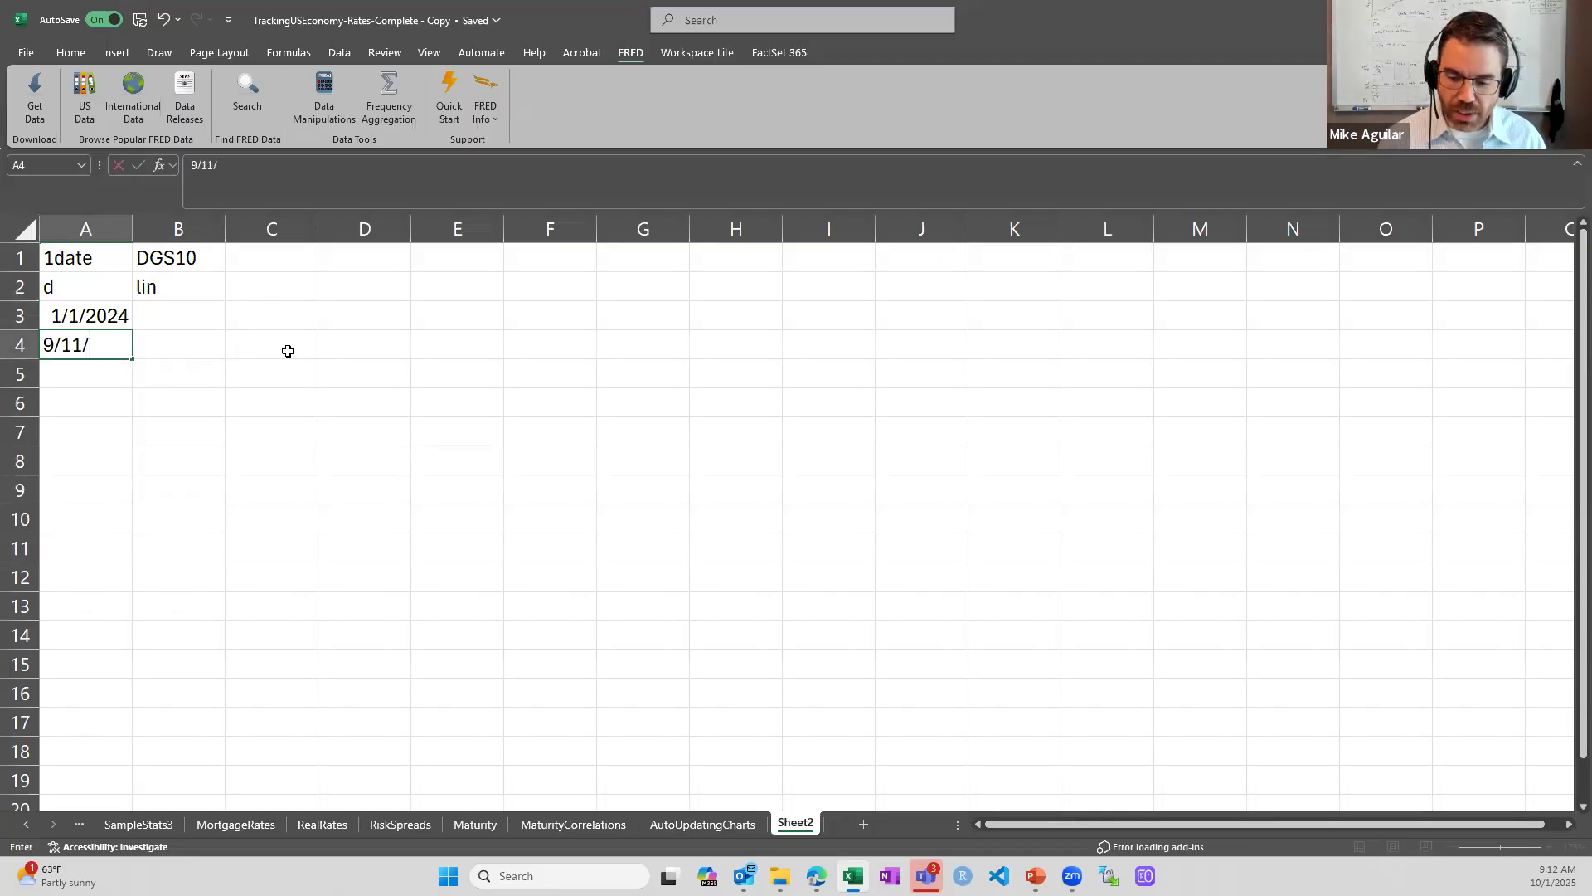
text(2025)
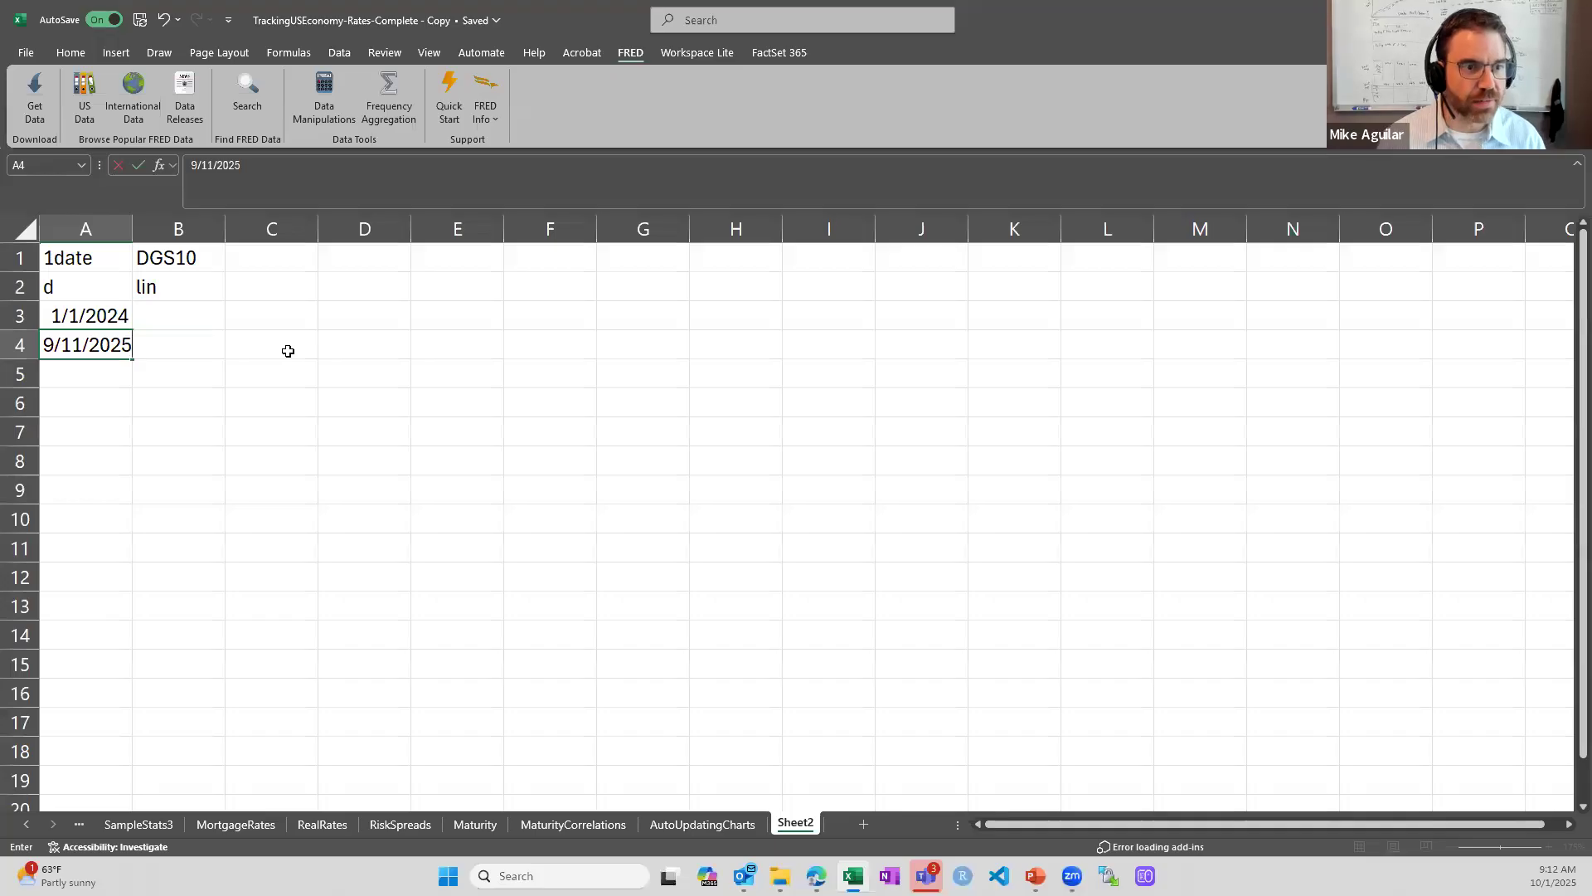
key(Return)
click(293, 368)
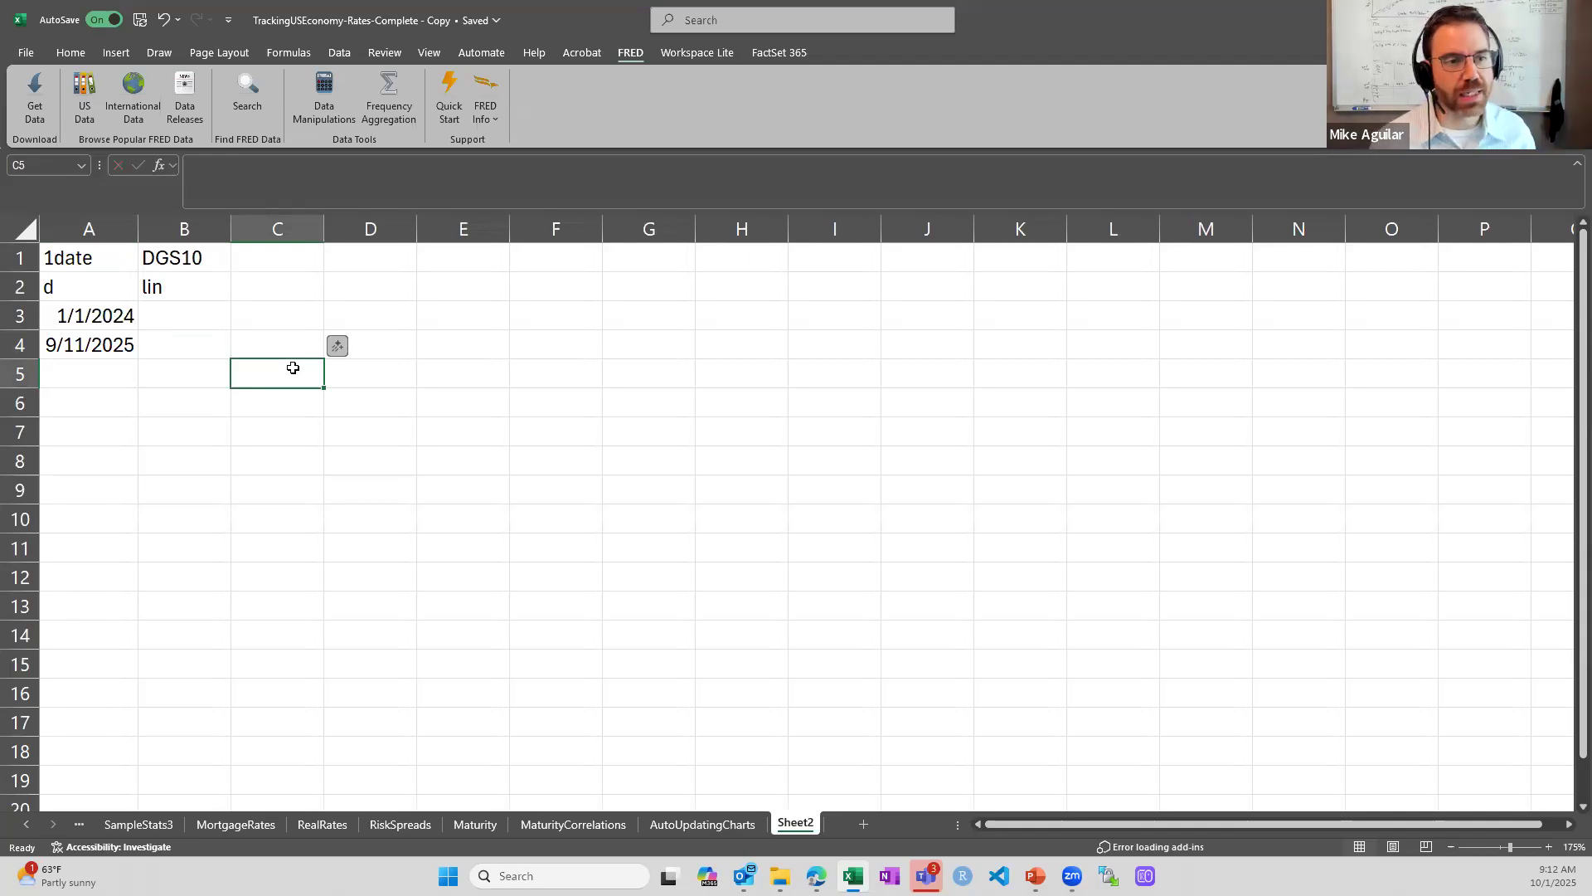
click(37, 93)
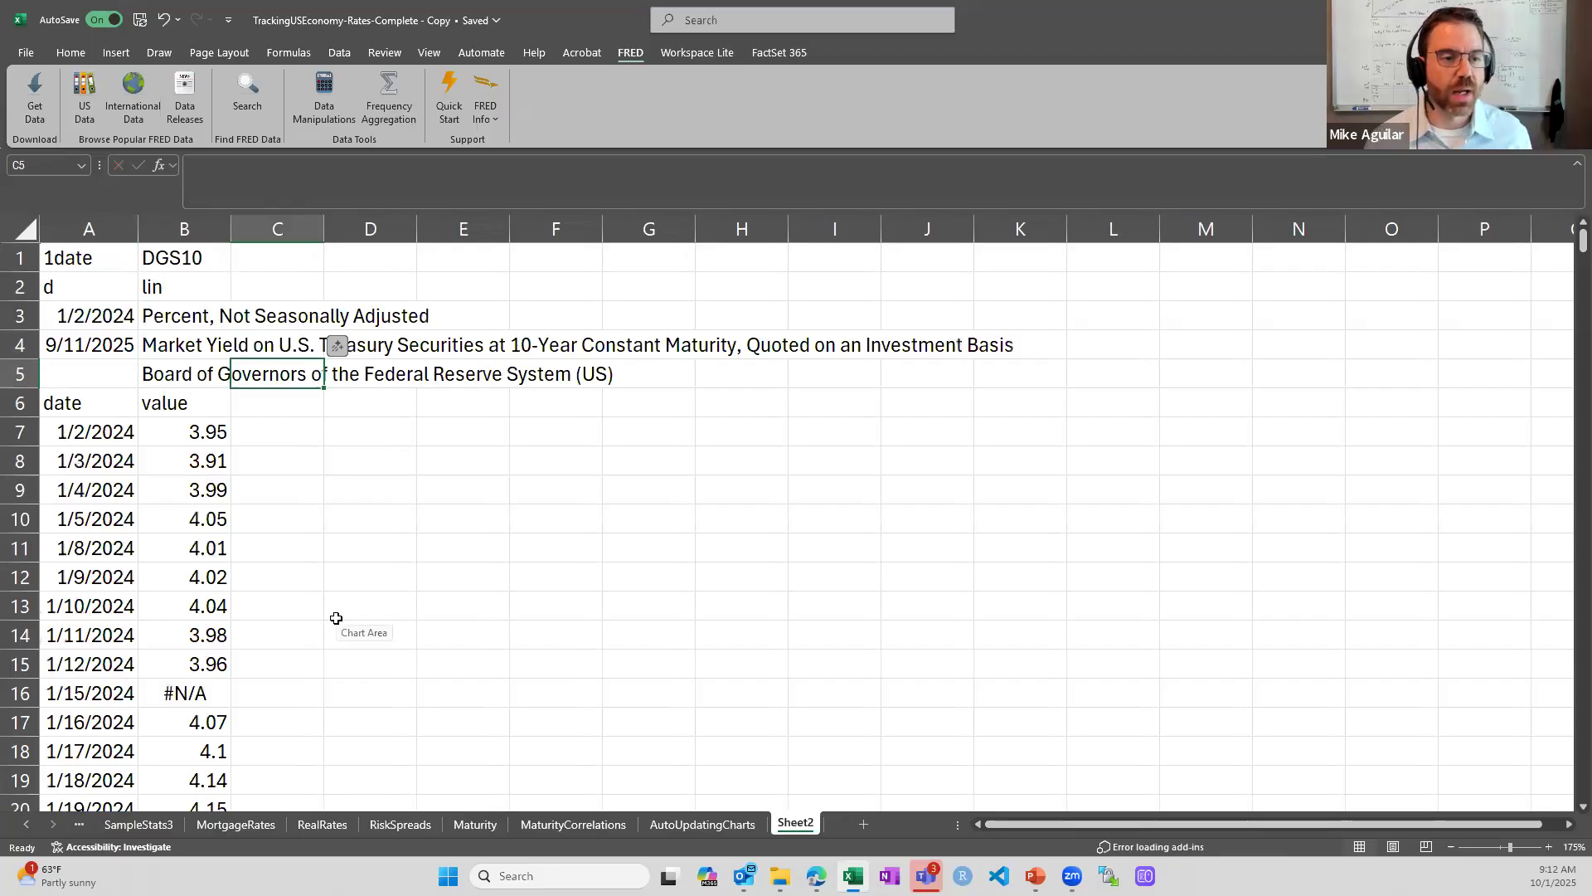
Convert the date and value columns, from the headers in row 6 to the last data row, into an Excel table with headers.
click(126, 398)
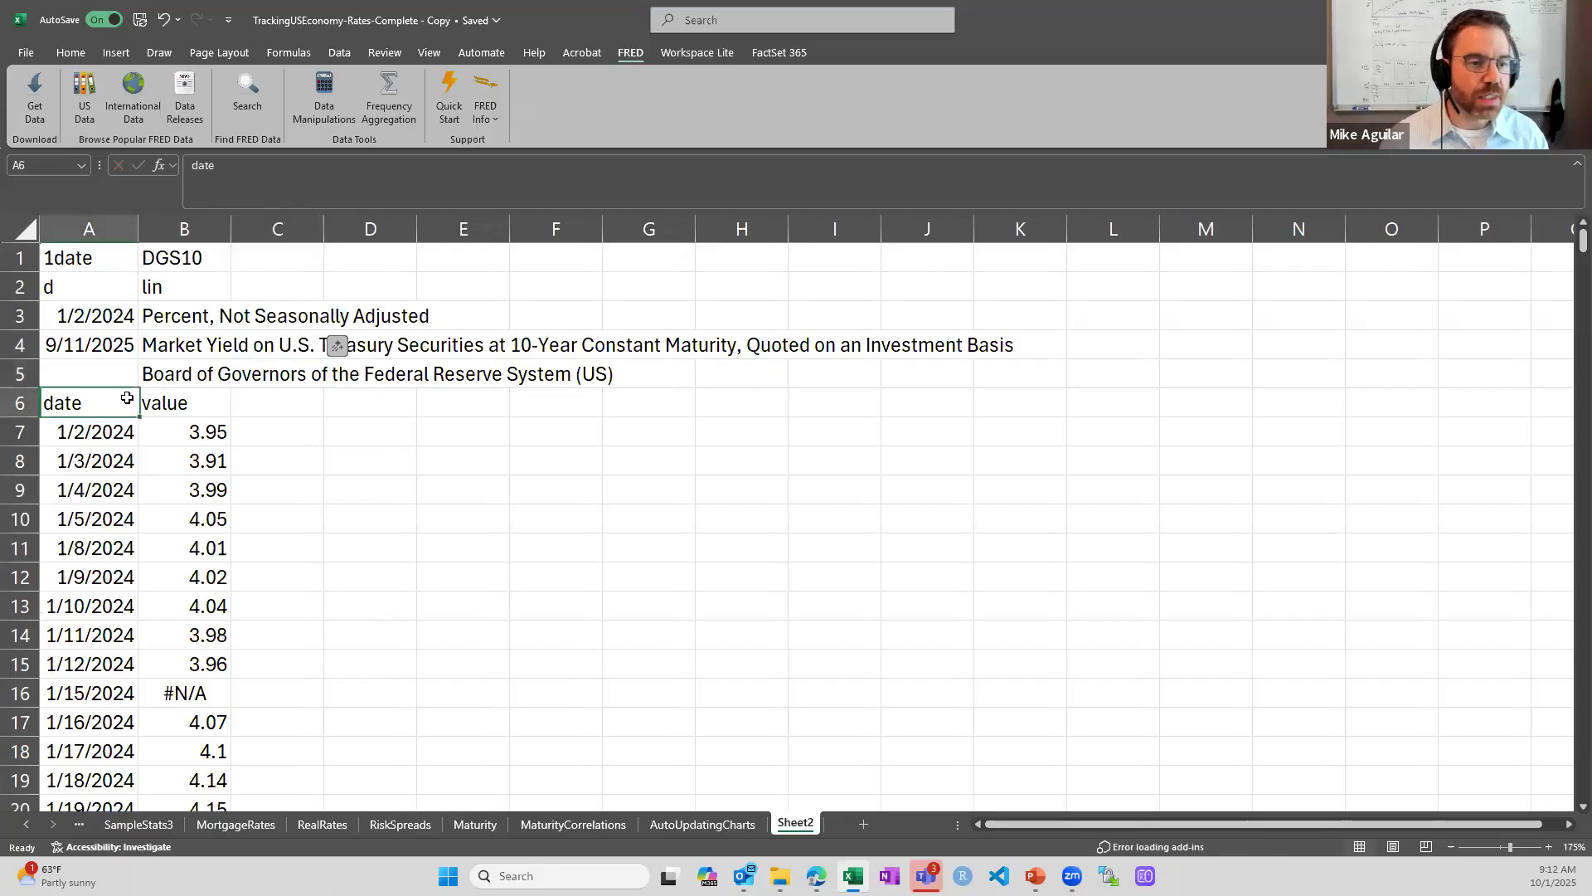
drag(127, 398, 184, 403)
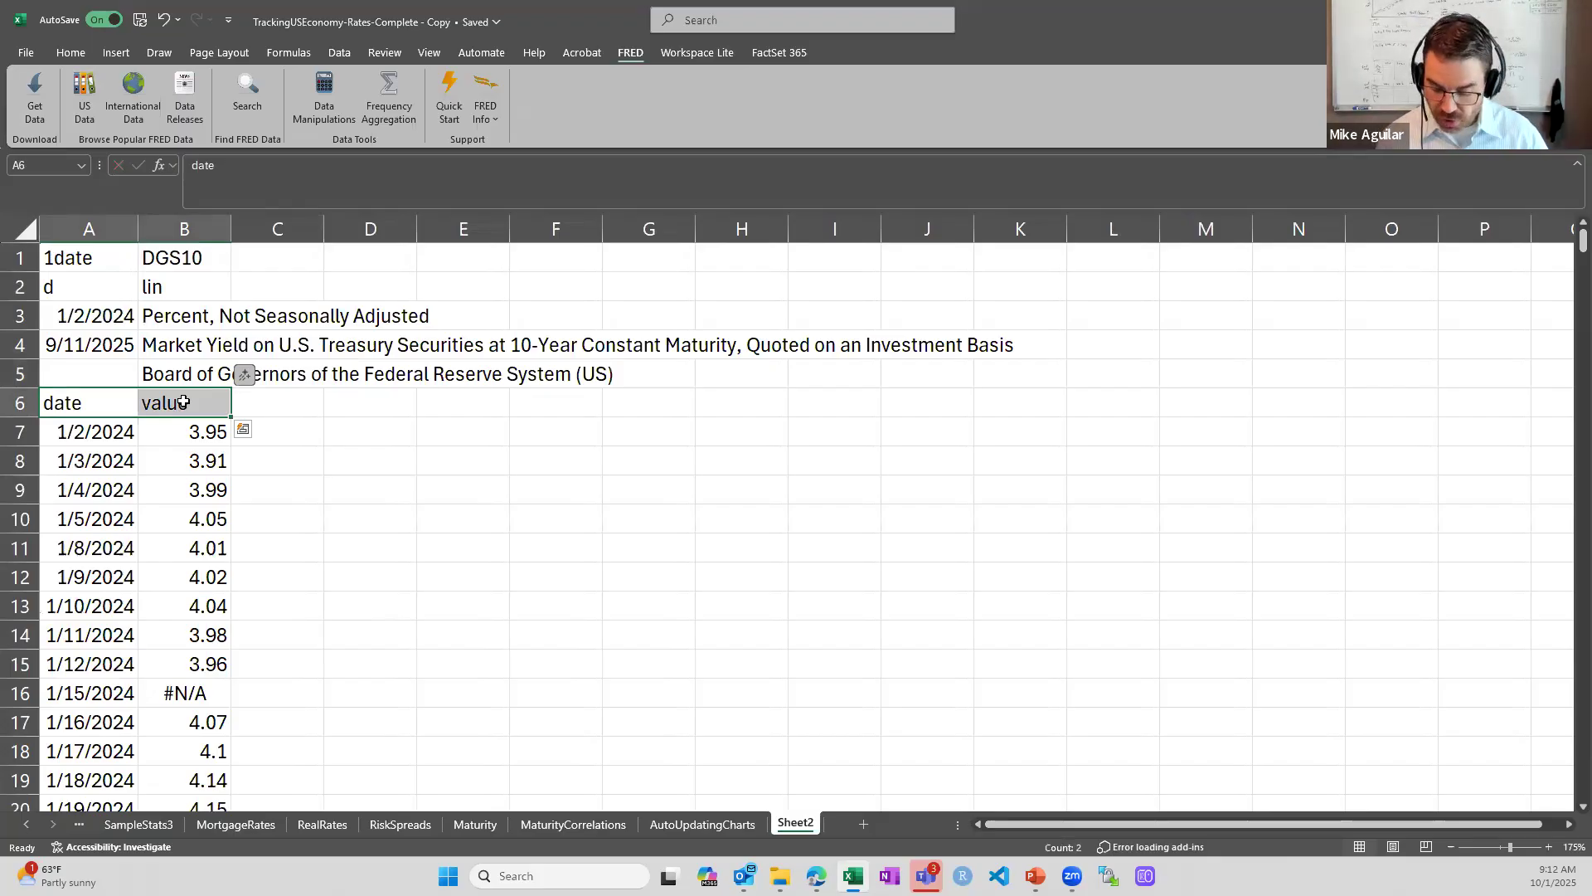
key(ctrl+shift+Down)
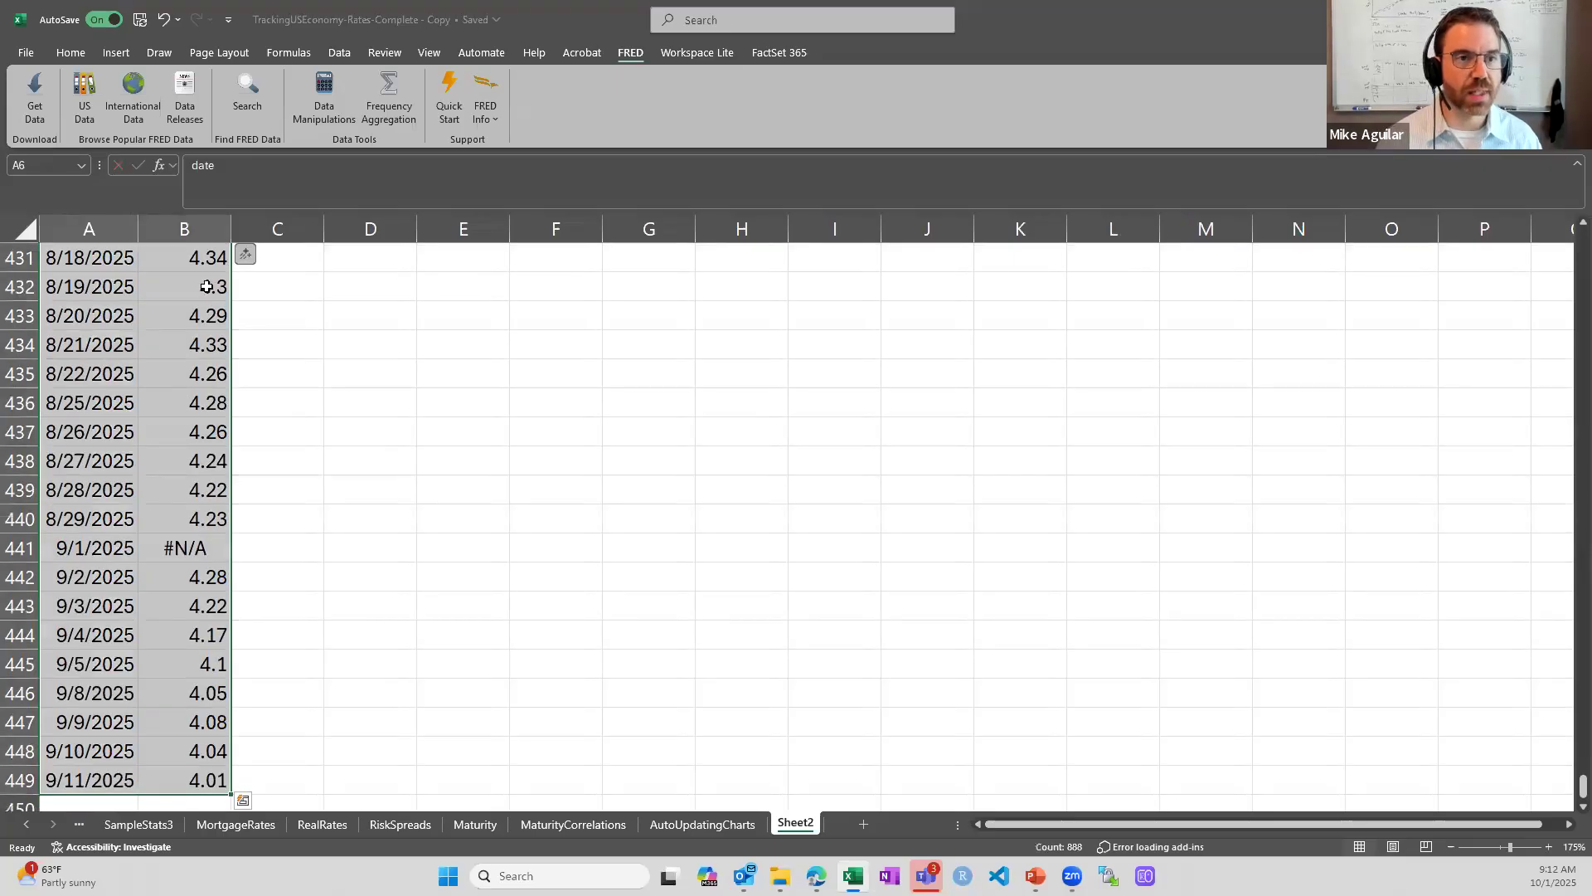
click(116, 54)
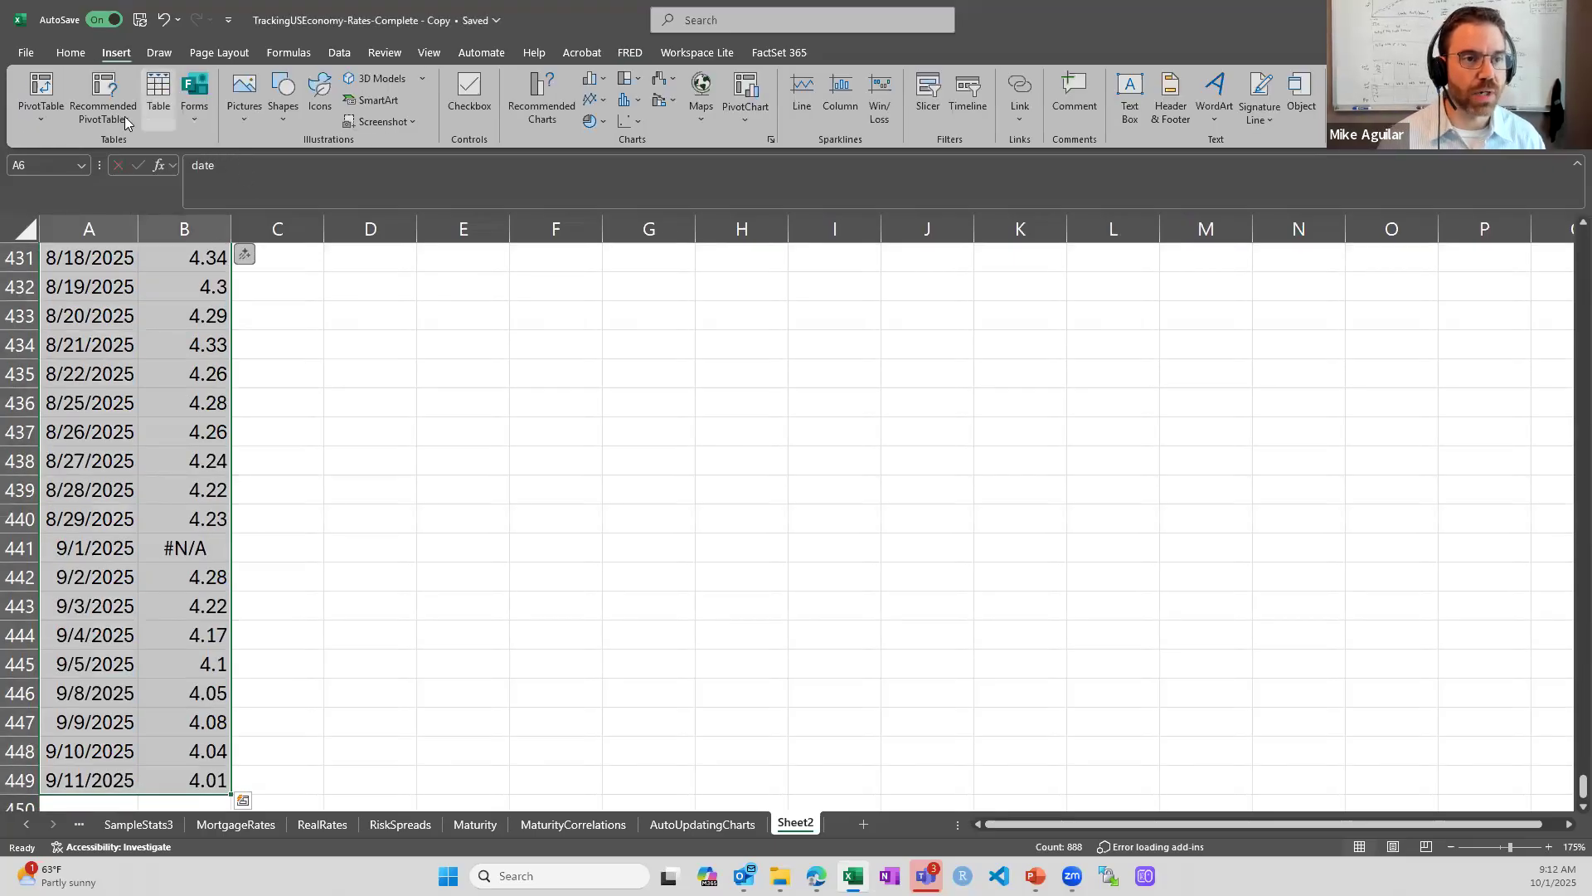
click(159, 106)
click(1103, 516)
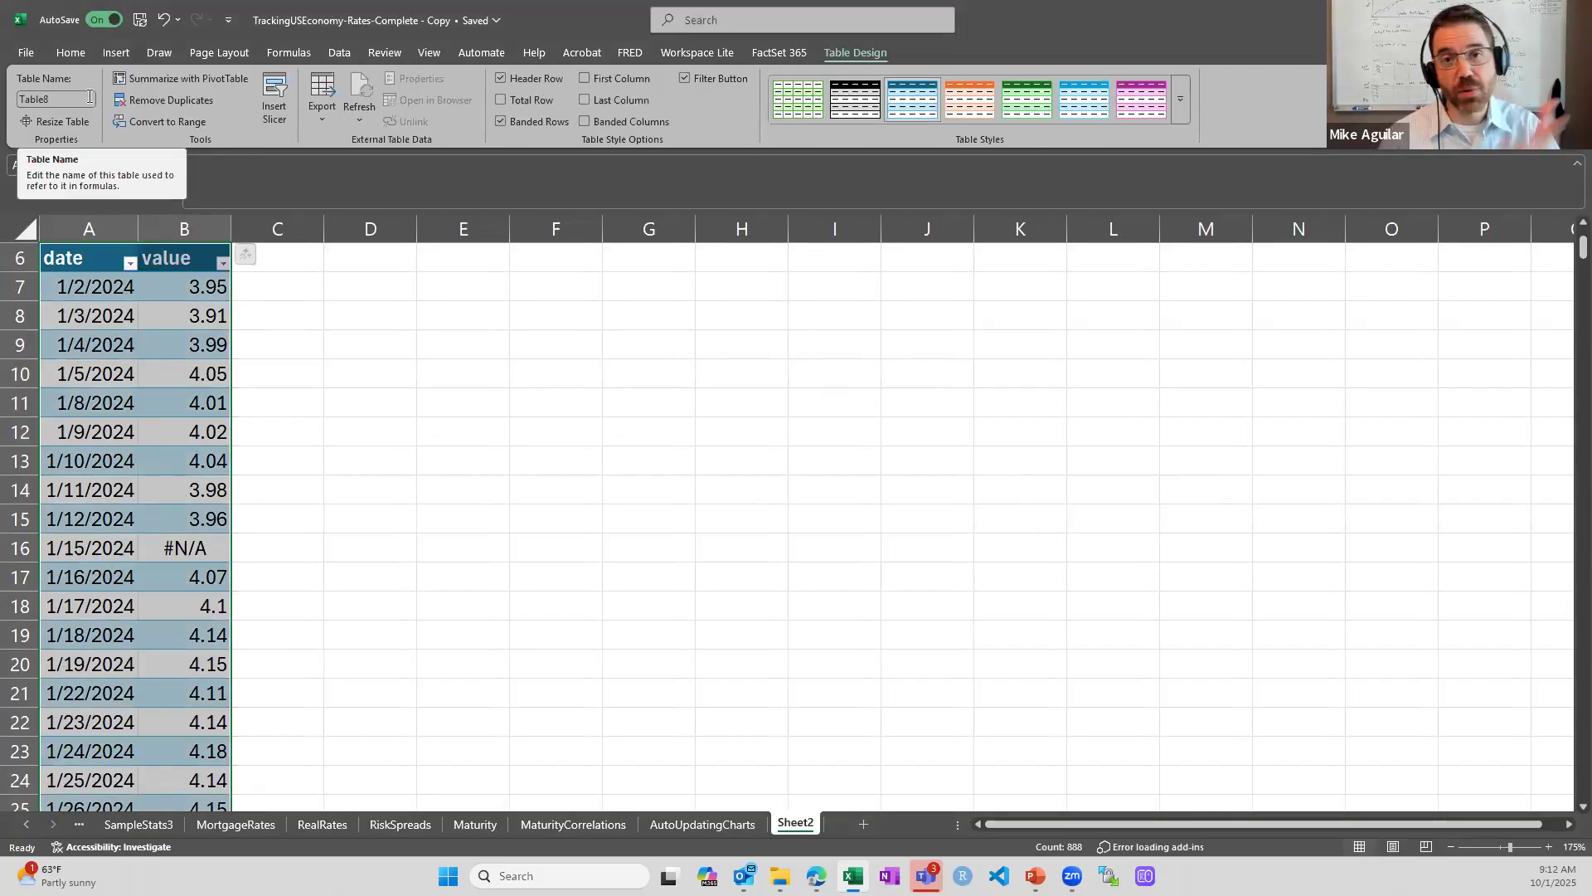
Resize the table to the range $A$6:$B$600.
click(51, 124)
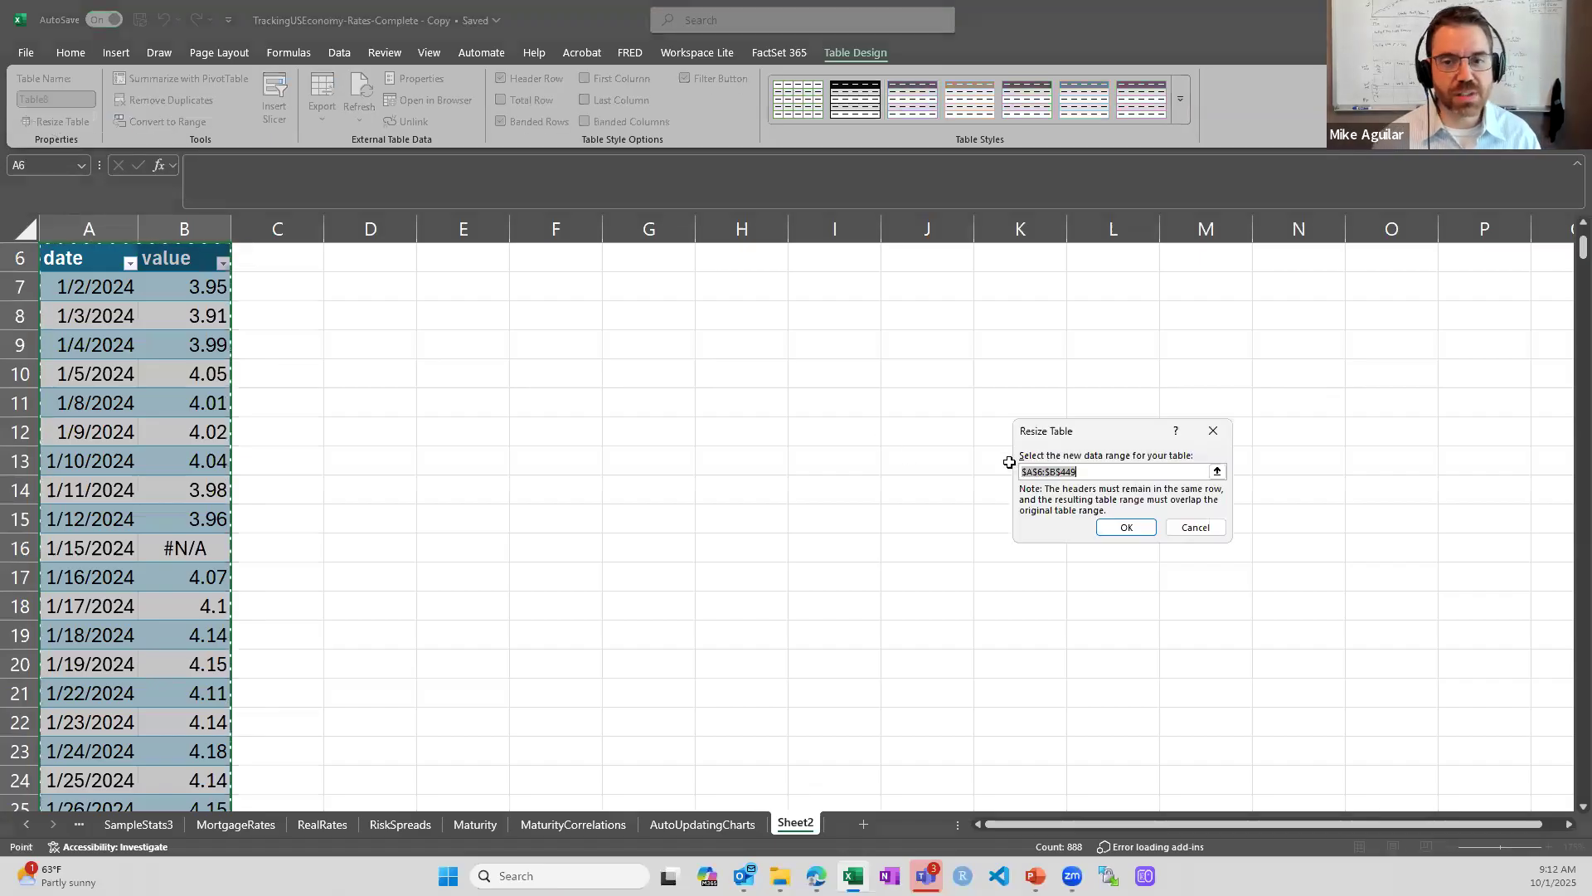
click(1093, 473)
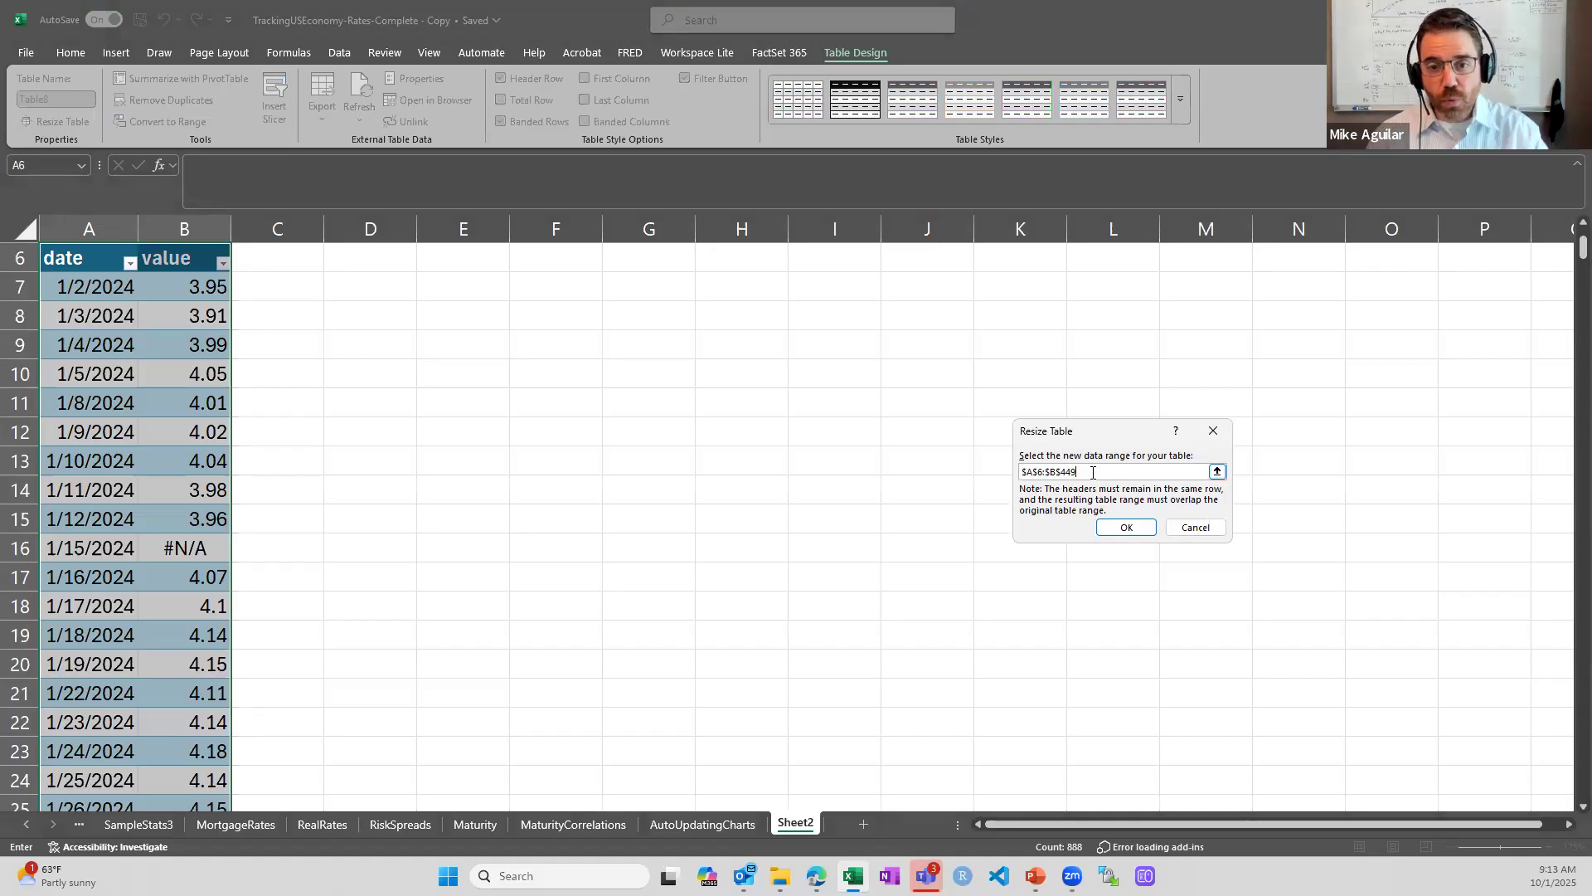
key(BackSpace)
key(BackSpace)
key(BackSpace)
text(600)
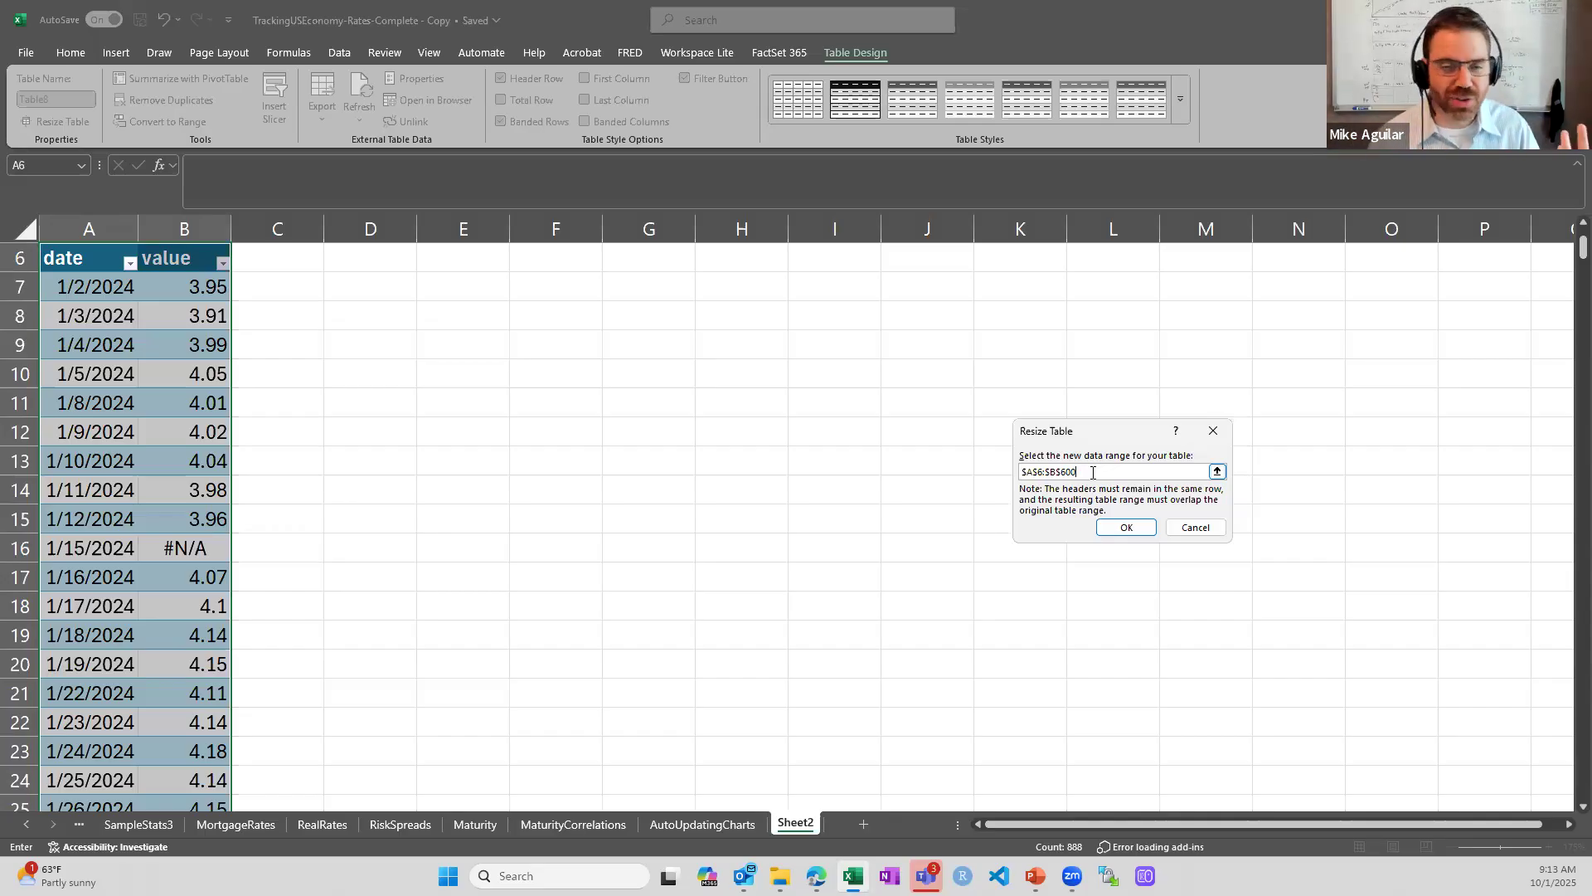
click(1124, 529)
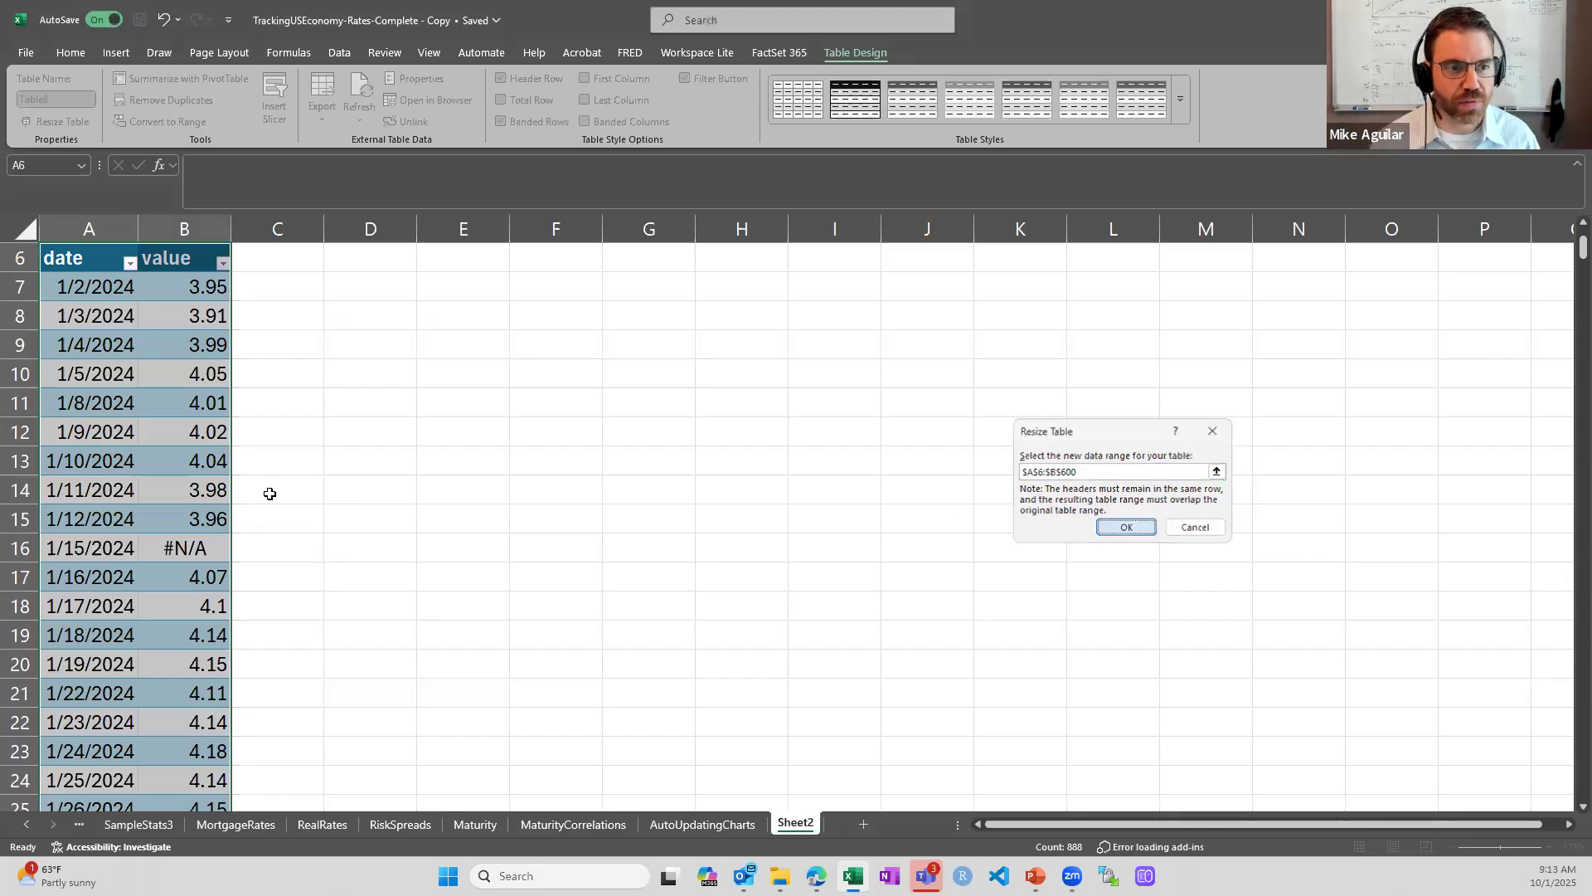
click(301, 425)
scroll(585, 407, up, 2)
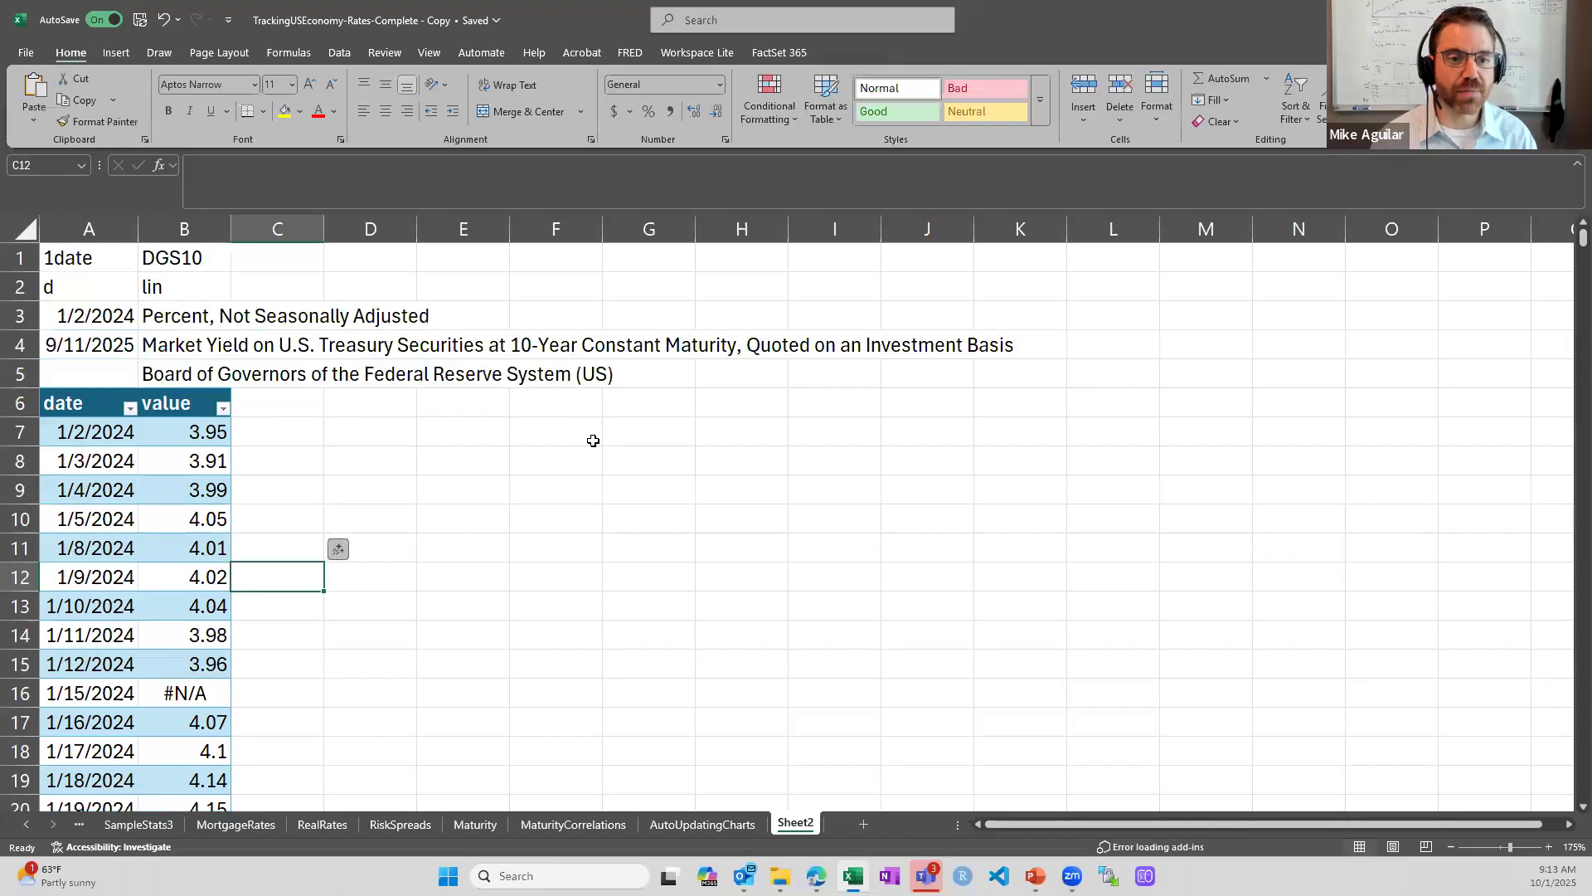
Insert a 2-D line chart based on the date and value table and position it beside the data.
click(593, 441)
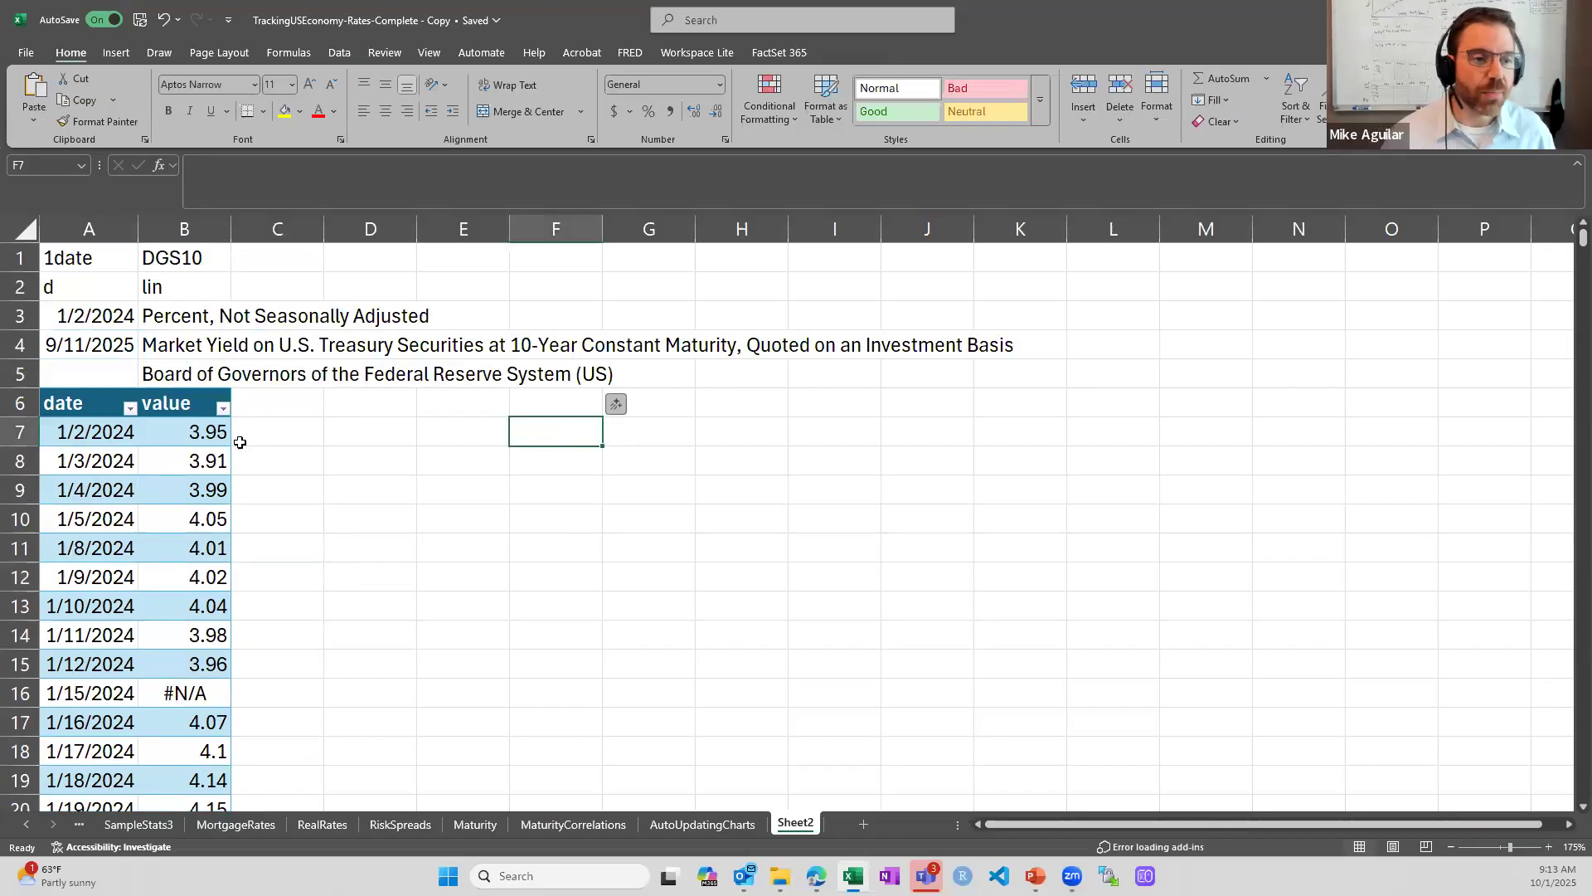
click(117, 430)
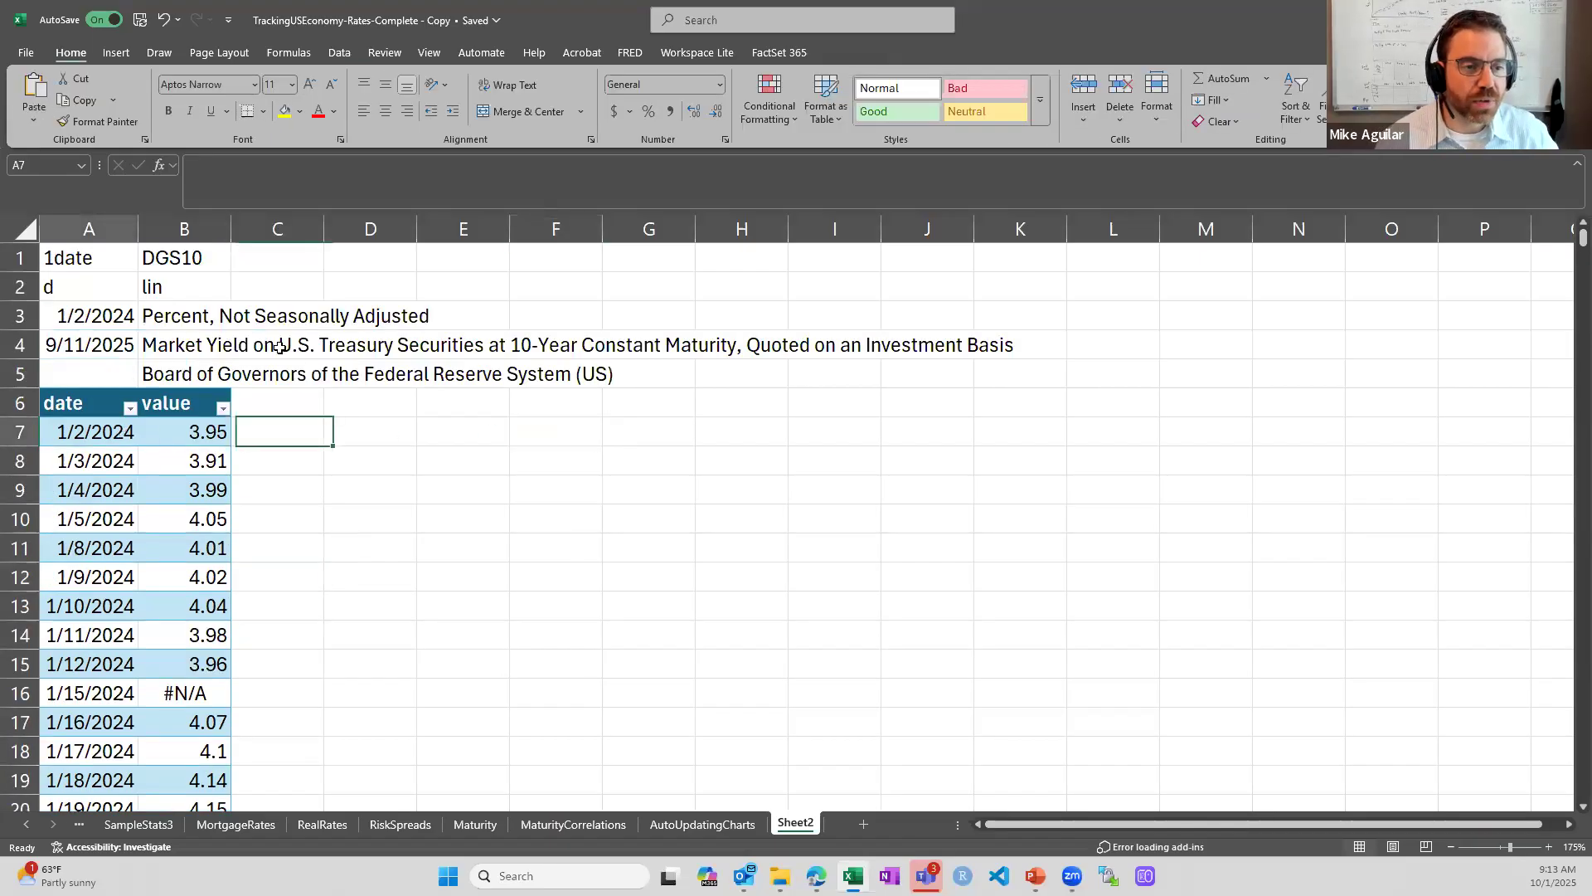
click(116, 52)
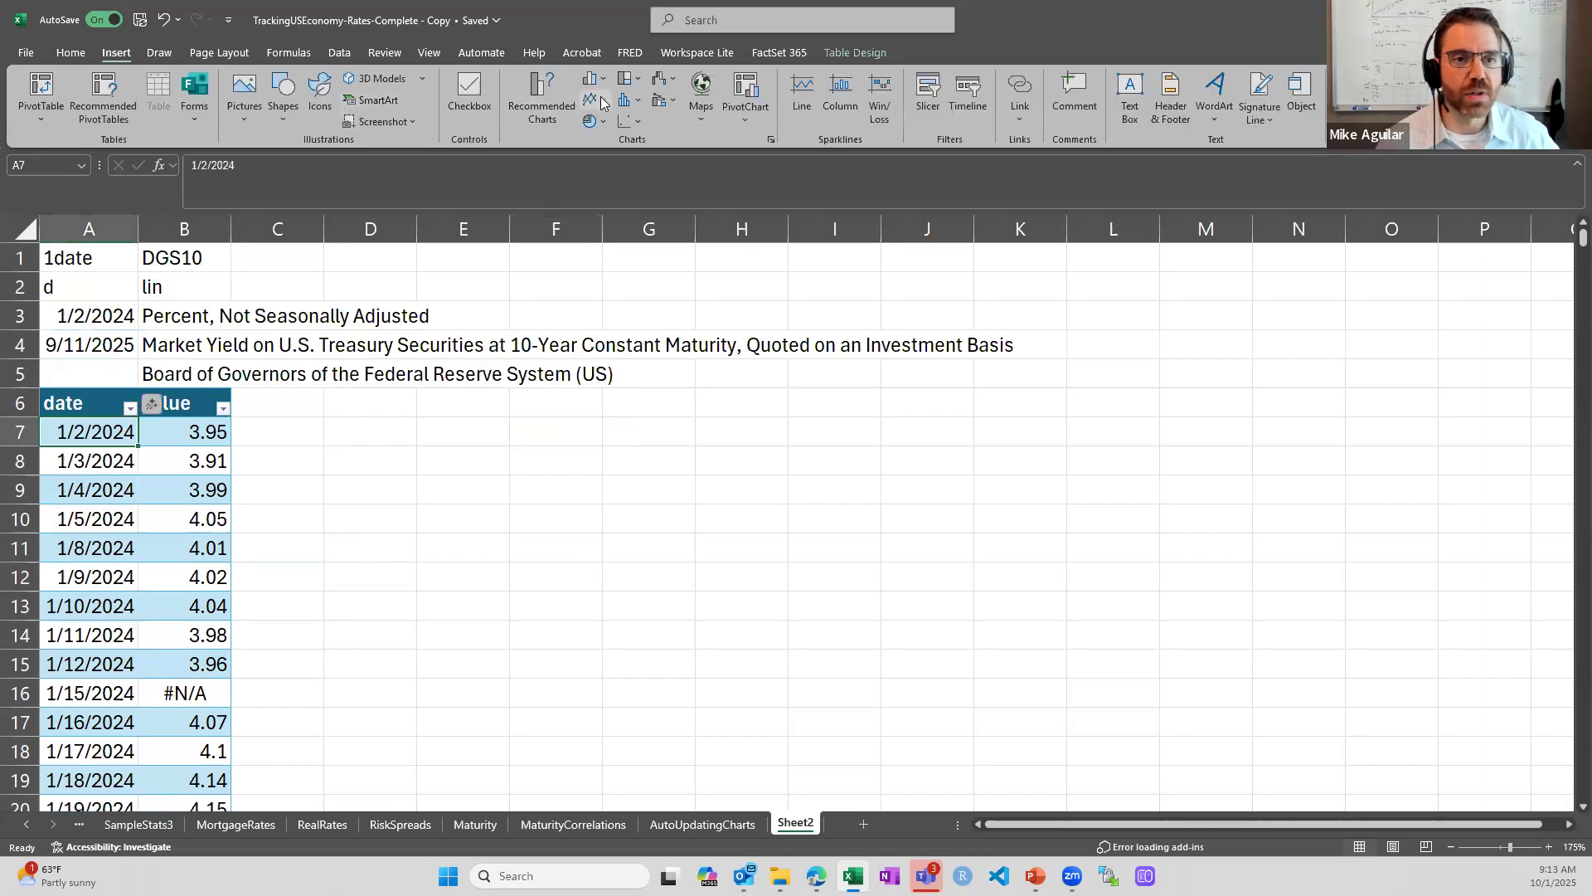
click(594, 99)
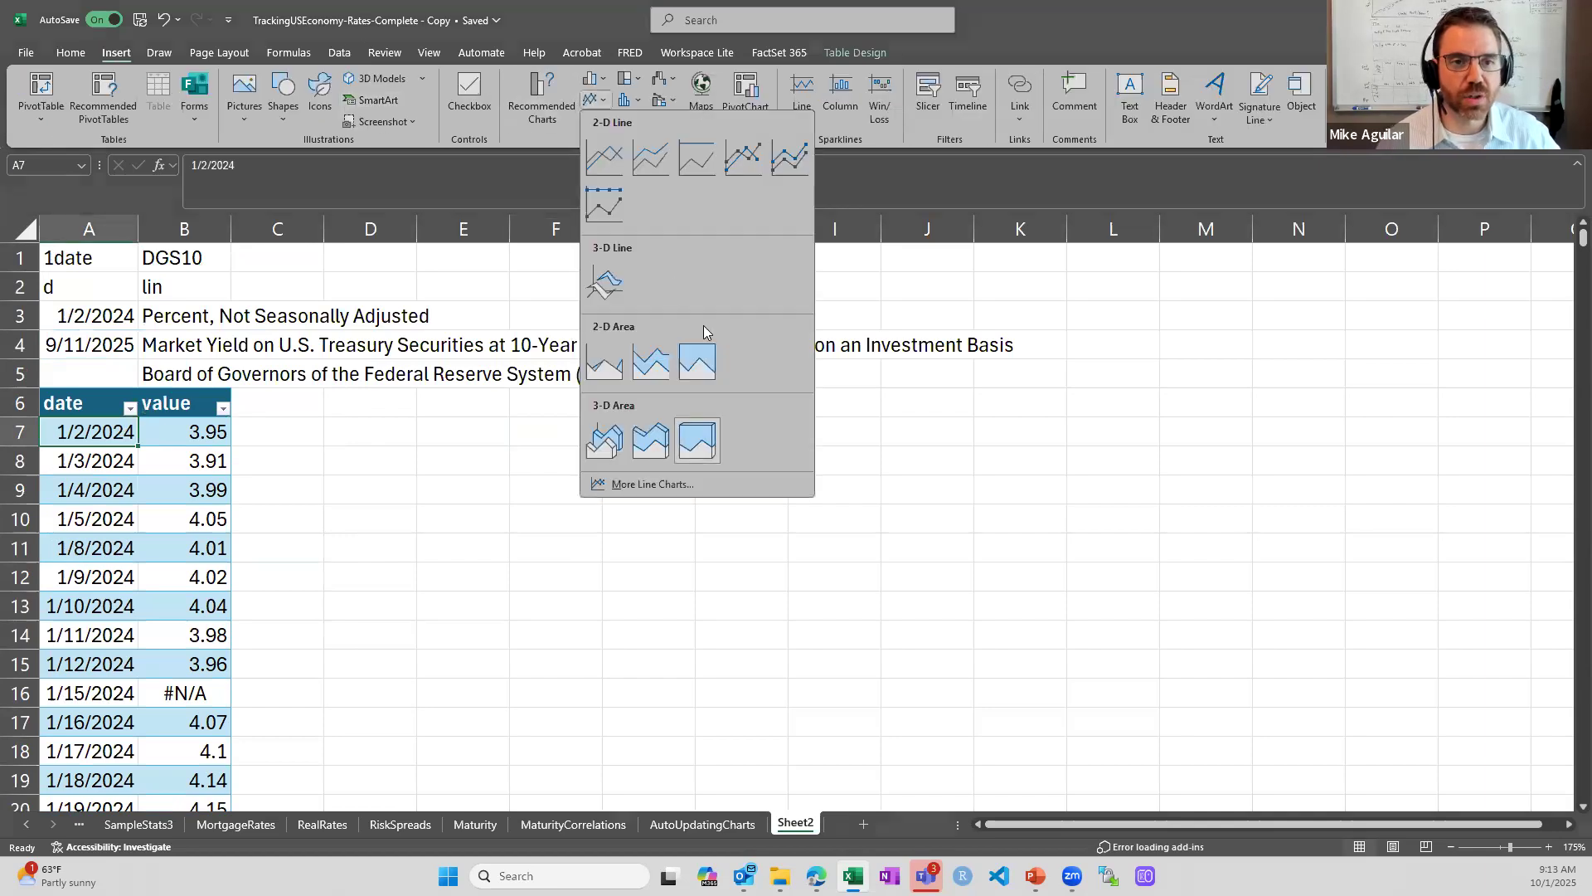
click(608, 216)
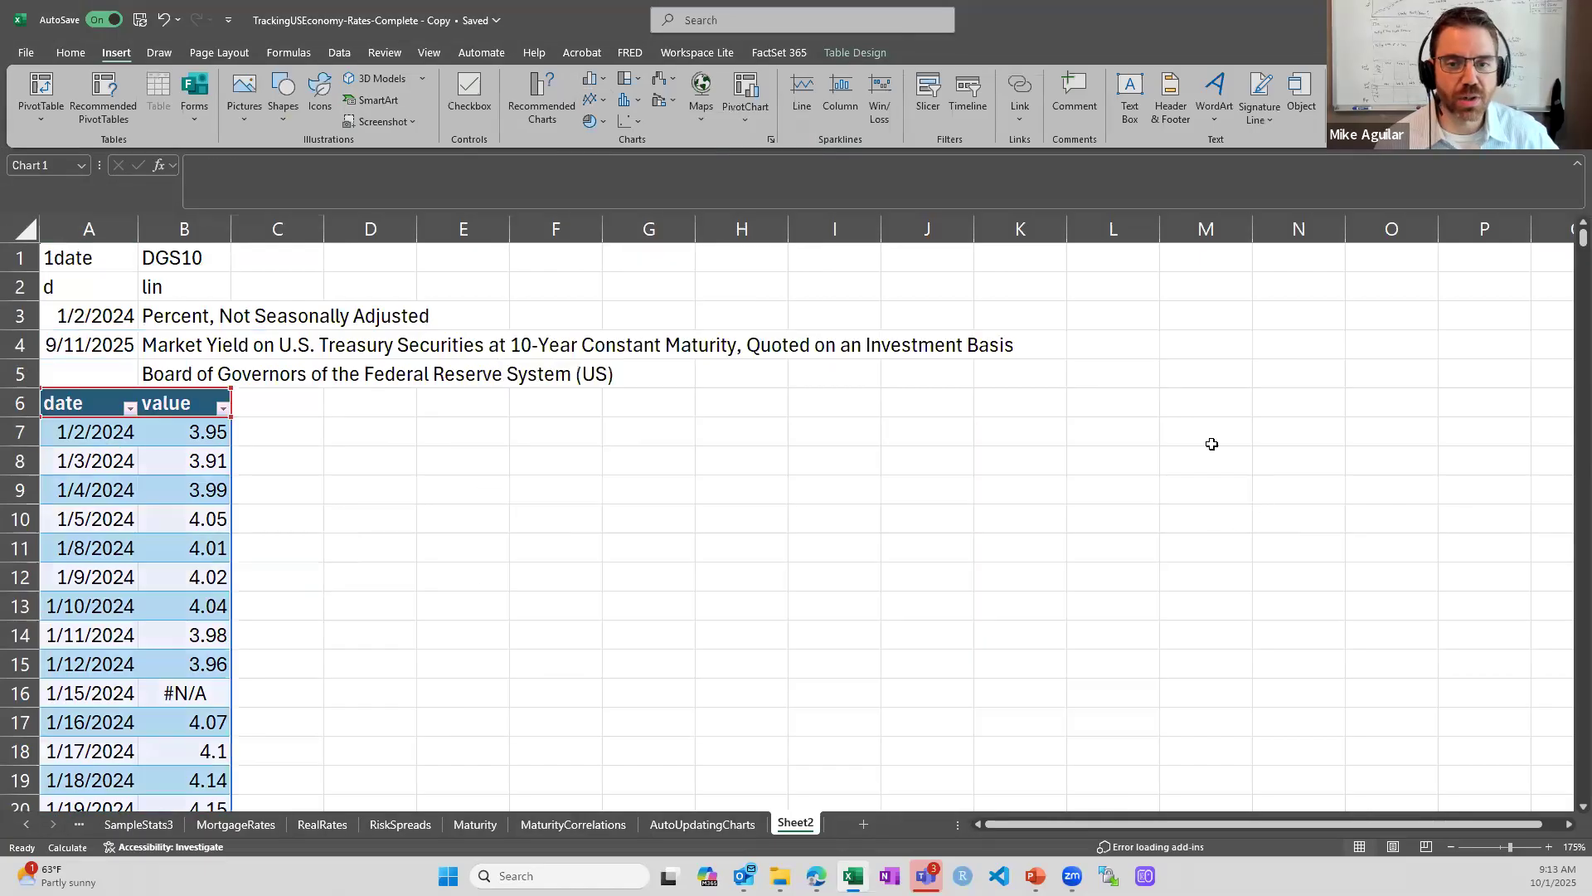
drag(1085, 434, 1121, 547)
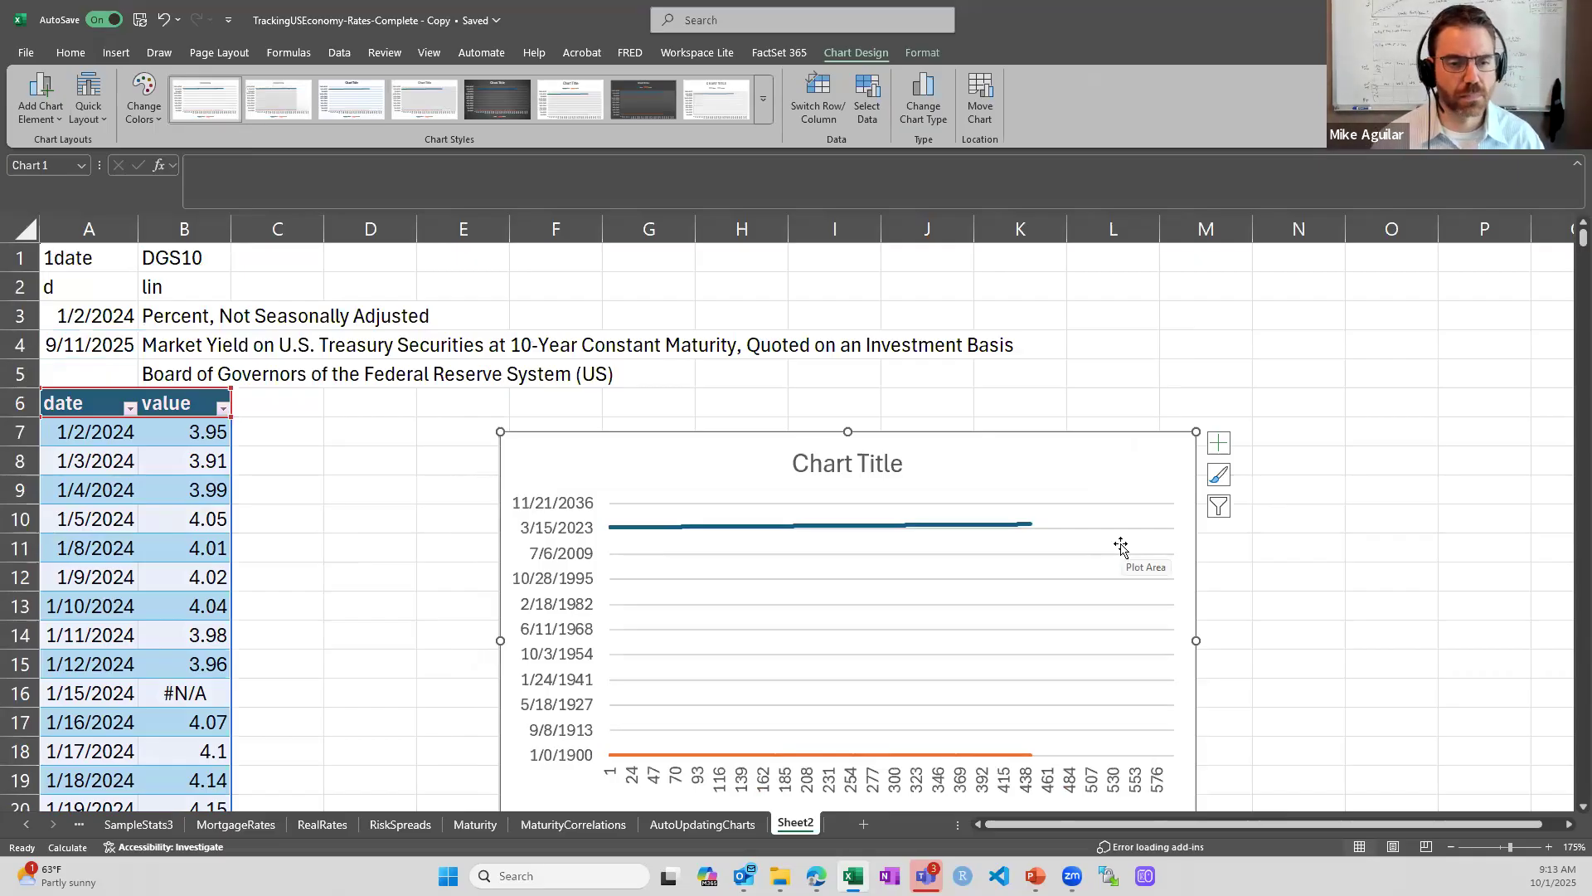
Remove the date series from the chart's data source so that only the value series is plotted.
click(868, 99)
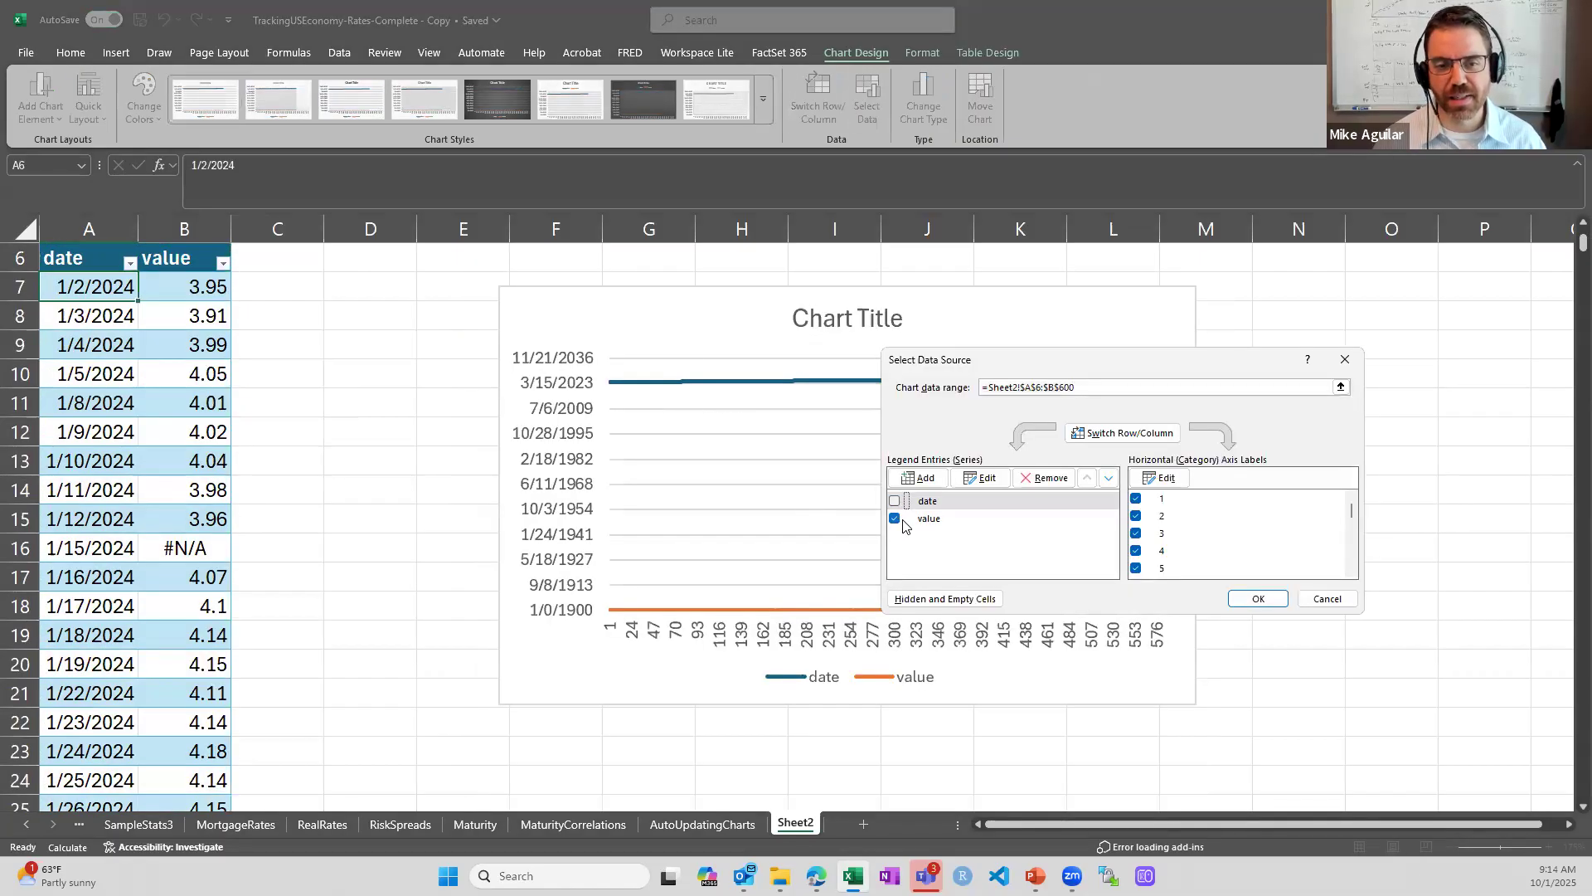
click(894, 518)
click(894, 501)
click(894, 501)
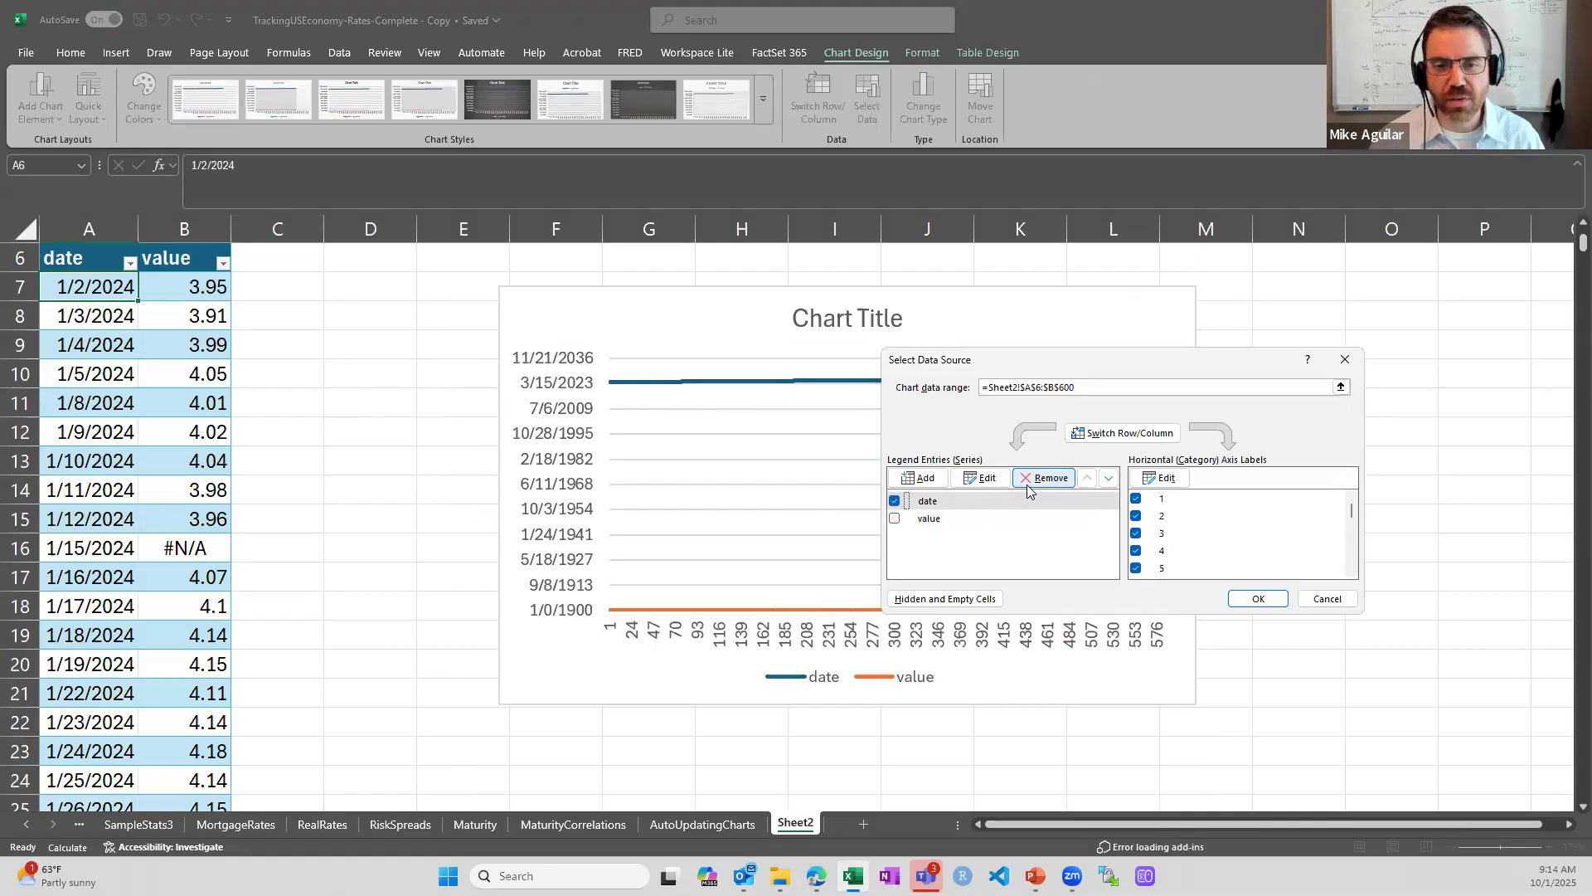
click(1030, 481)
click(894, 501)
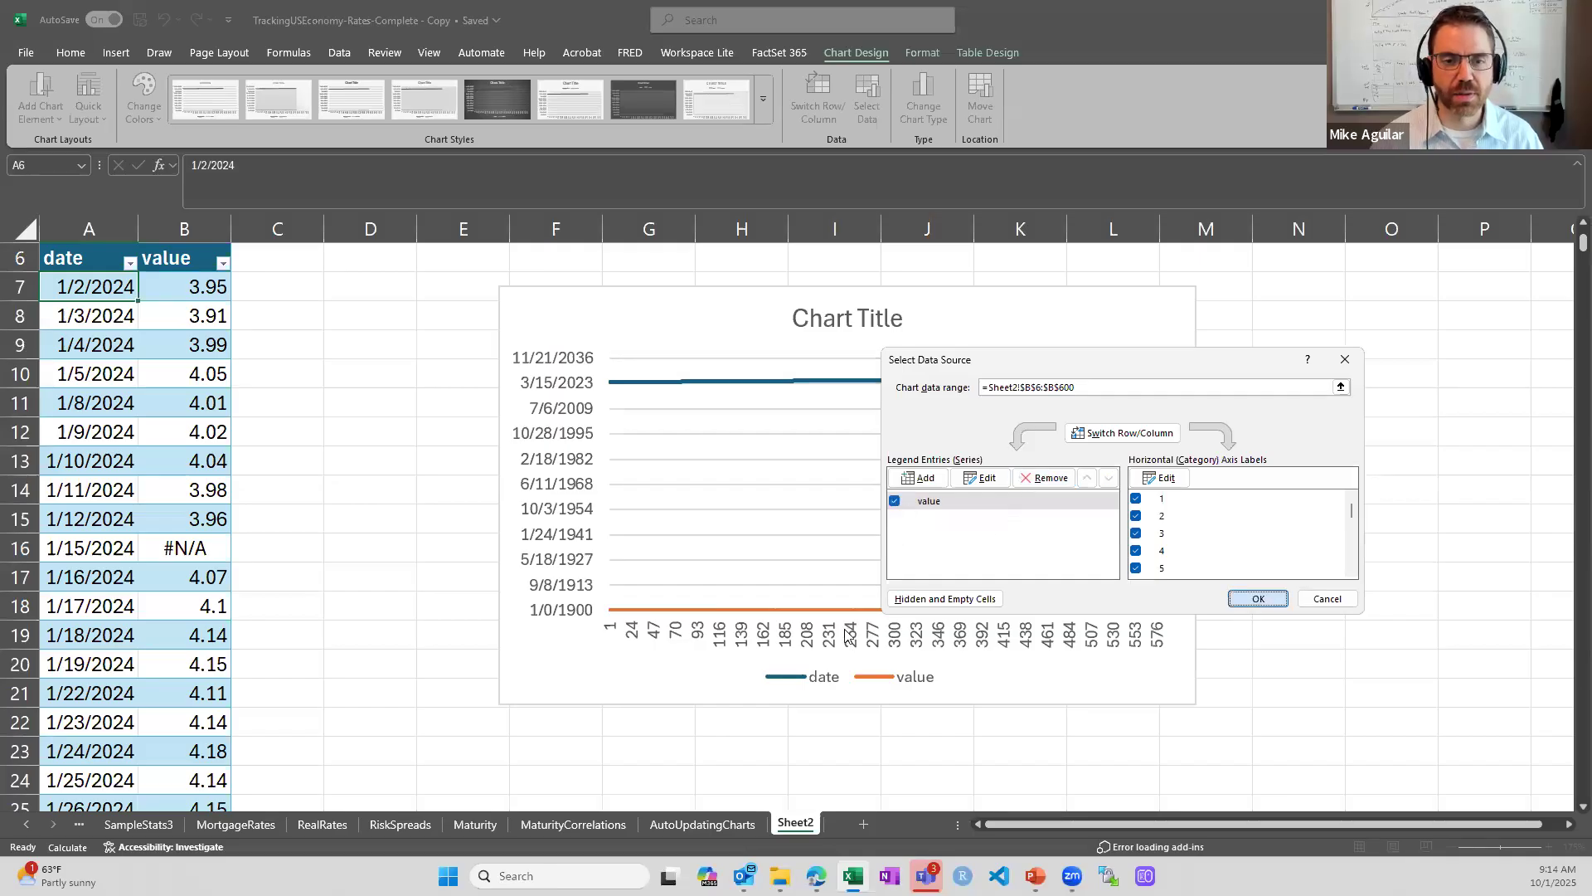
key(Return)
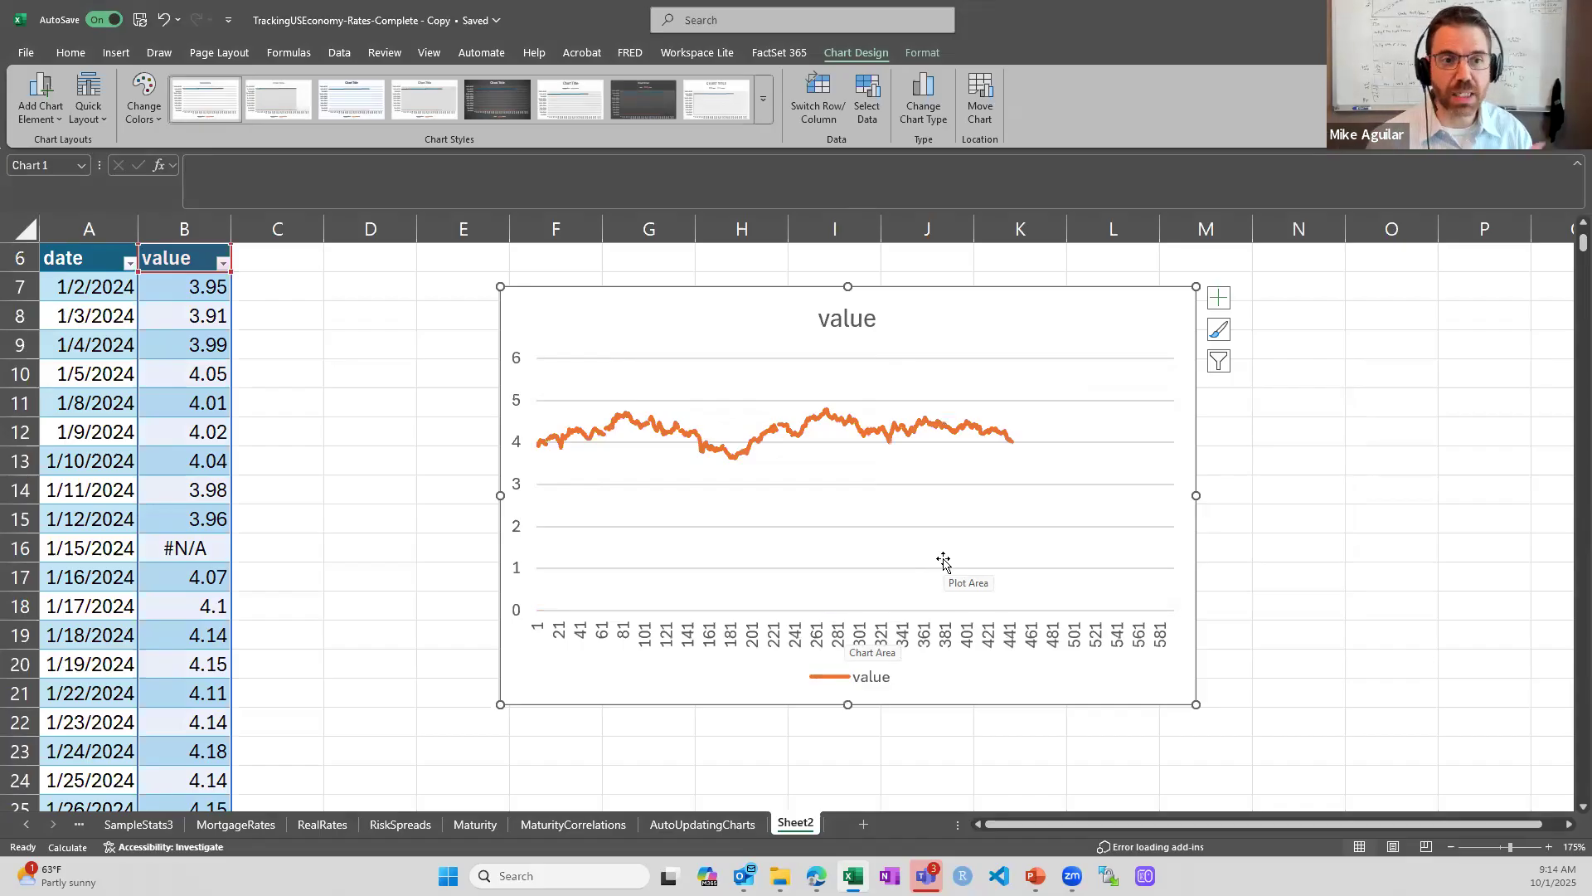
Set the chart's horizontal axis labels to the range =Table8[date].
click(868, 100)
click(1162, 488)
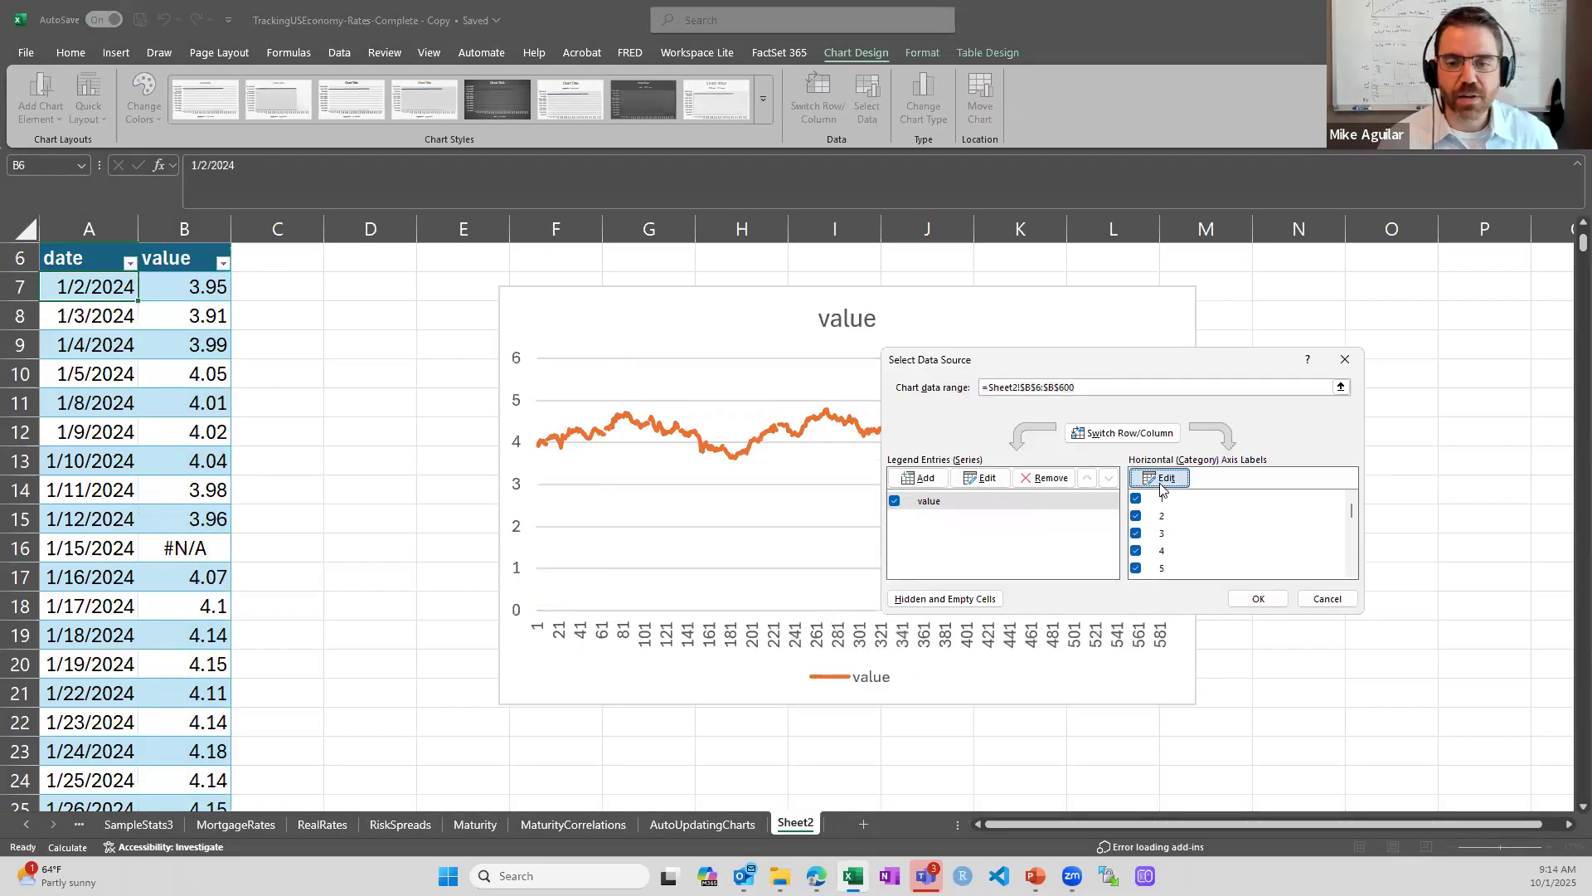
text(Table8)
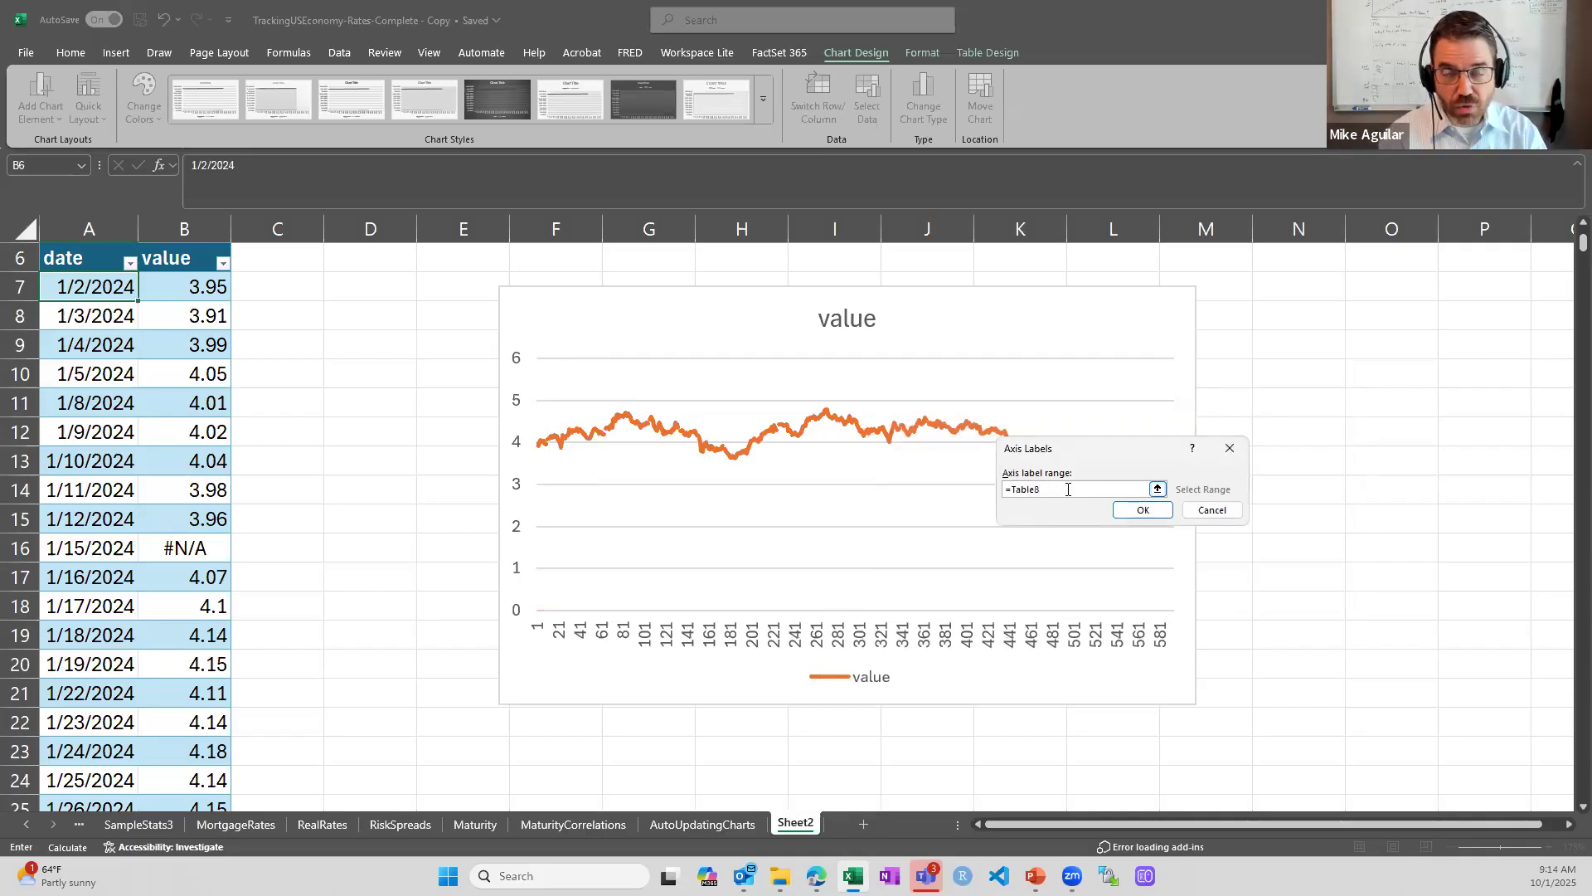
text([date])
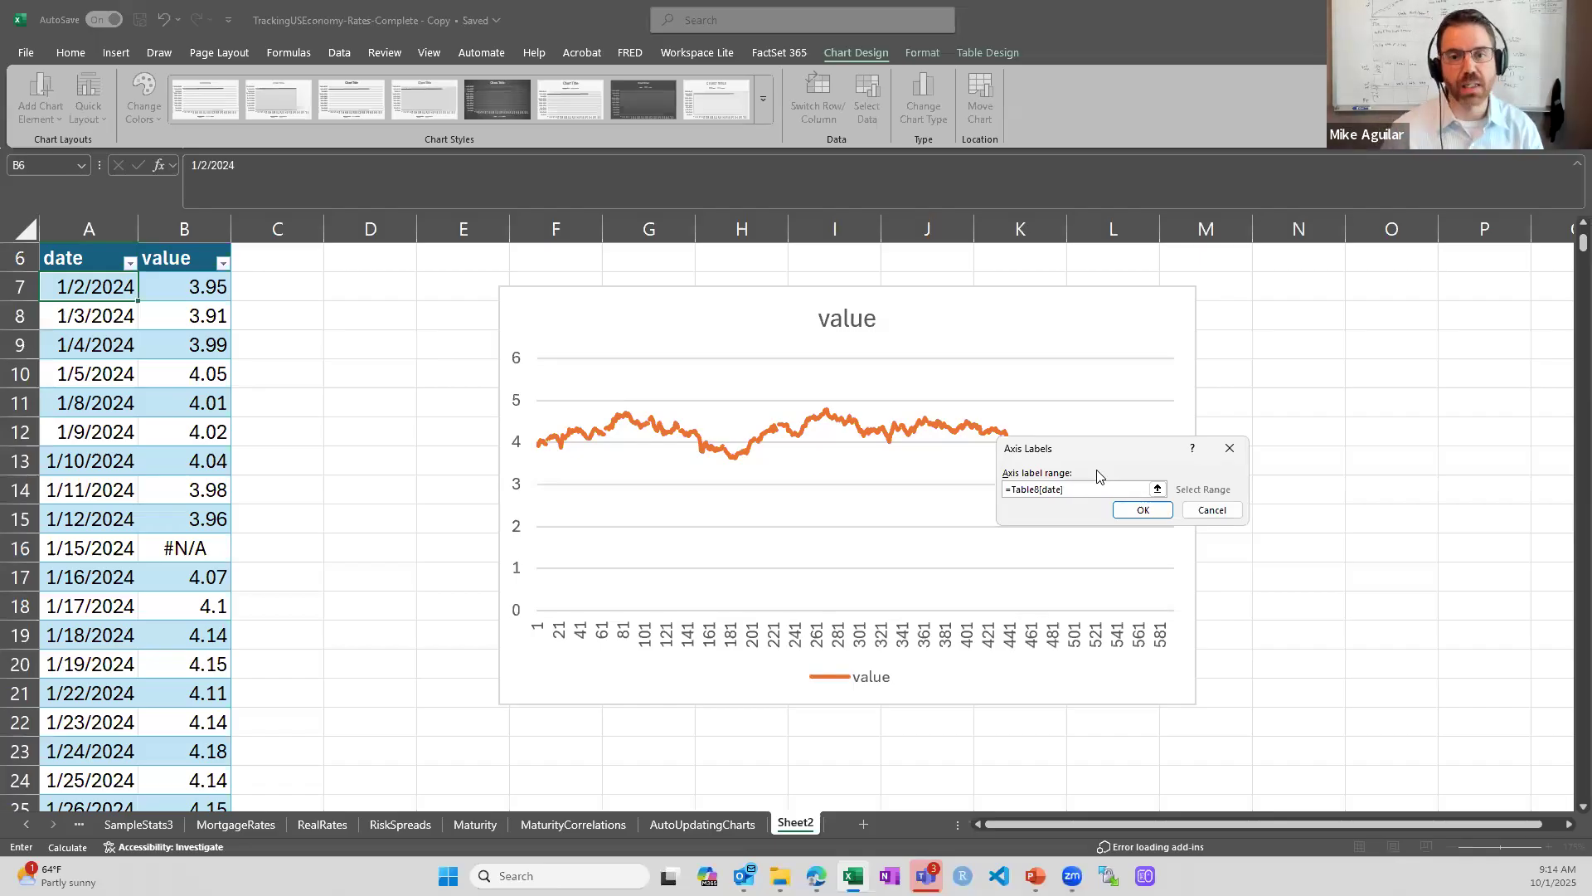
click(1134, 512)
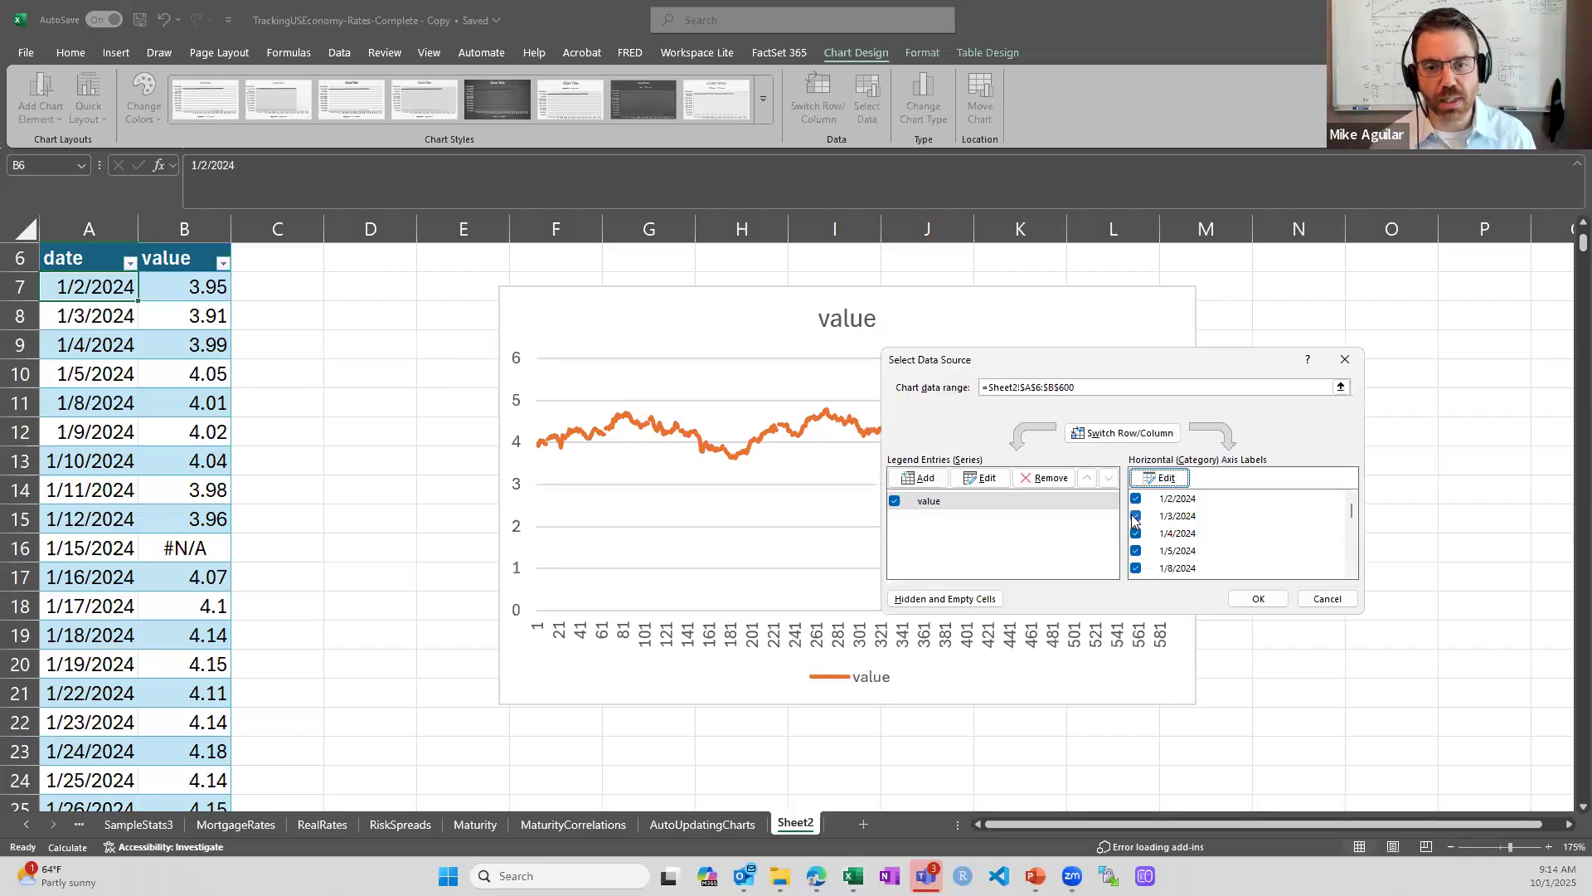
click(1255, 598)
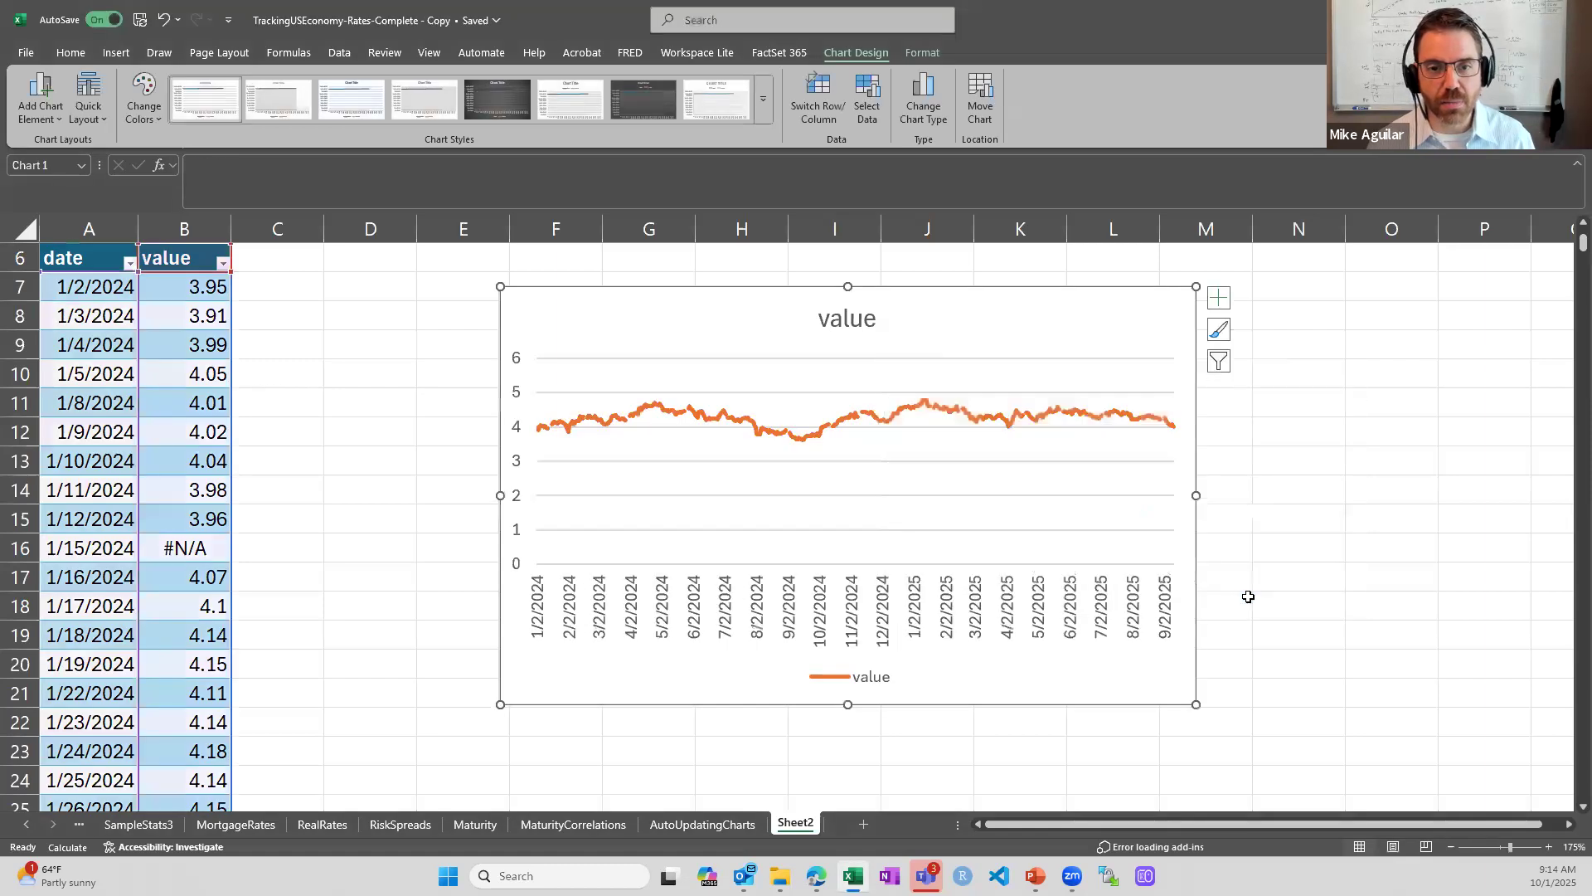
Widen the chart to span about columns E to P and place it from about row 10, leaving free rows above.
drag(1018, 316, 953, 348)
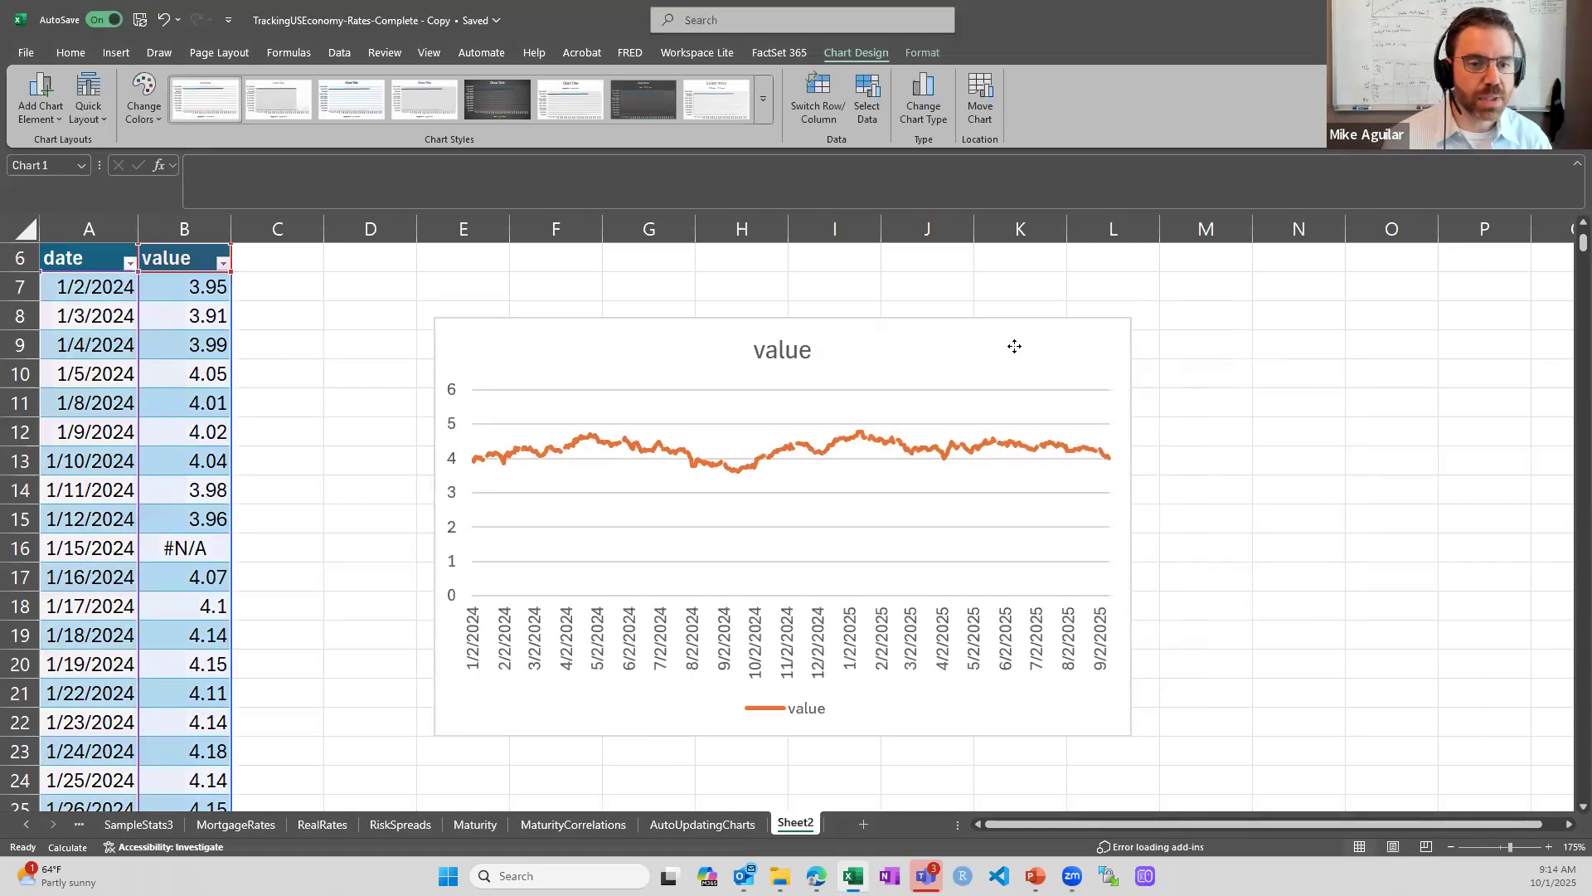
drag(1130, 735, 1503, 772)
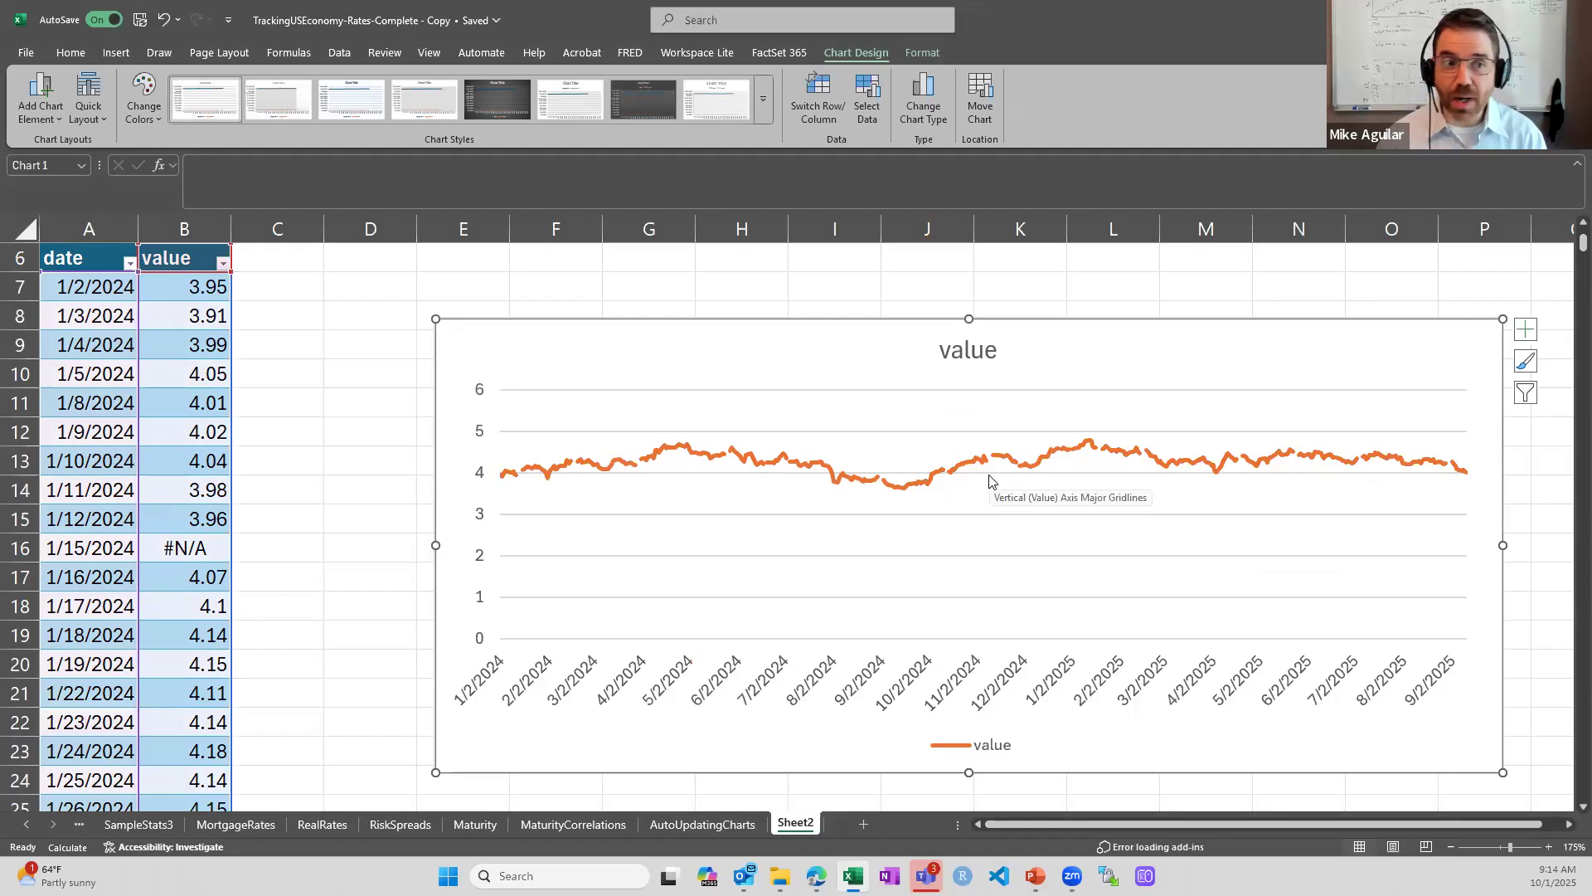
key(Escape)
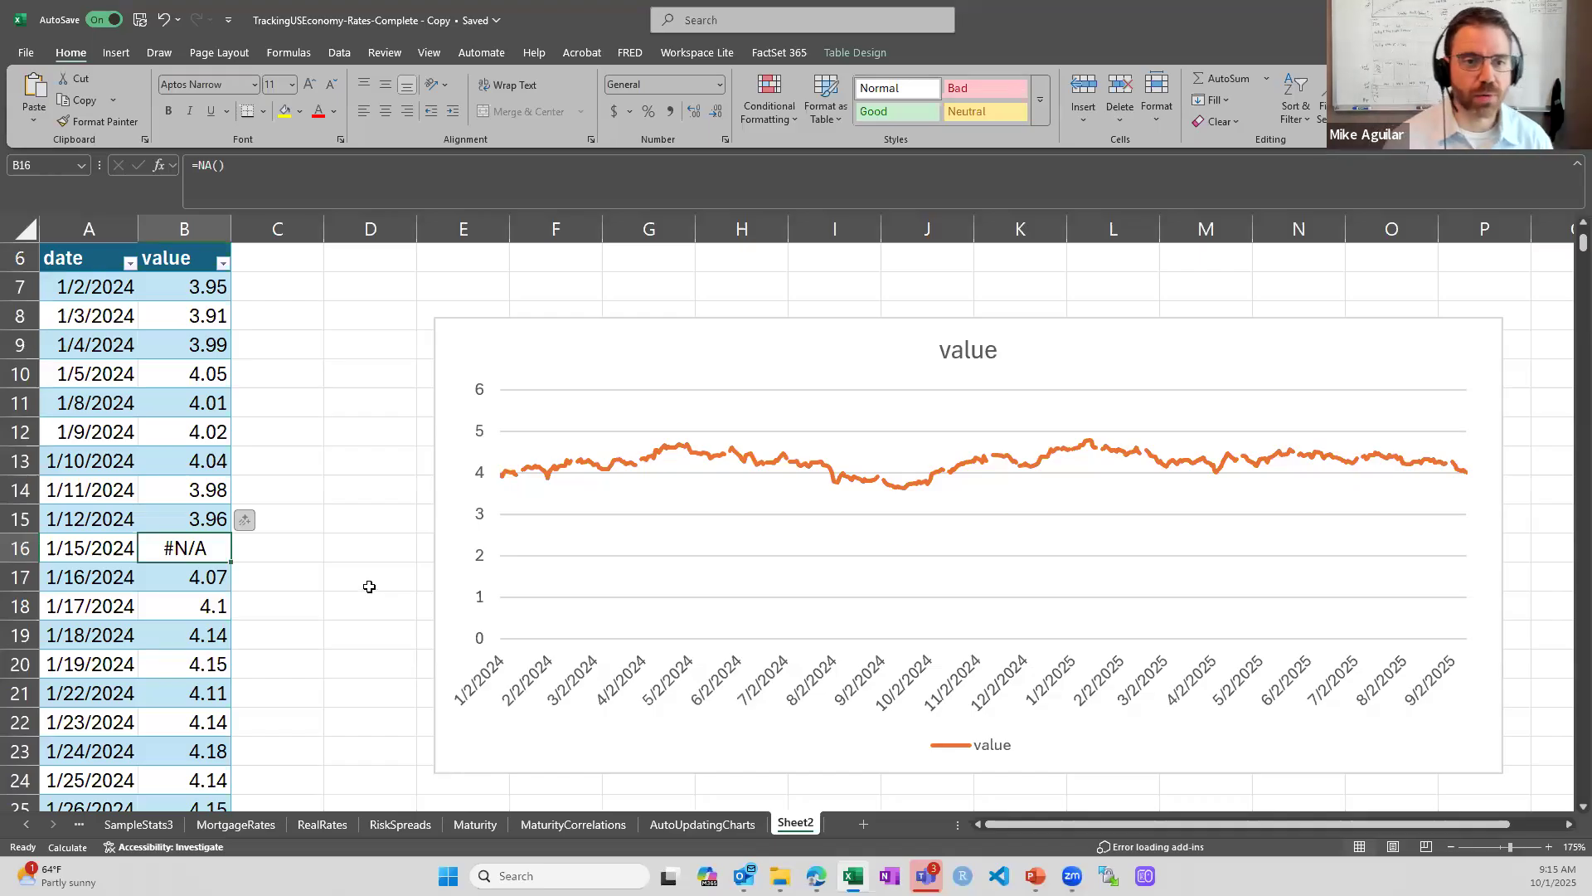
scroll(673, 508, up, 2)
drag(708, 544, 730, 548)
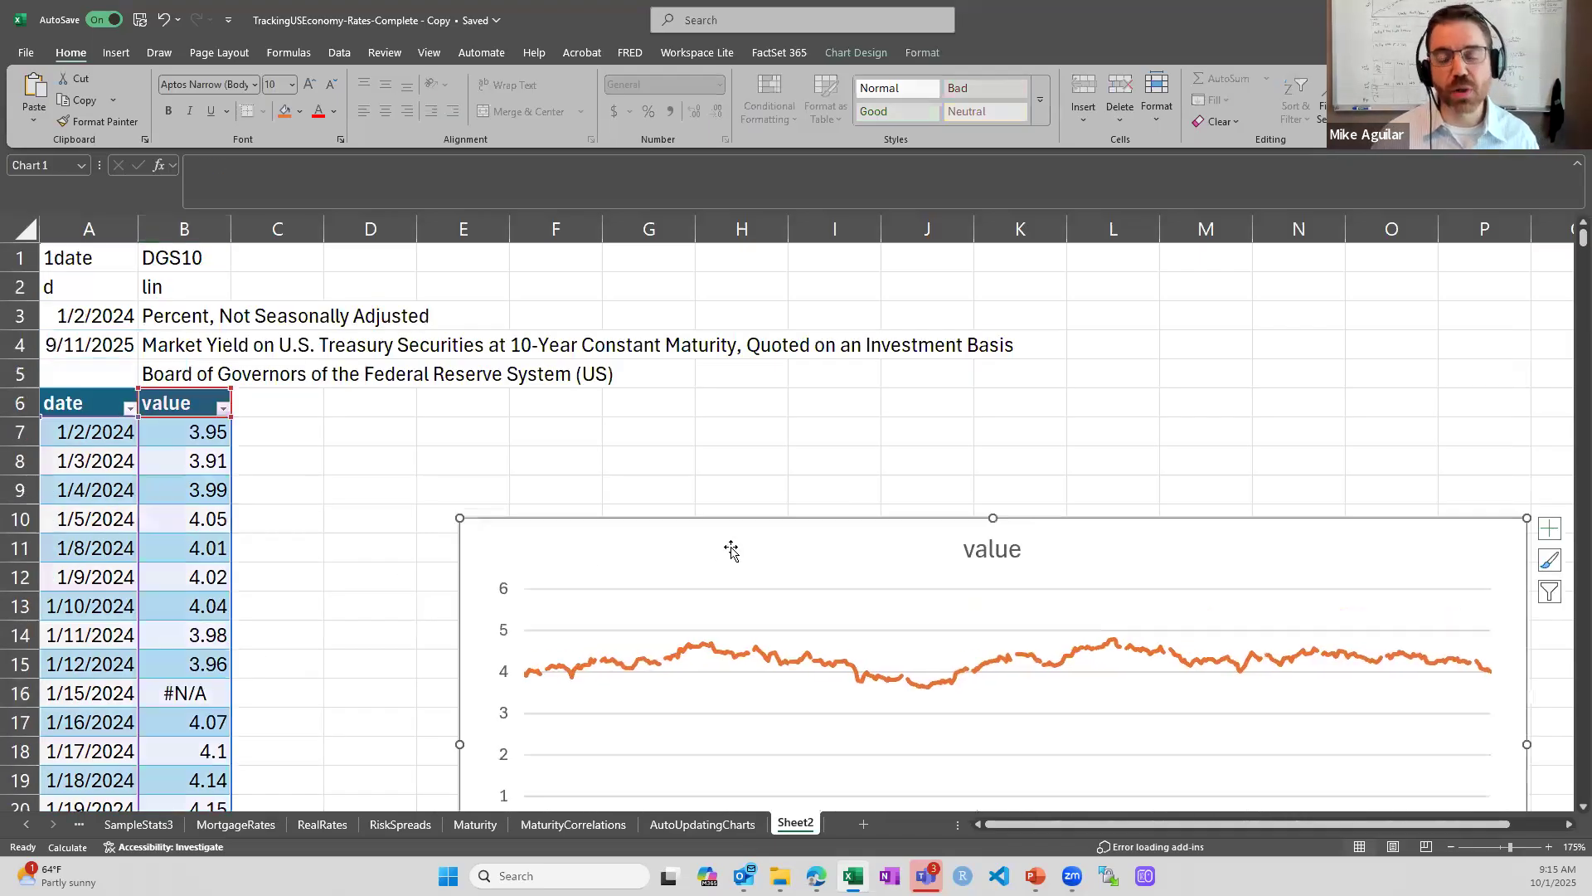
scroll(730, 552, down, 1)
scroll(396, 348, down, 1)
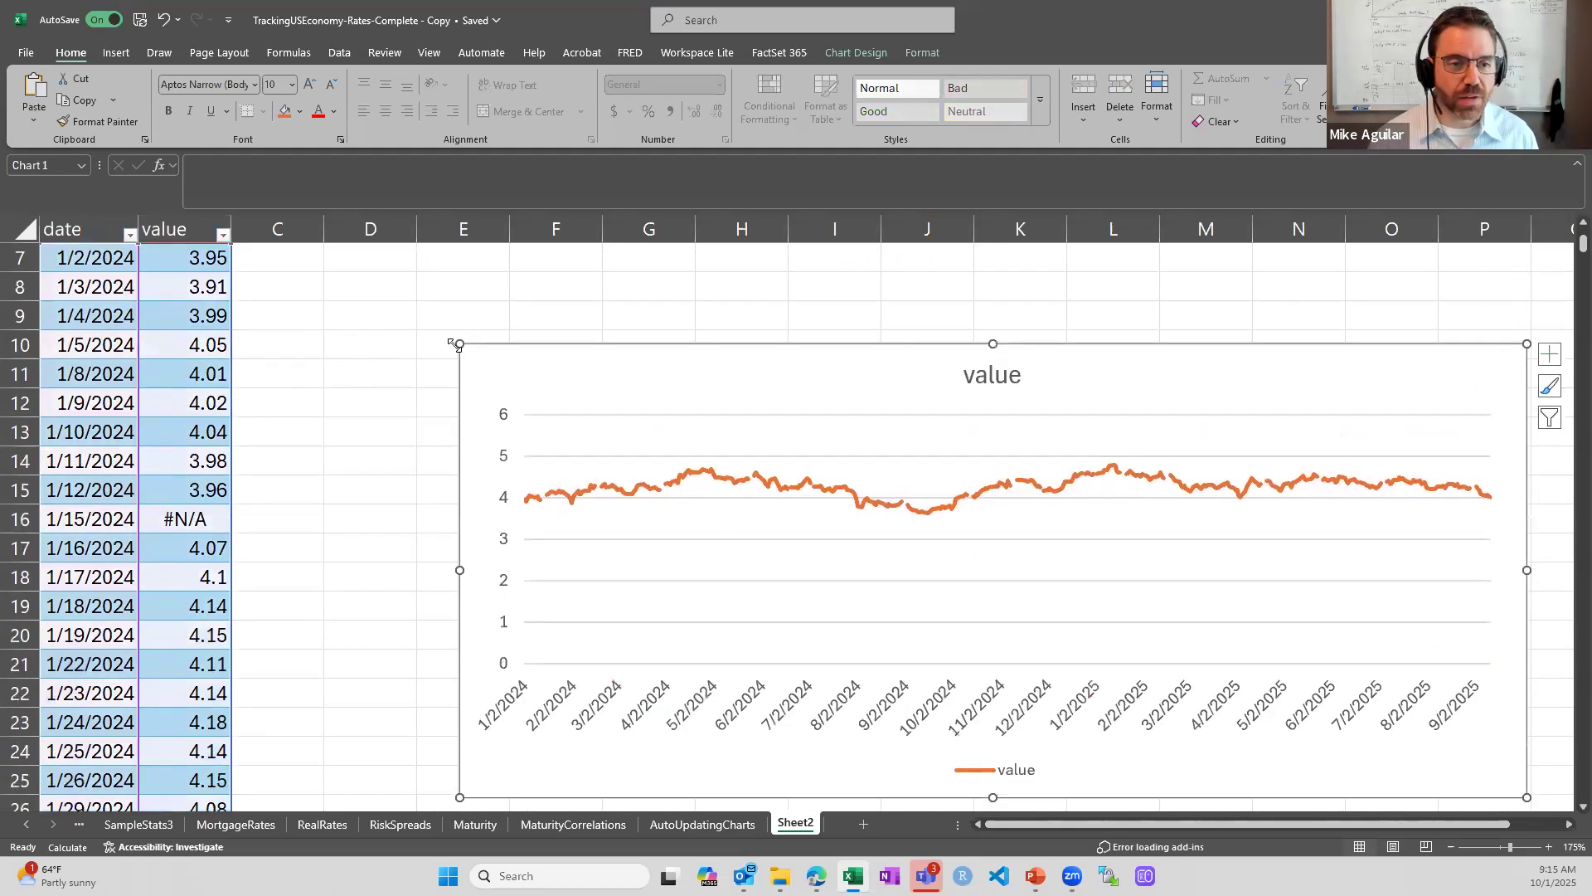
scroll(456, 345, down, 2)
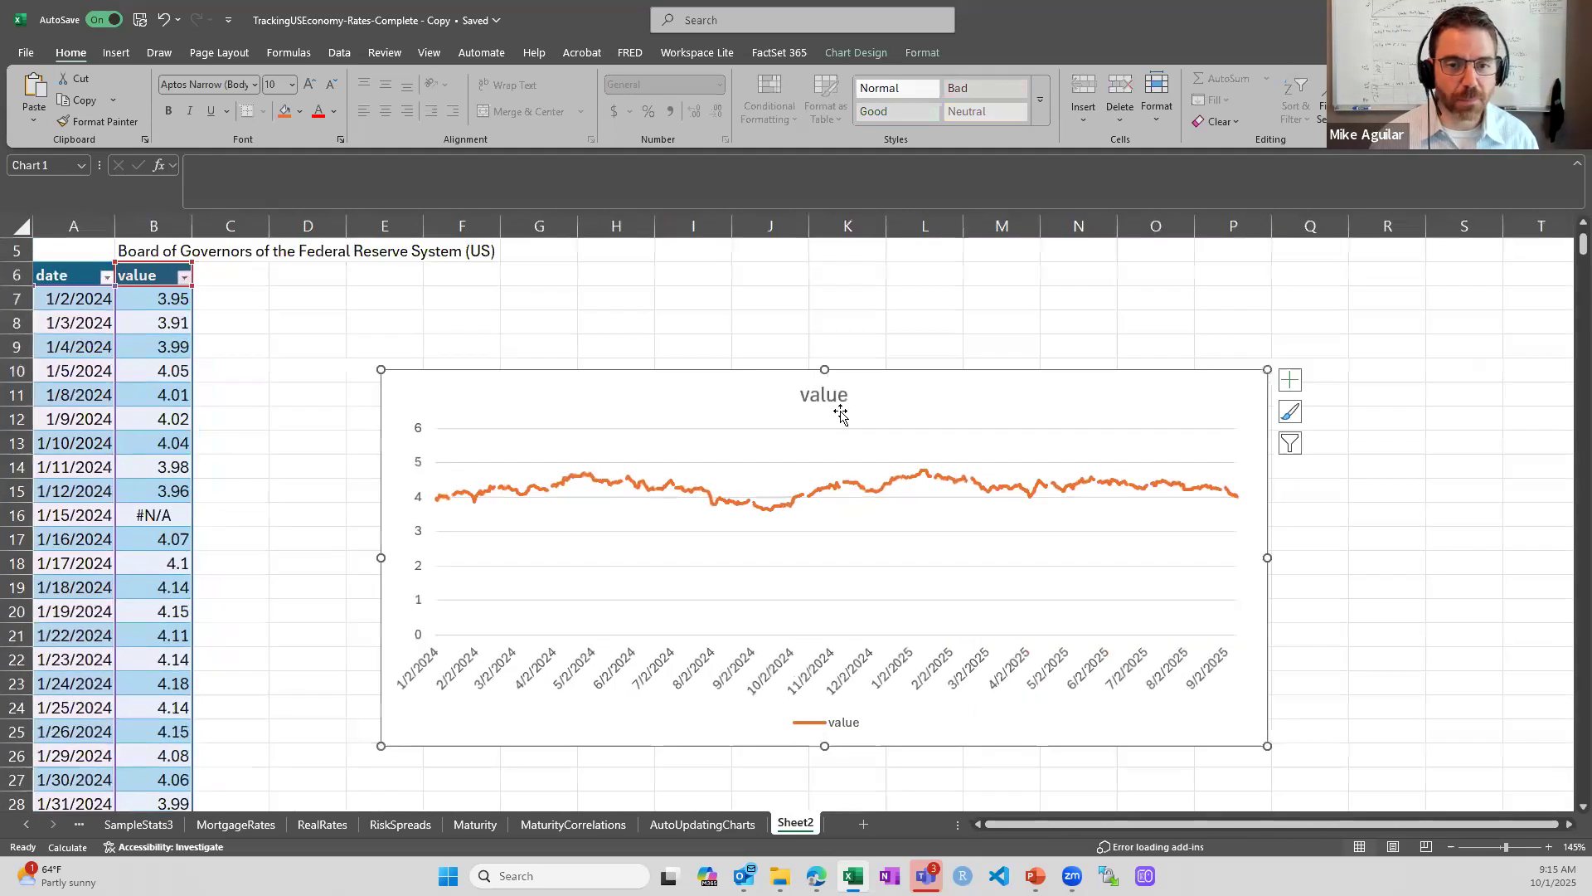
scroll(704, 417, up, 2)
Enter the label "Last Date" in cell I6 above the chart.
click(729, 389)
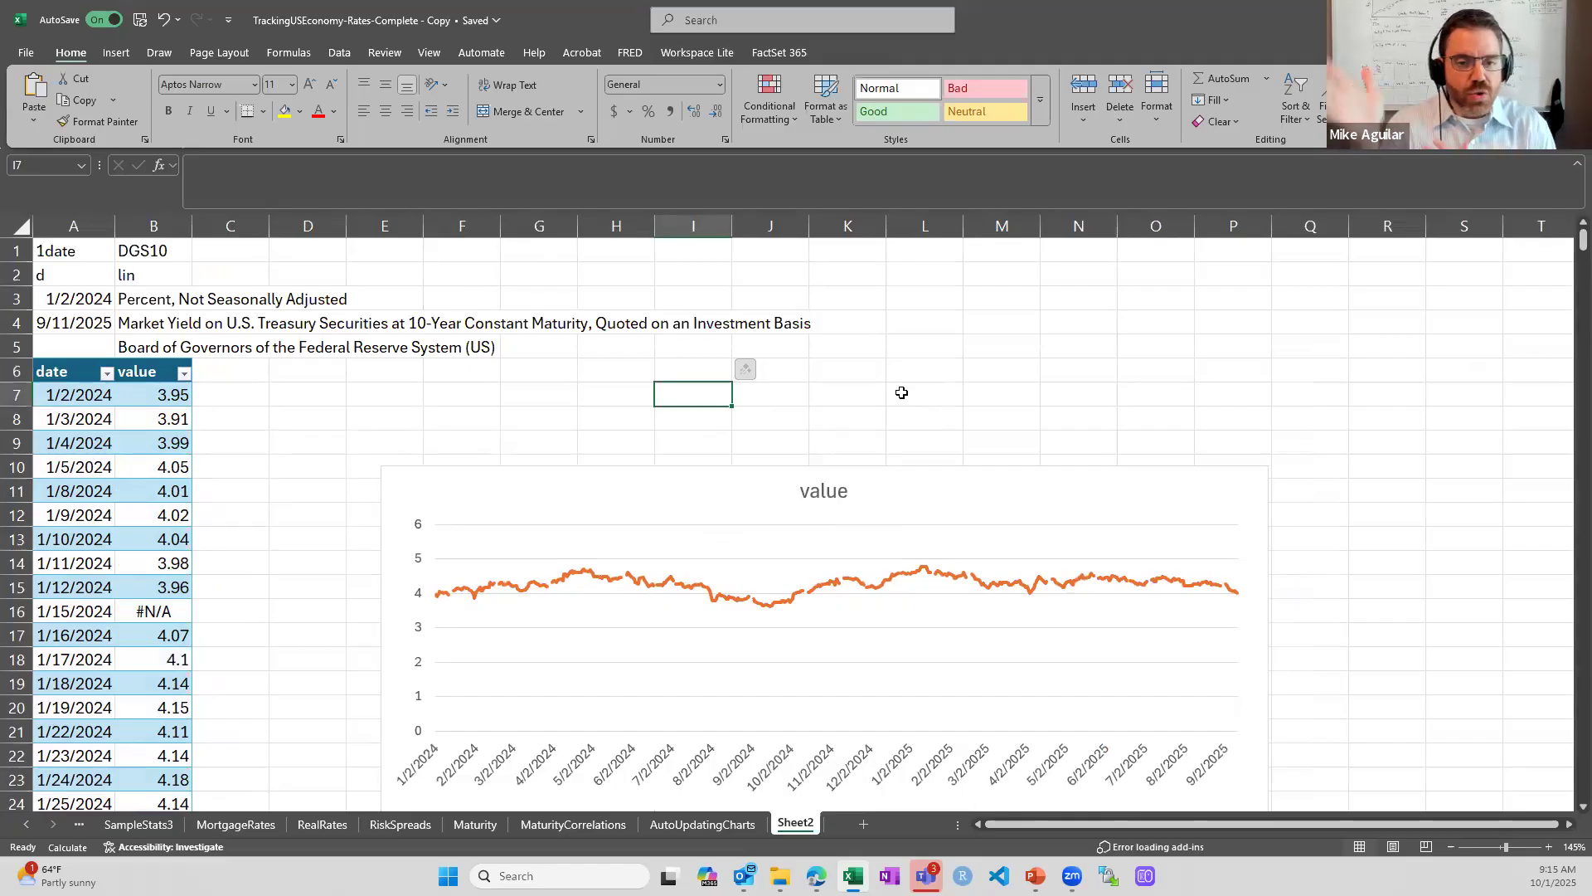
key(Up)
key(Right)
key(Left)
text(Last D)
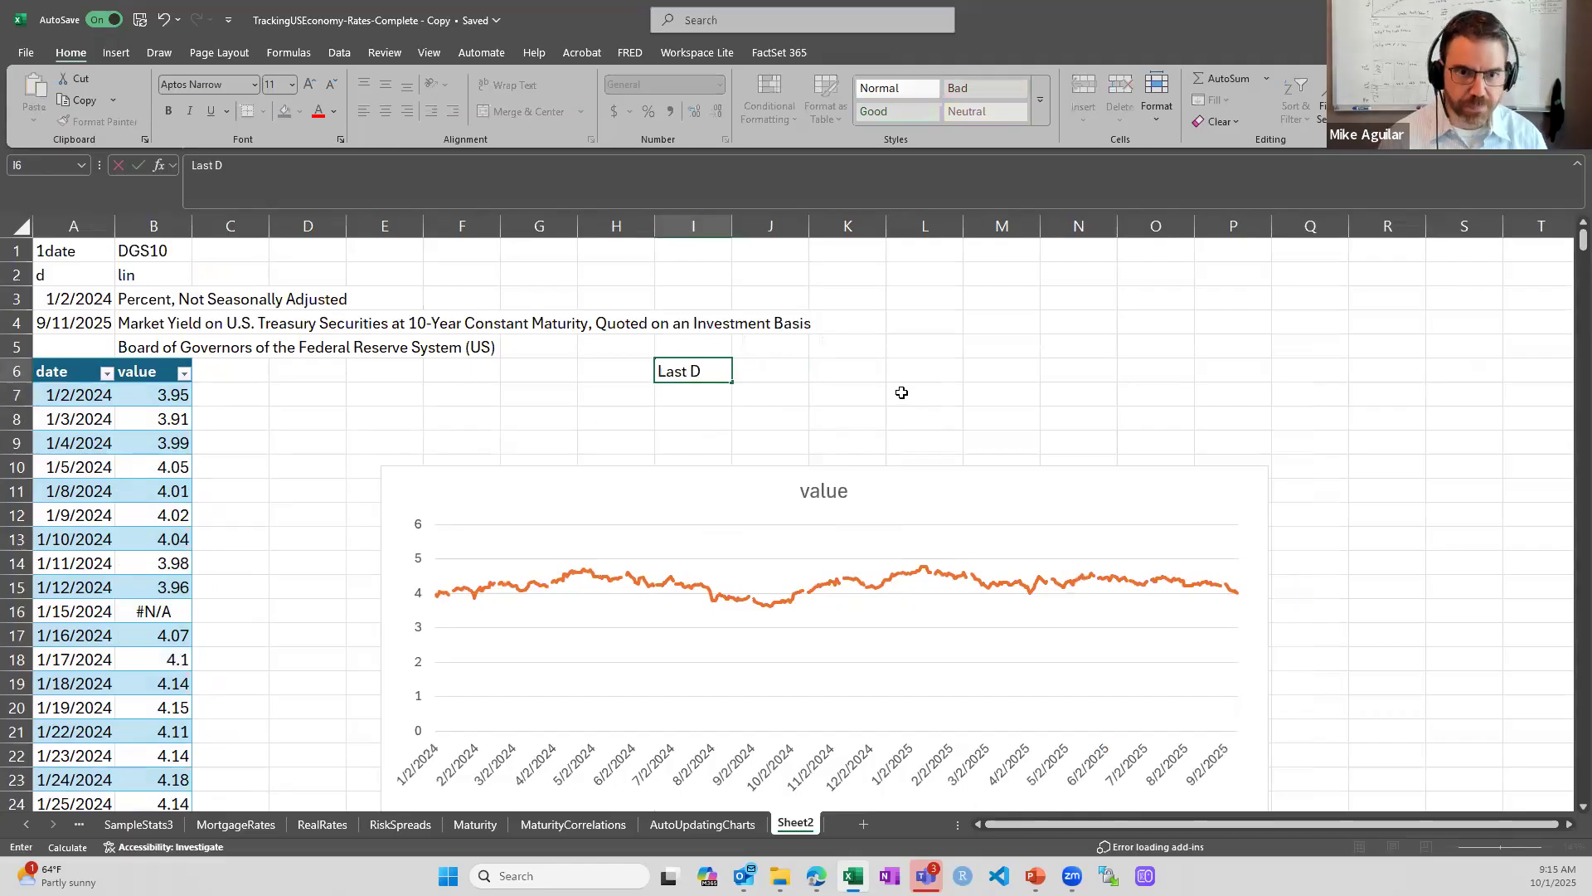
text(ate)
key(Tab)
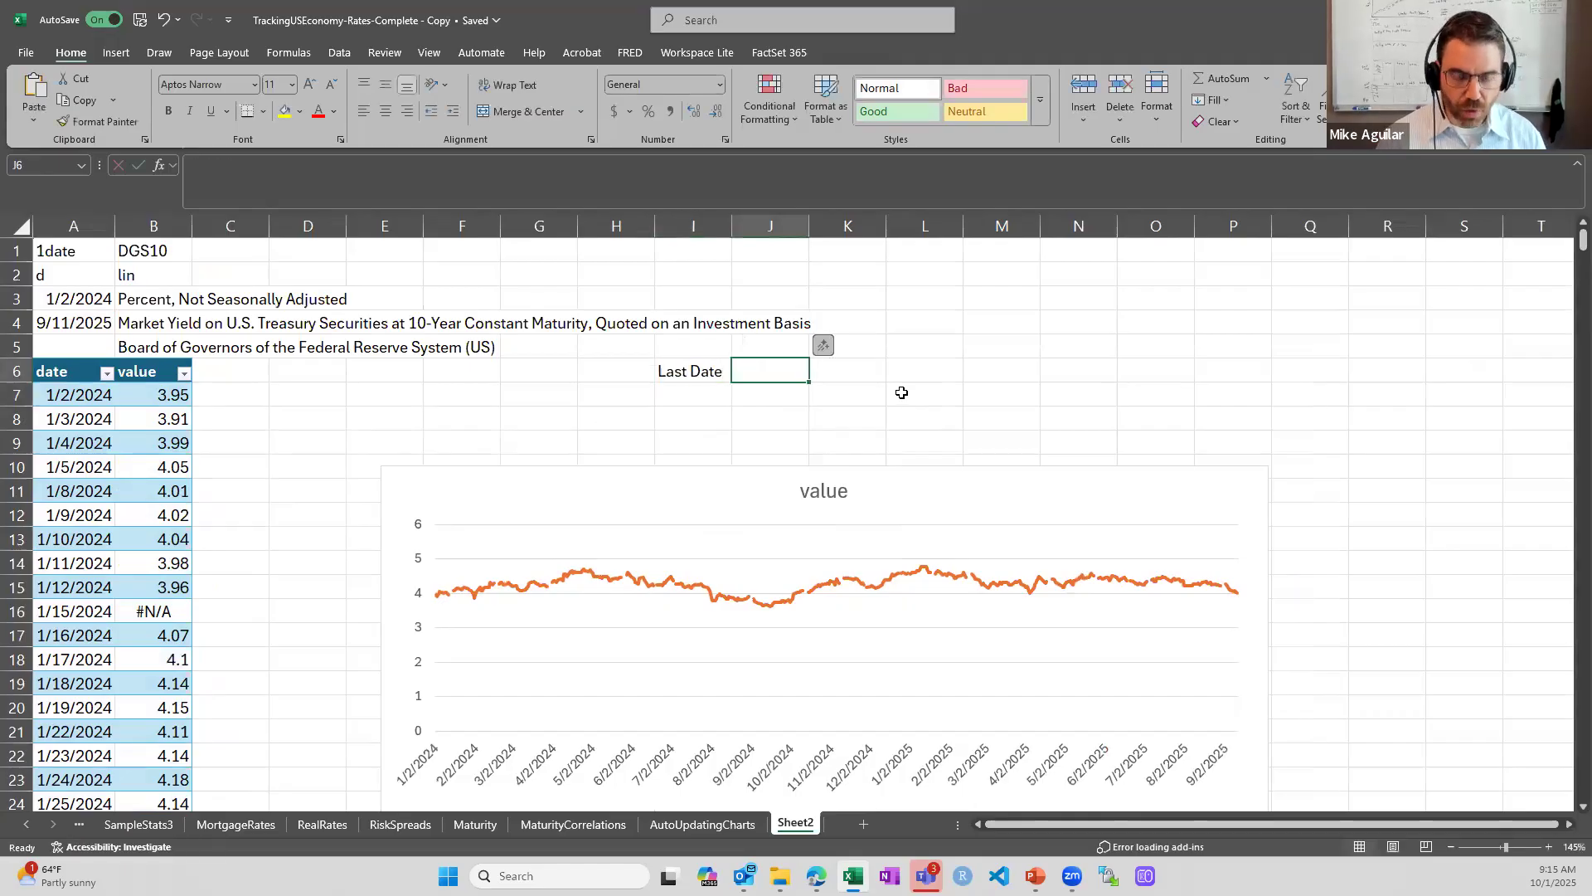
Calculate the latest date in cell J6 with the formula =MAX(Table8[date]).
text(=max()
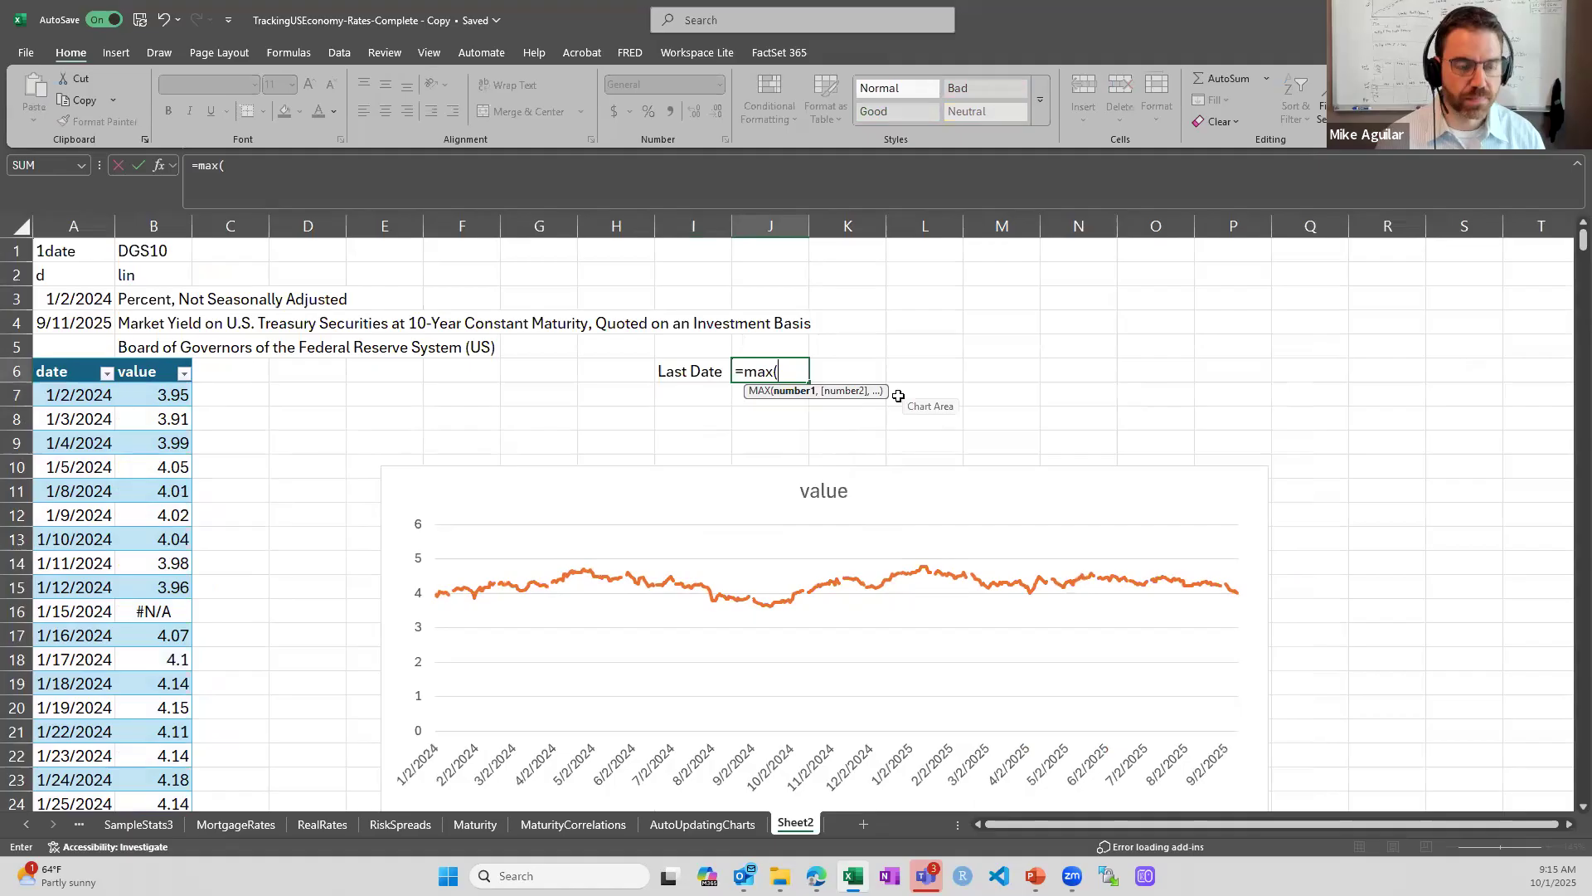
text(Tbale)
key(BackSpace)
key(BackSpace)
key(BackSpace)
key(BackSpace)
key(BackSpace)
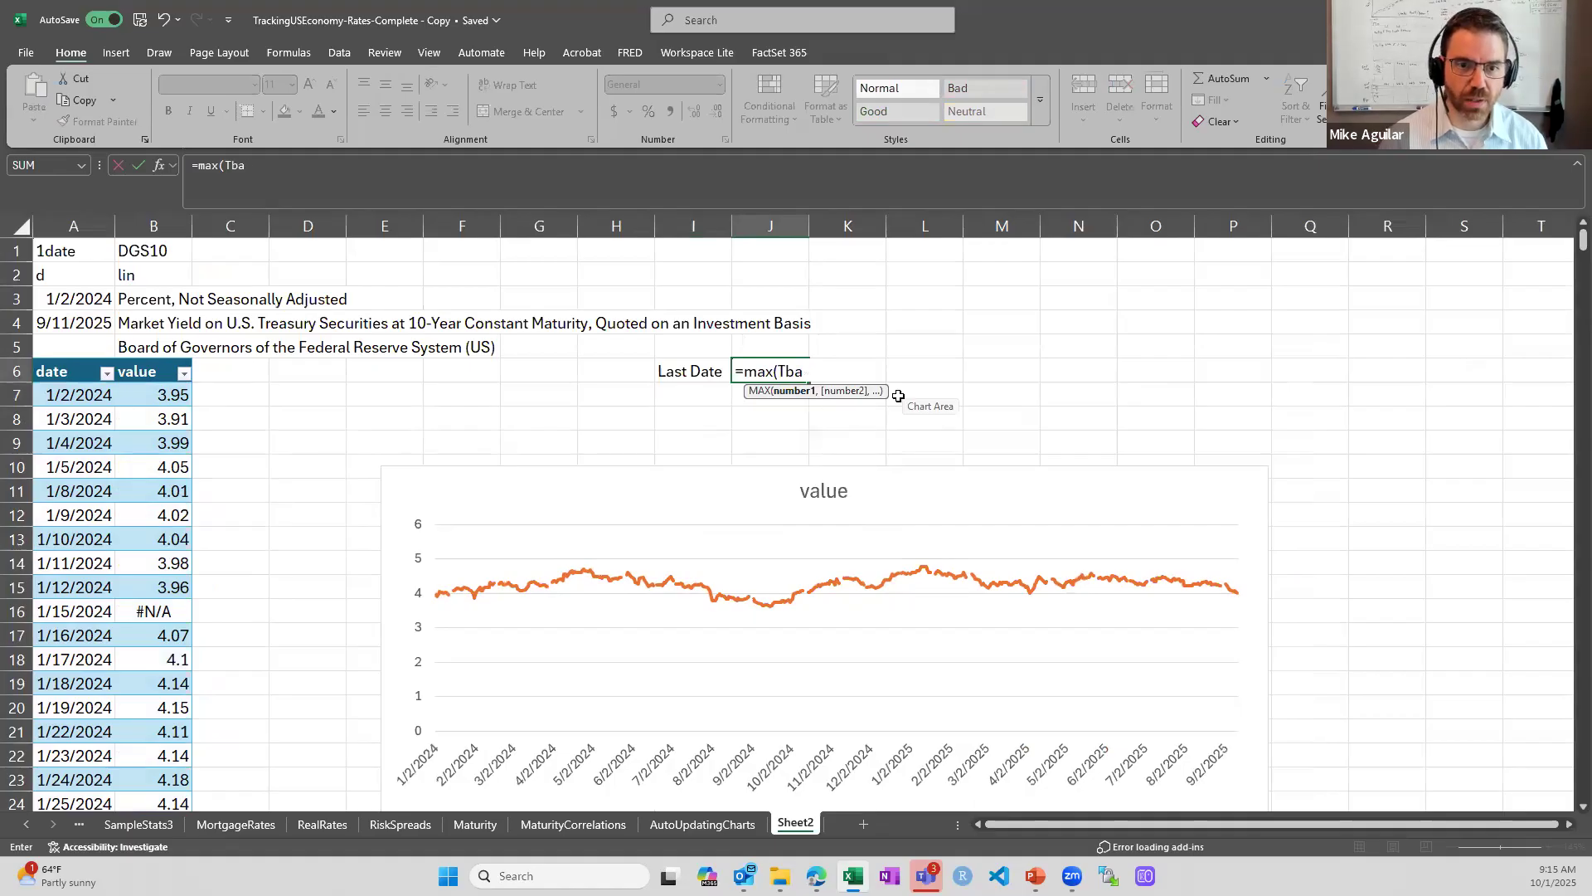
text(Table)
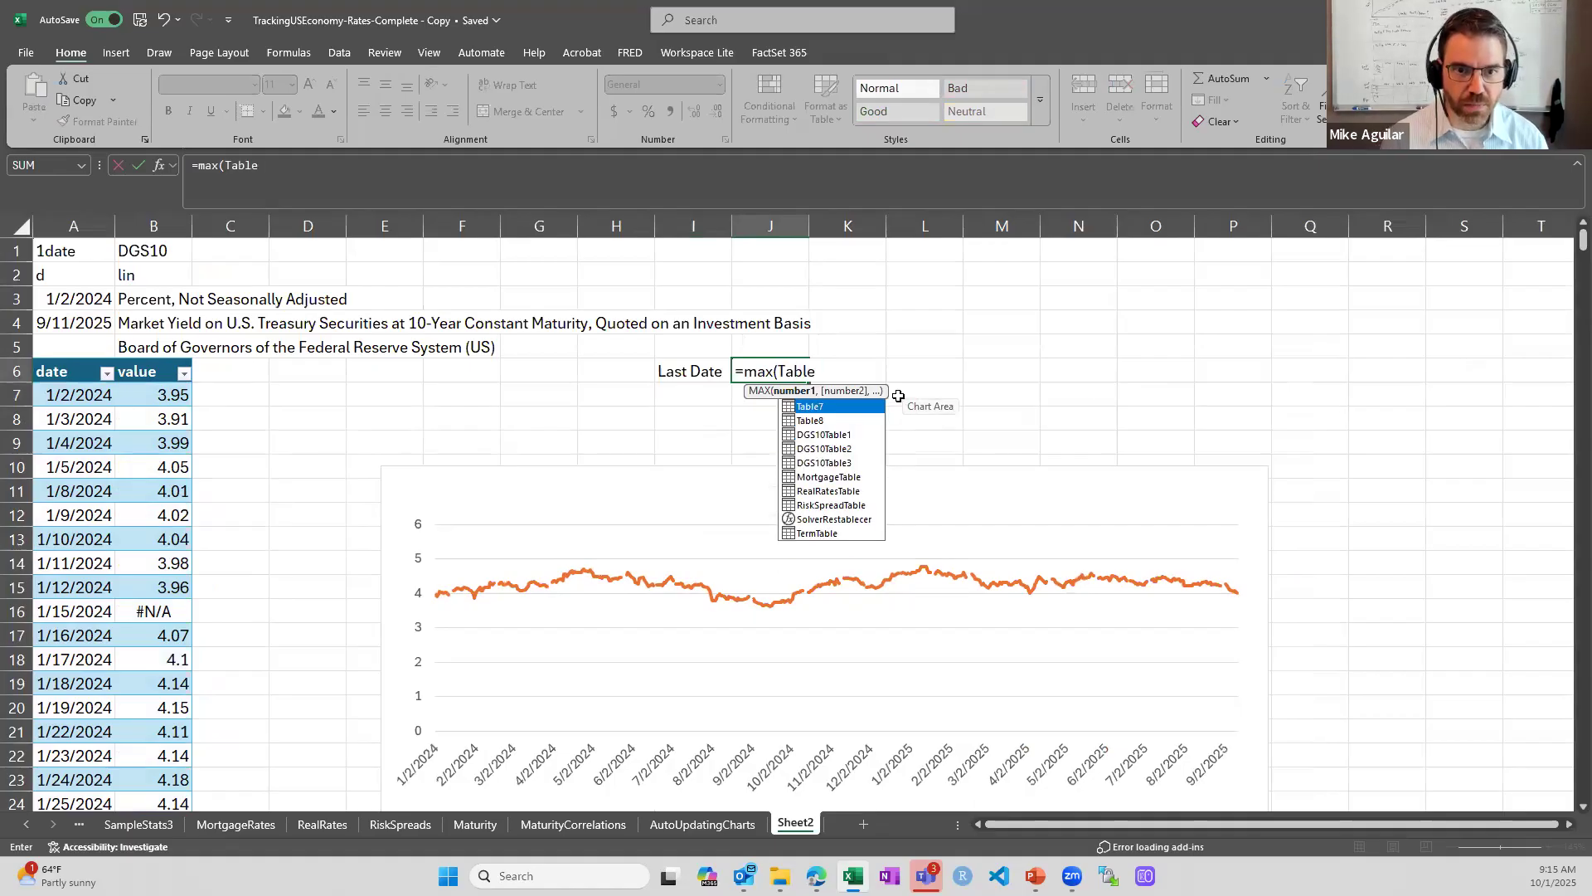
text(8[)
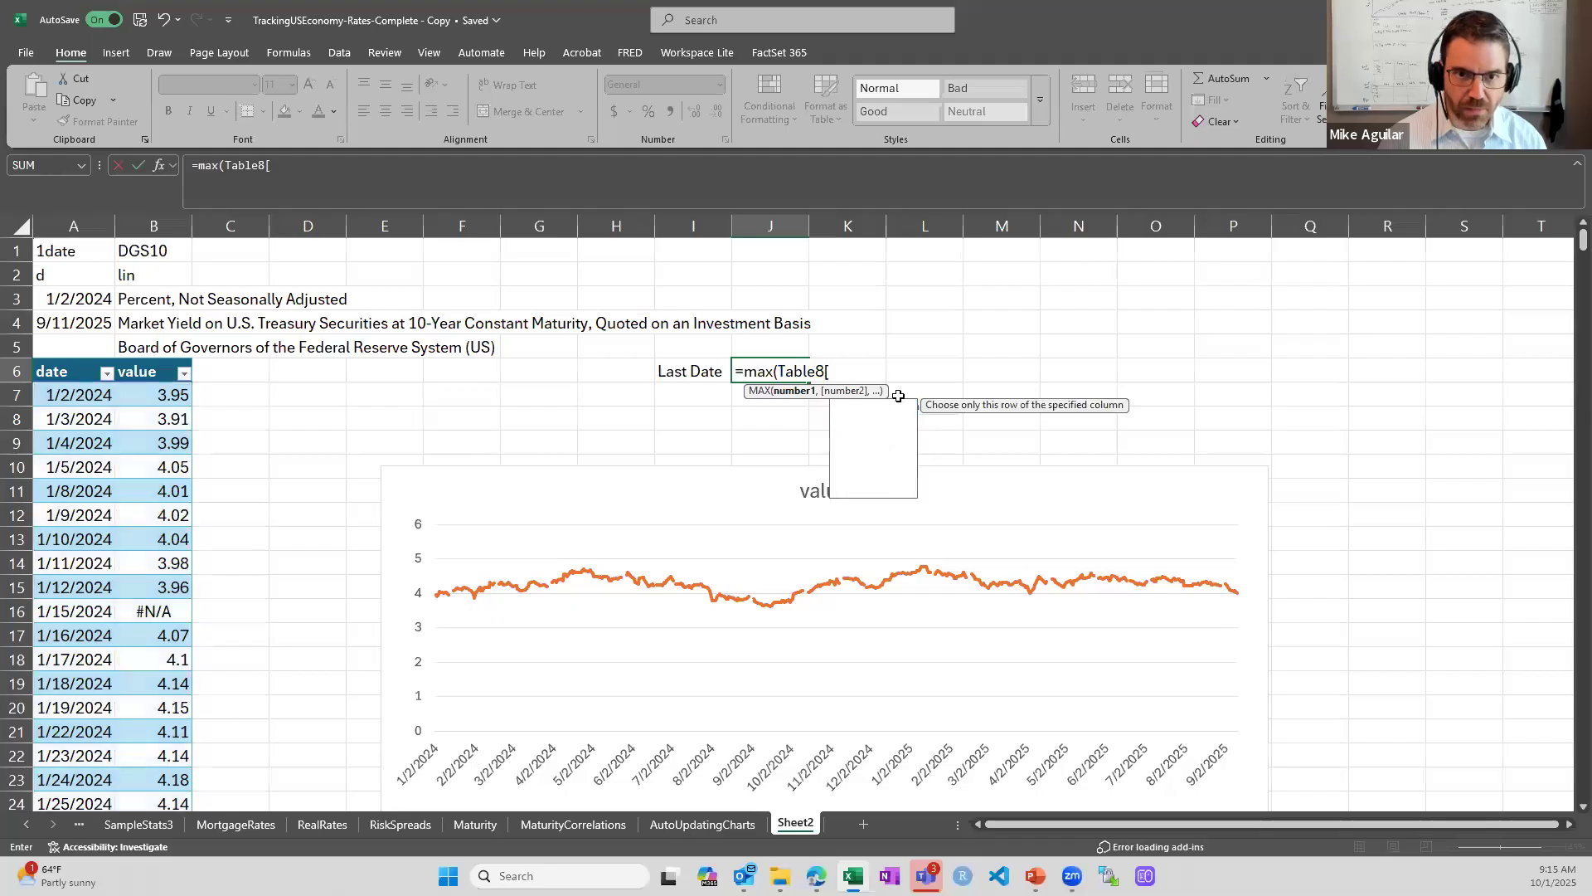
text(date]))
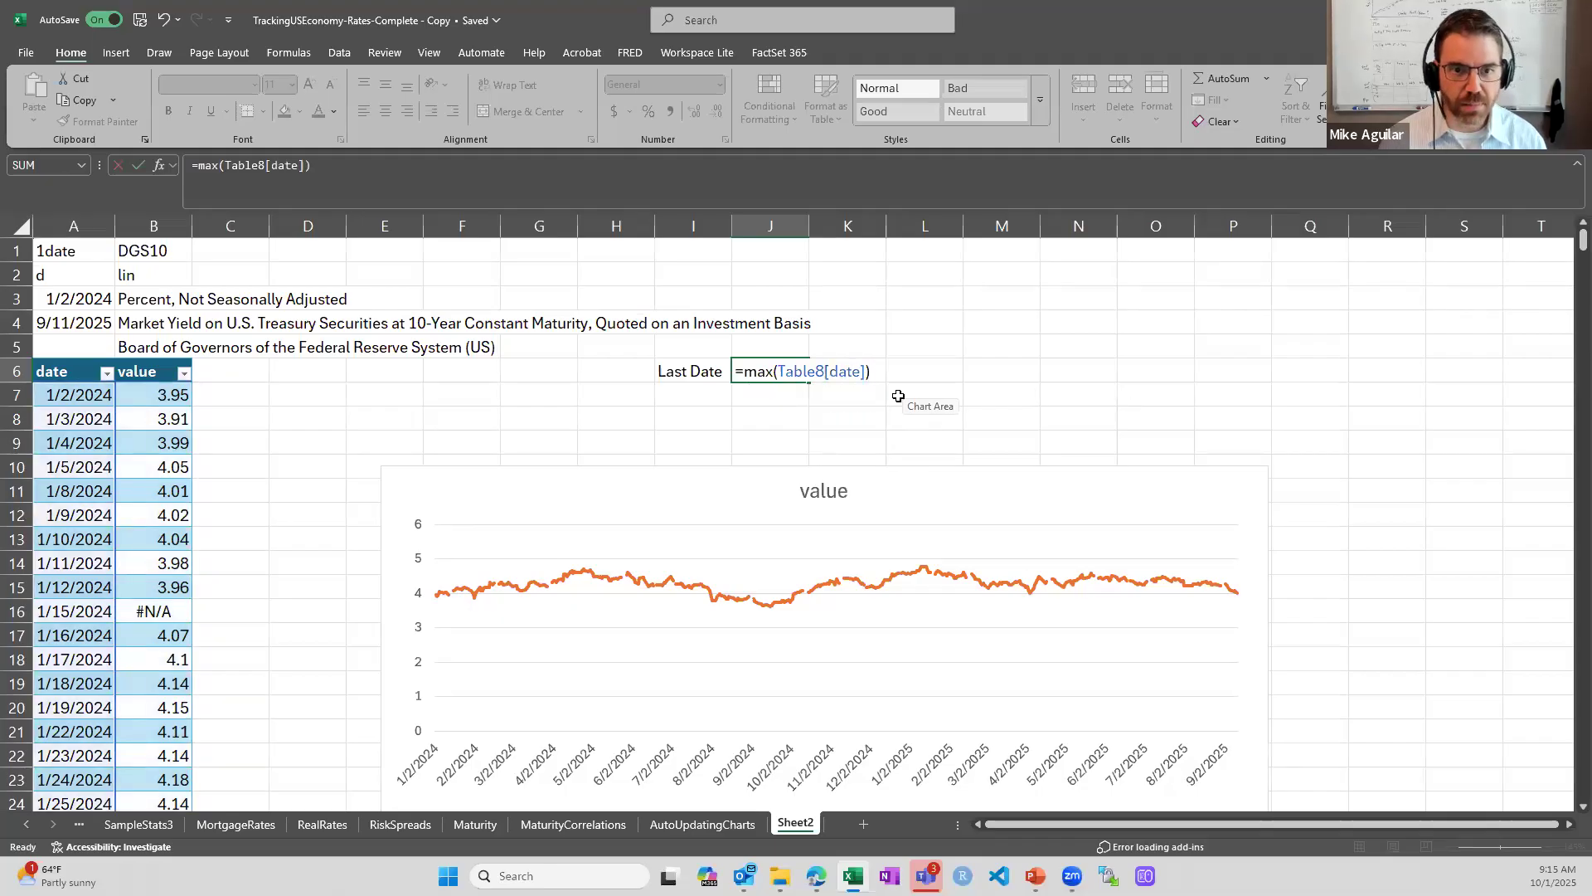
key(Return)
key(Up)
key(Right)
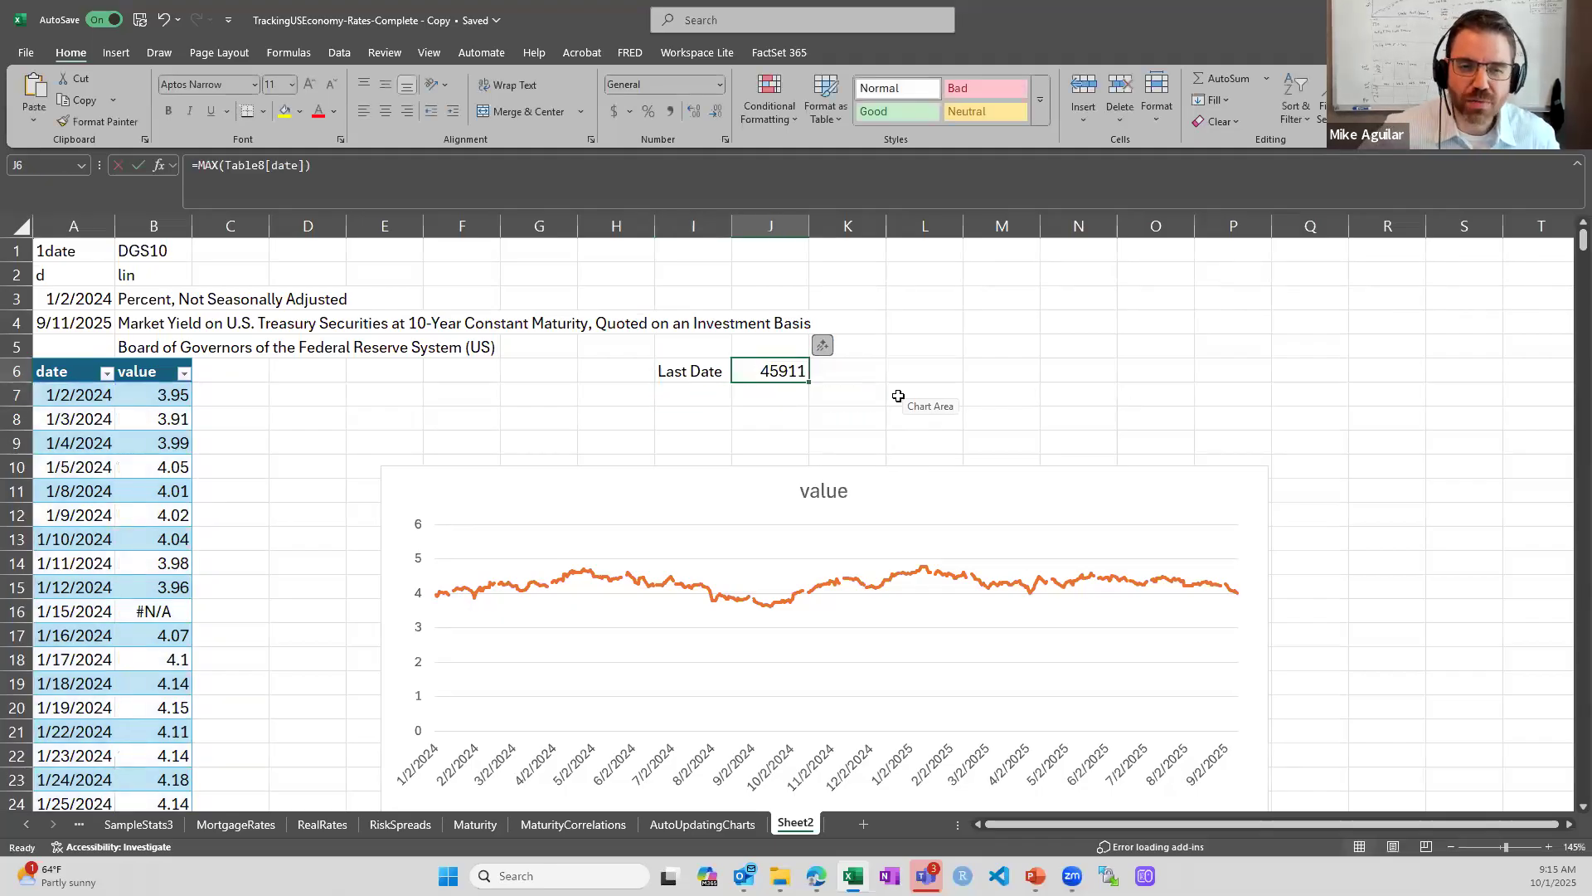
Check the last entry of the table's date column and format the Last Date result in J6 as Short Date.
click(82, 502)
key(ctrl+Down)
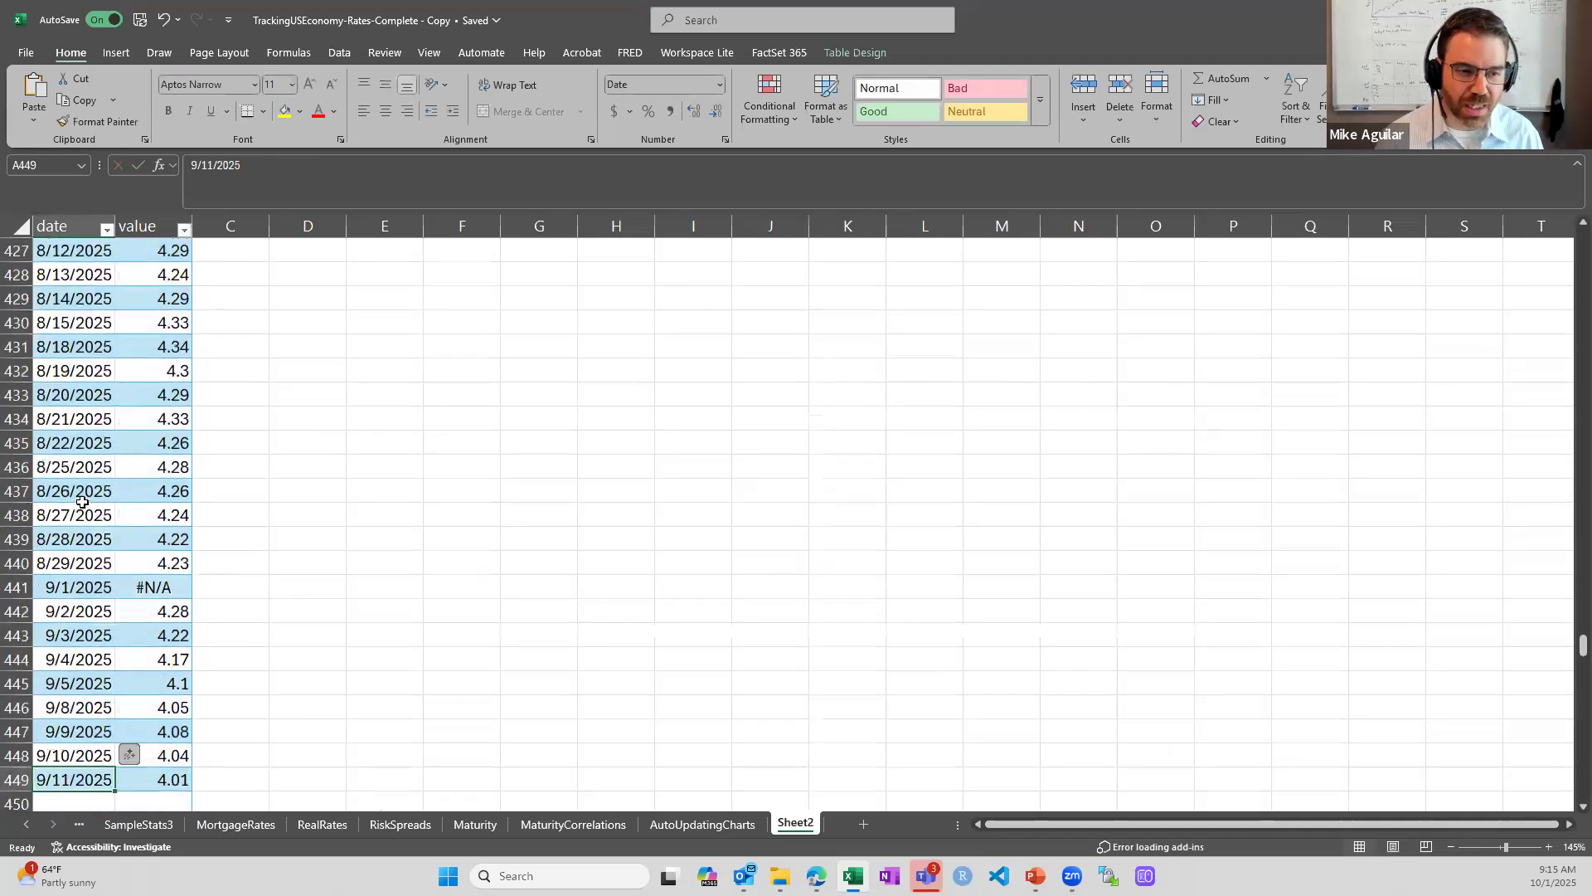
key(ctrl+Up)
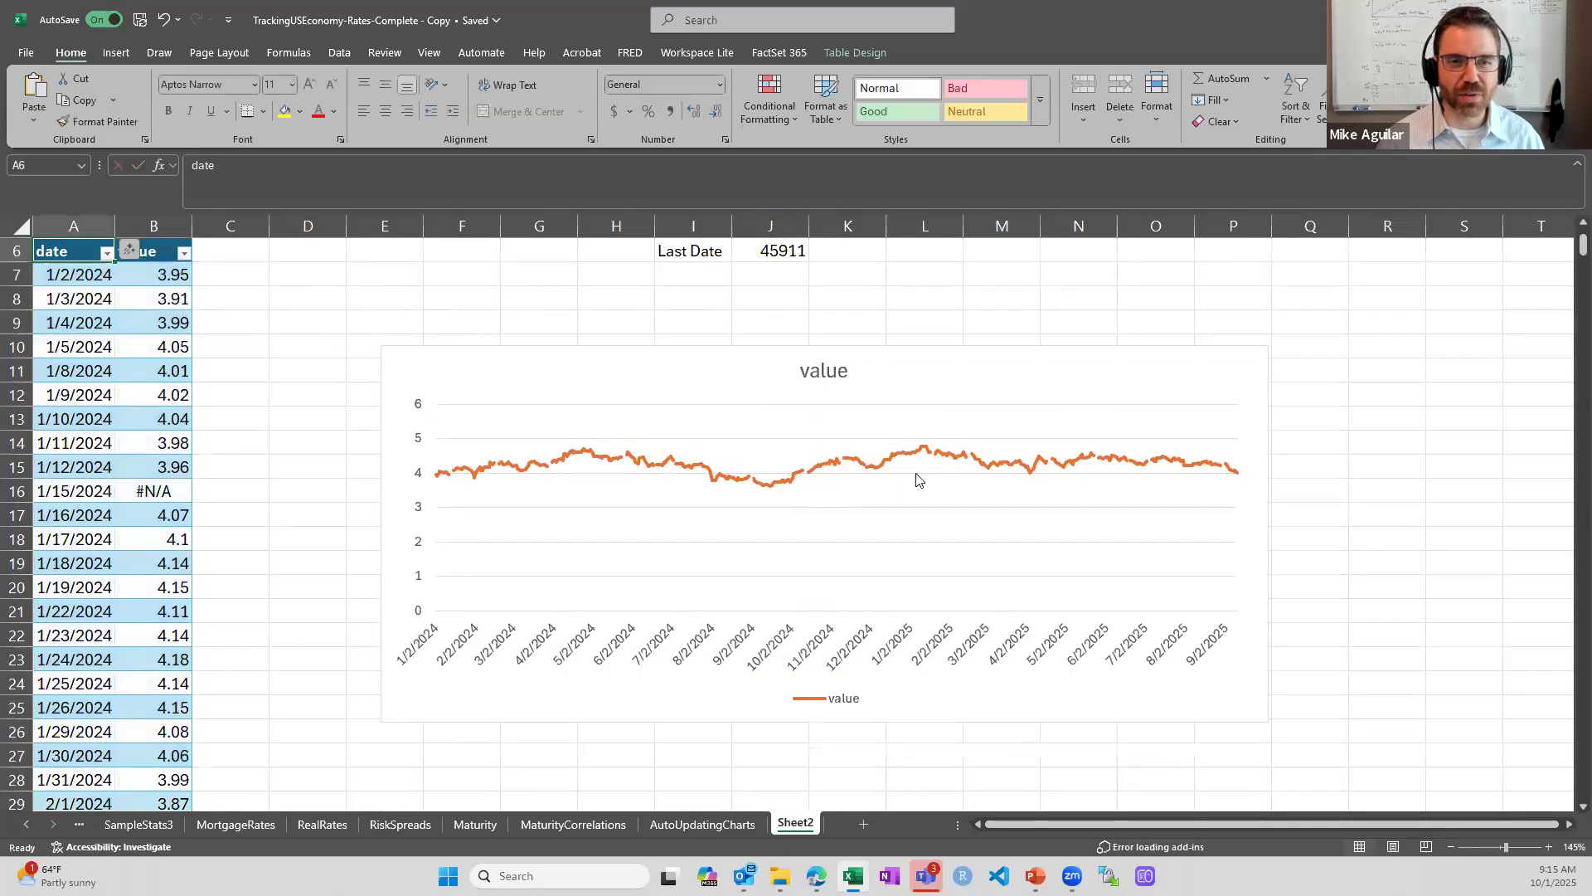
scroll(829, 415, up, 2)
click(796, 372)
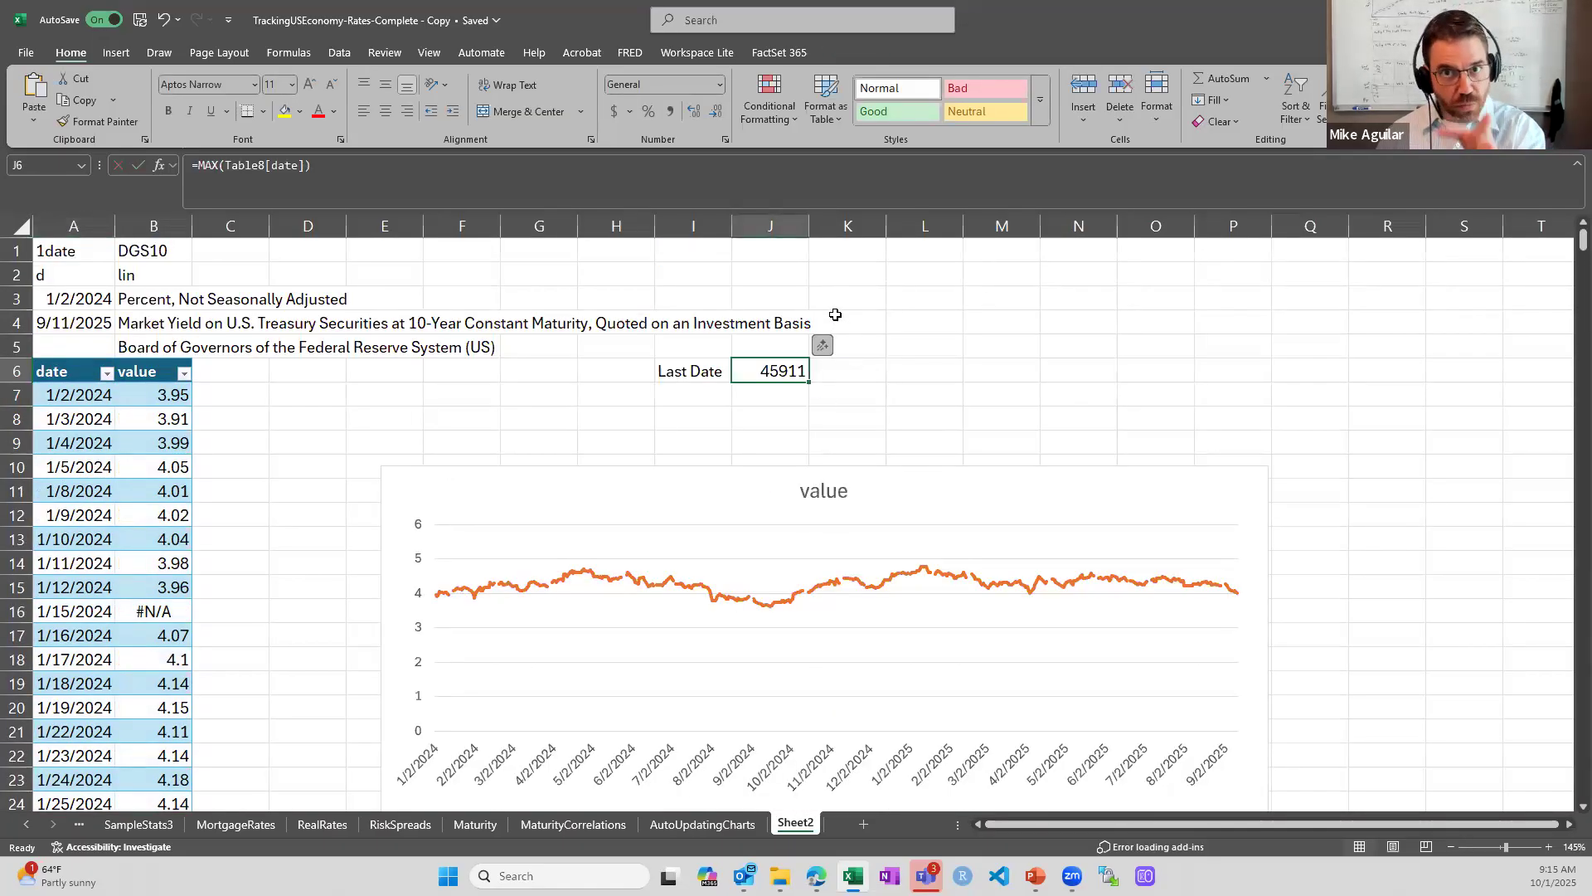
click(718, 87)
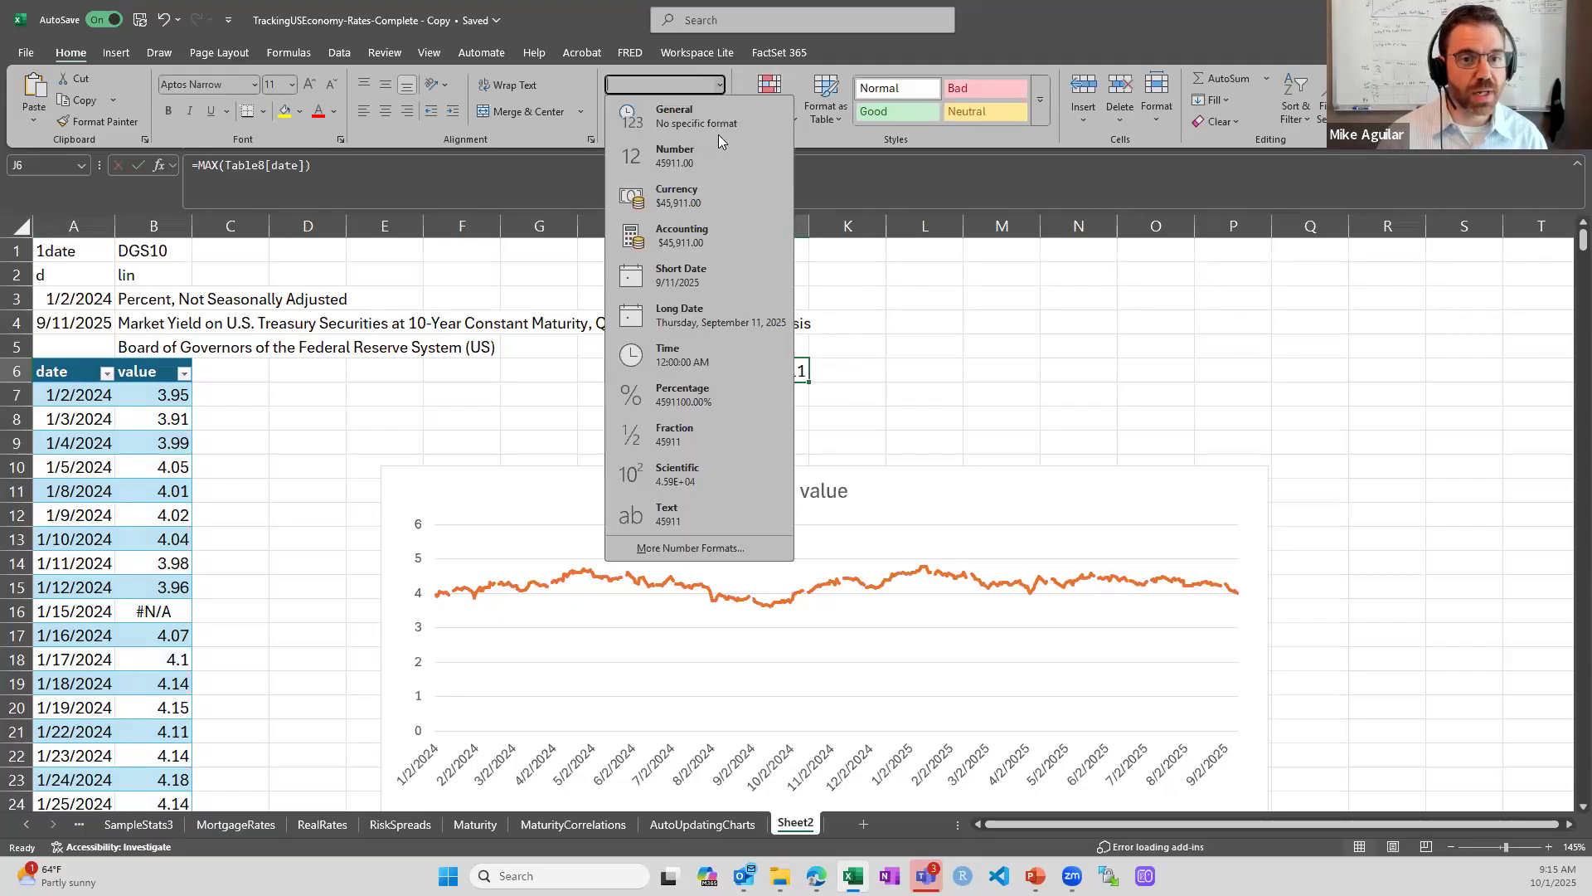
click(727, 278)
Label cell I7 "First Date" and calculate the earliest date in J7 with =MIN(Table8[date]).
click(705, 399)
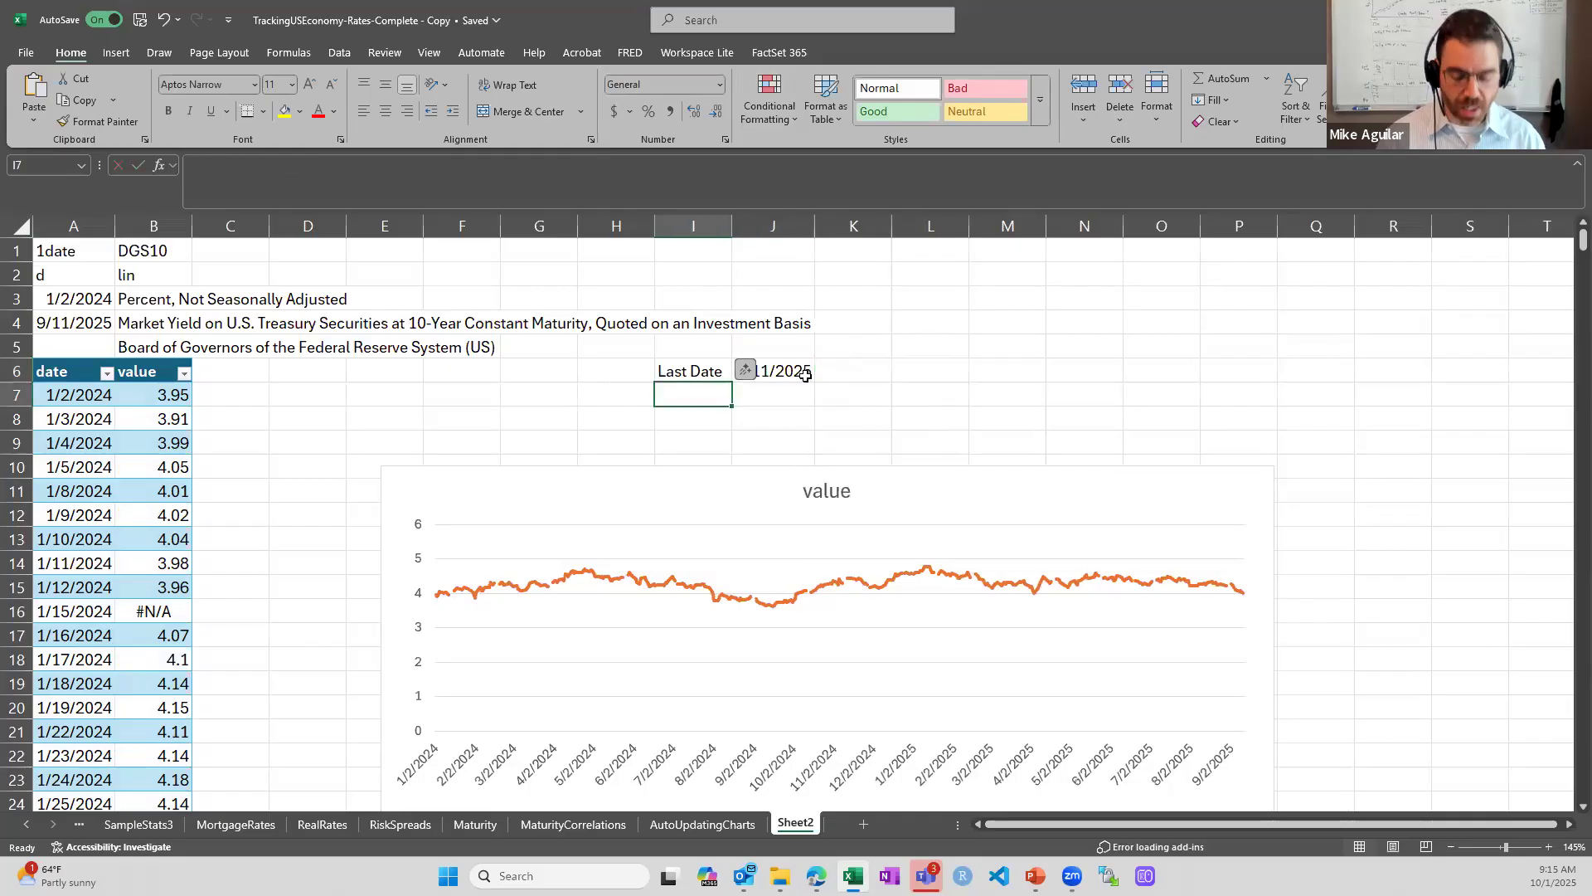
text(First)
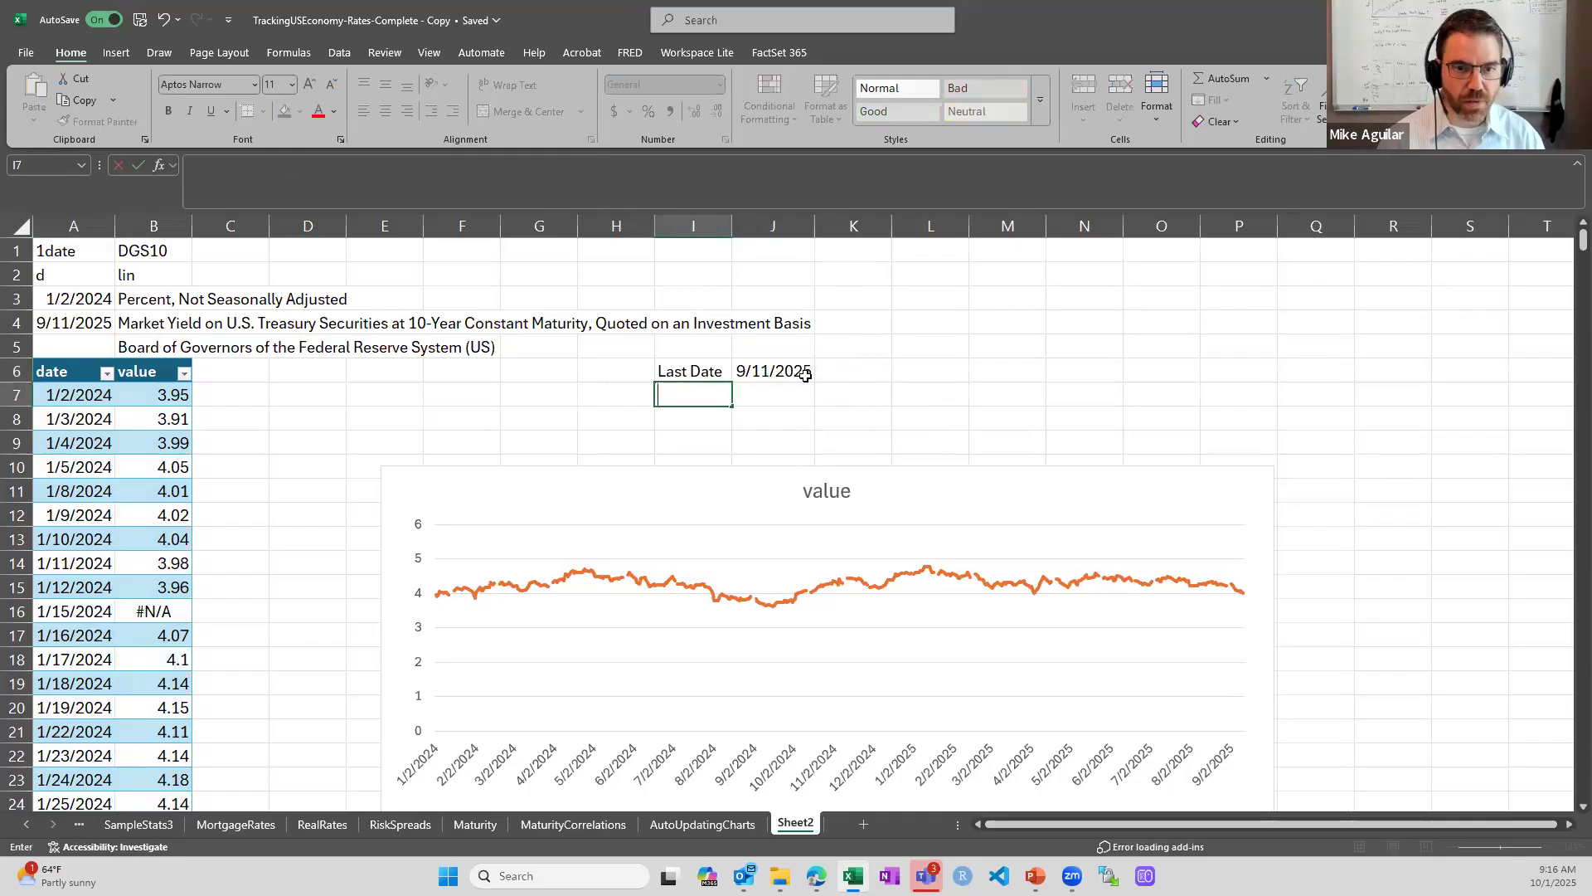
text( Date)
key(Tab)
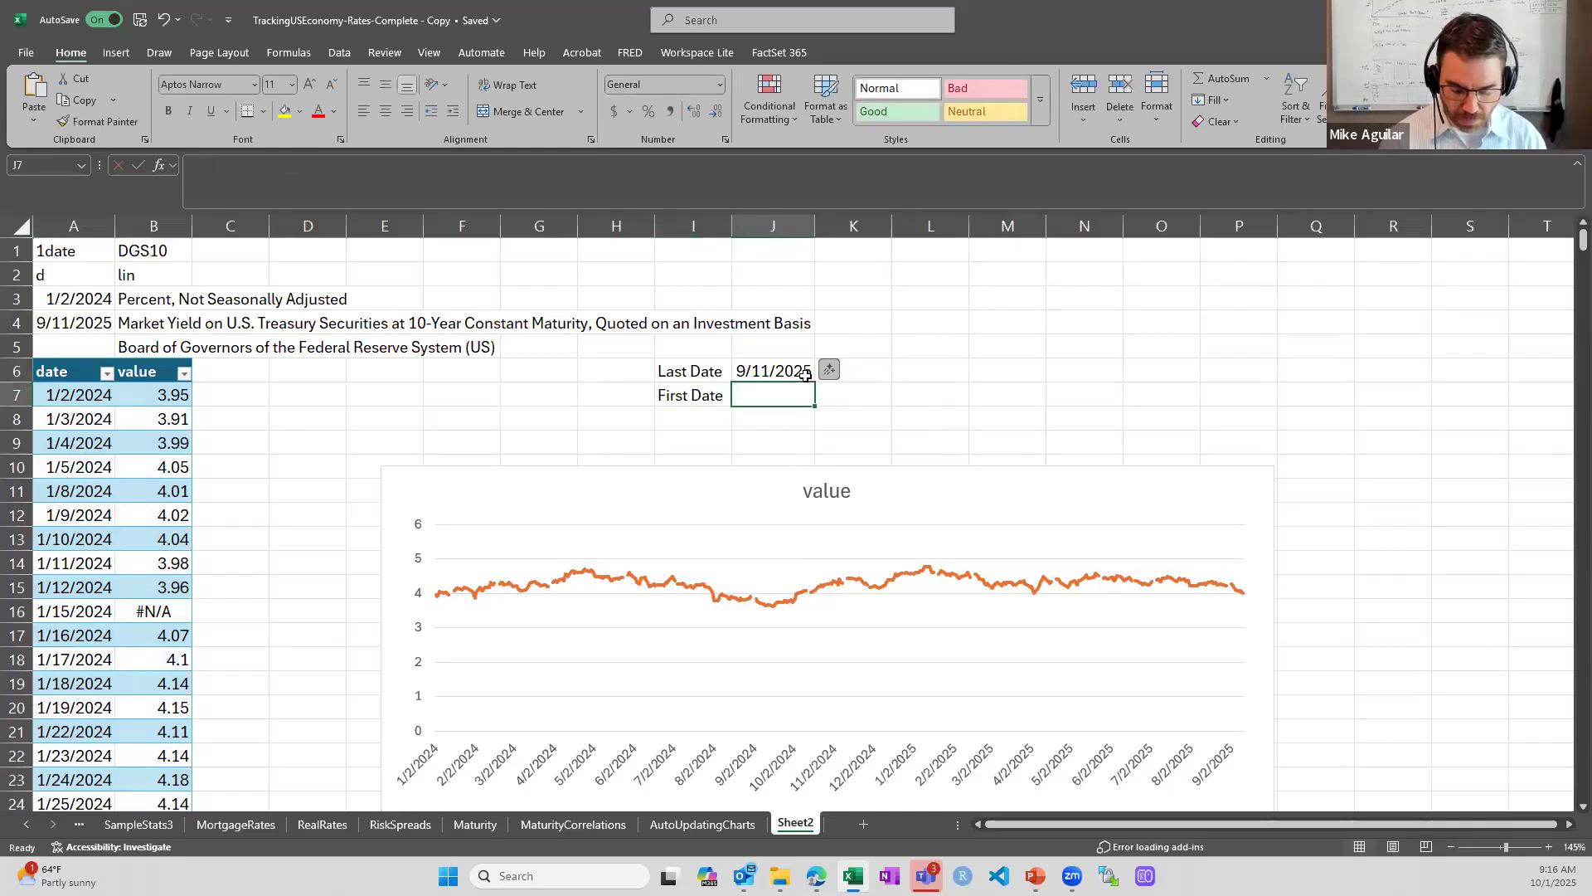
text(=min(Tab)
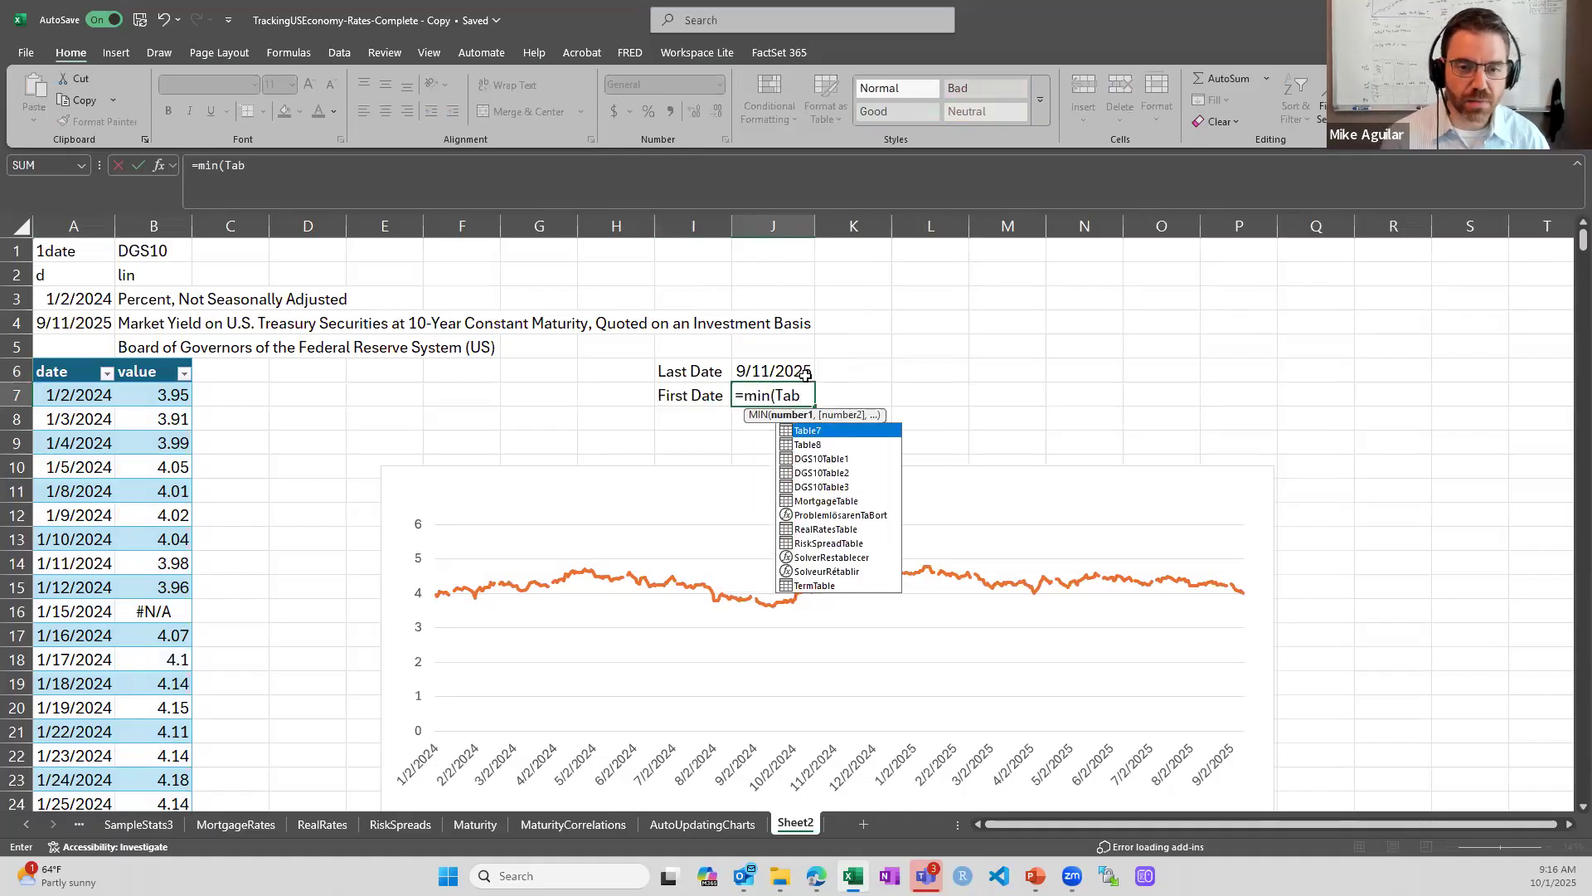
key(Down)
key(Tab)
text([date)
key(Tab)
text())
key(Return)
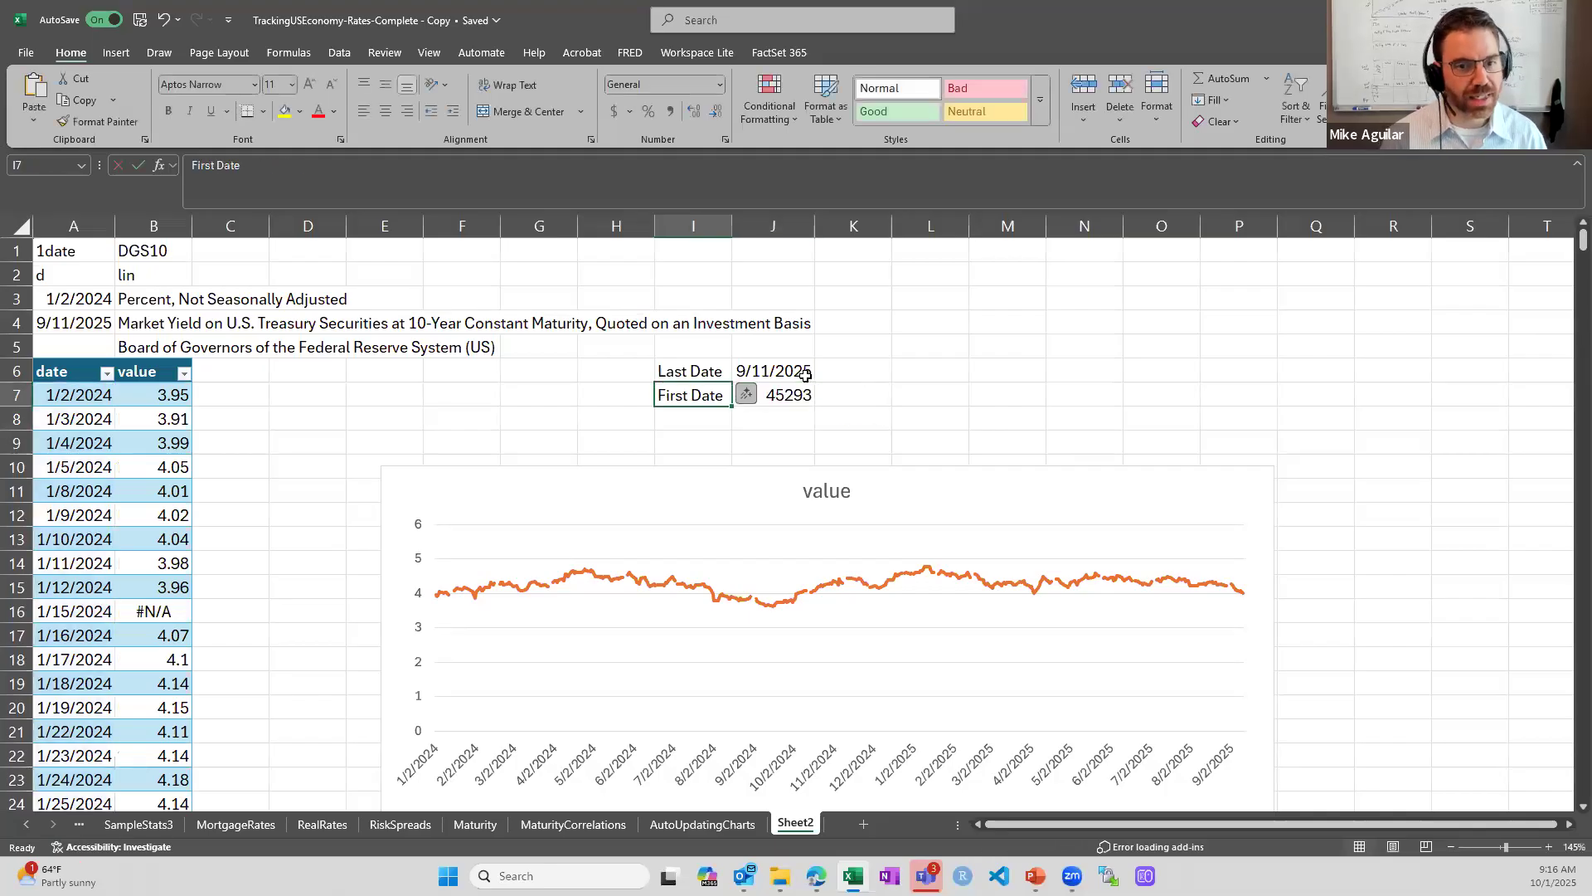
Format the First Date result in J7 as Short Date.
key(Up)
click(719, 84)
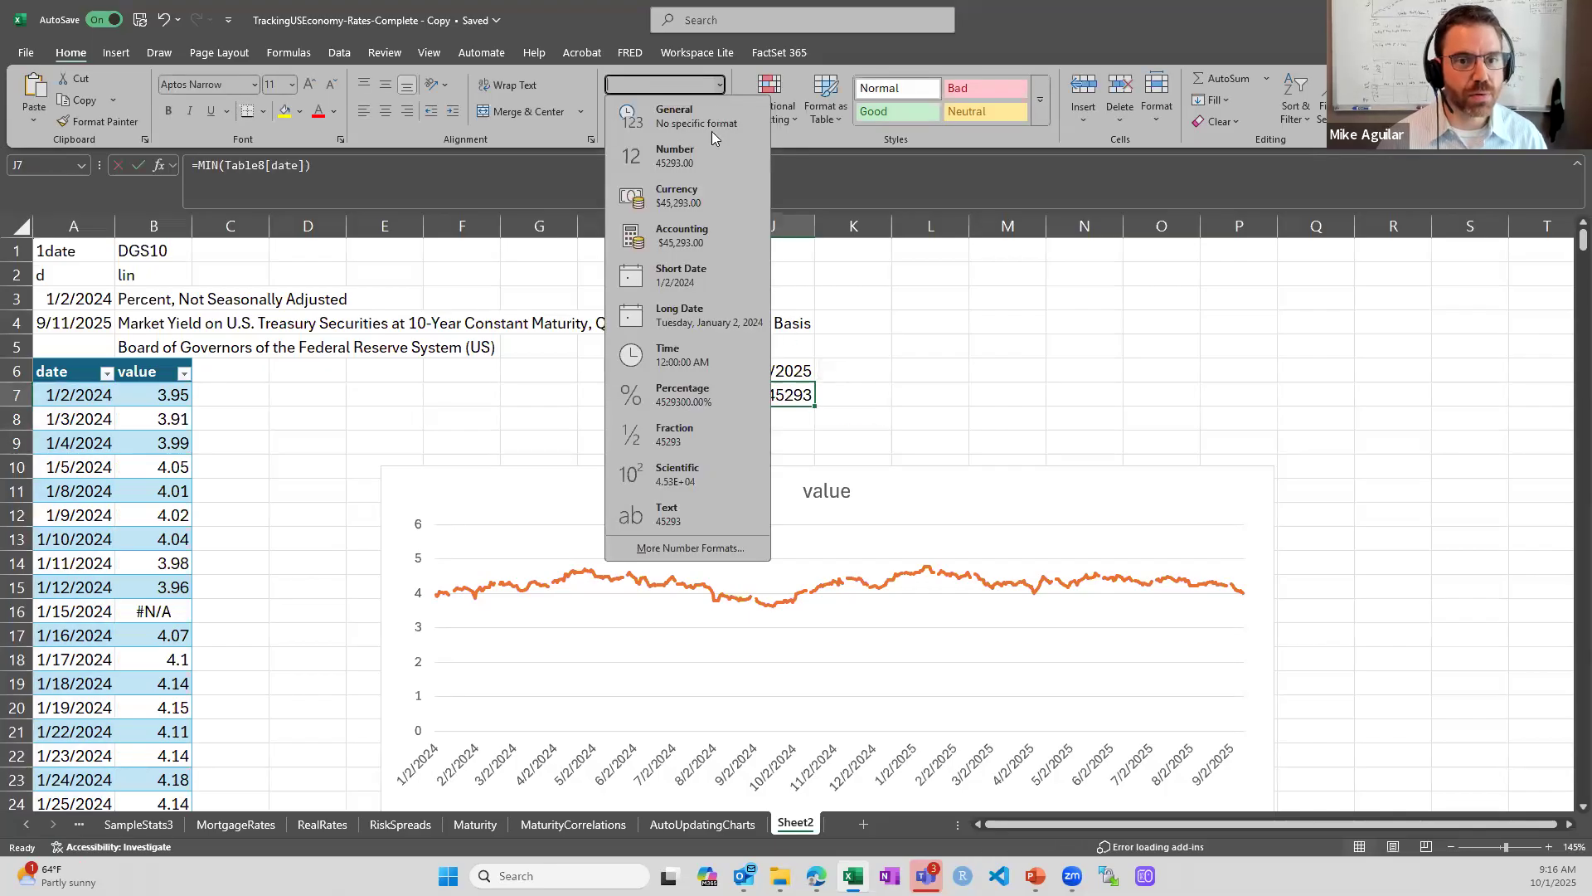
click(688, 276)
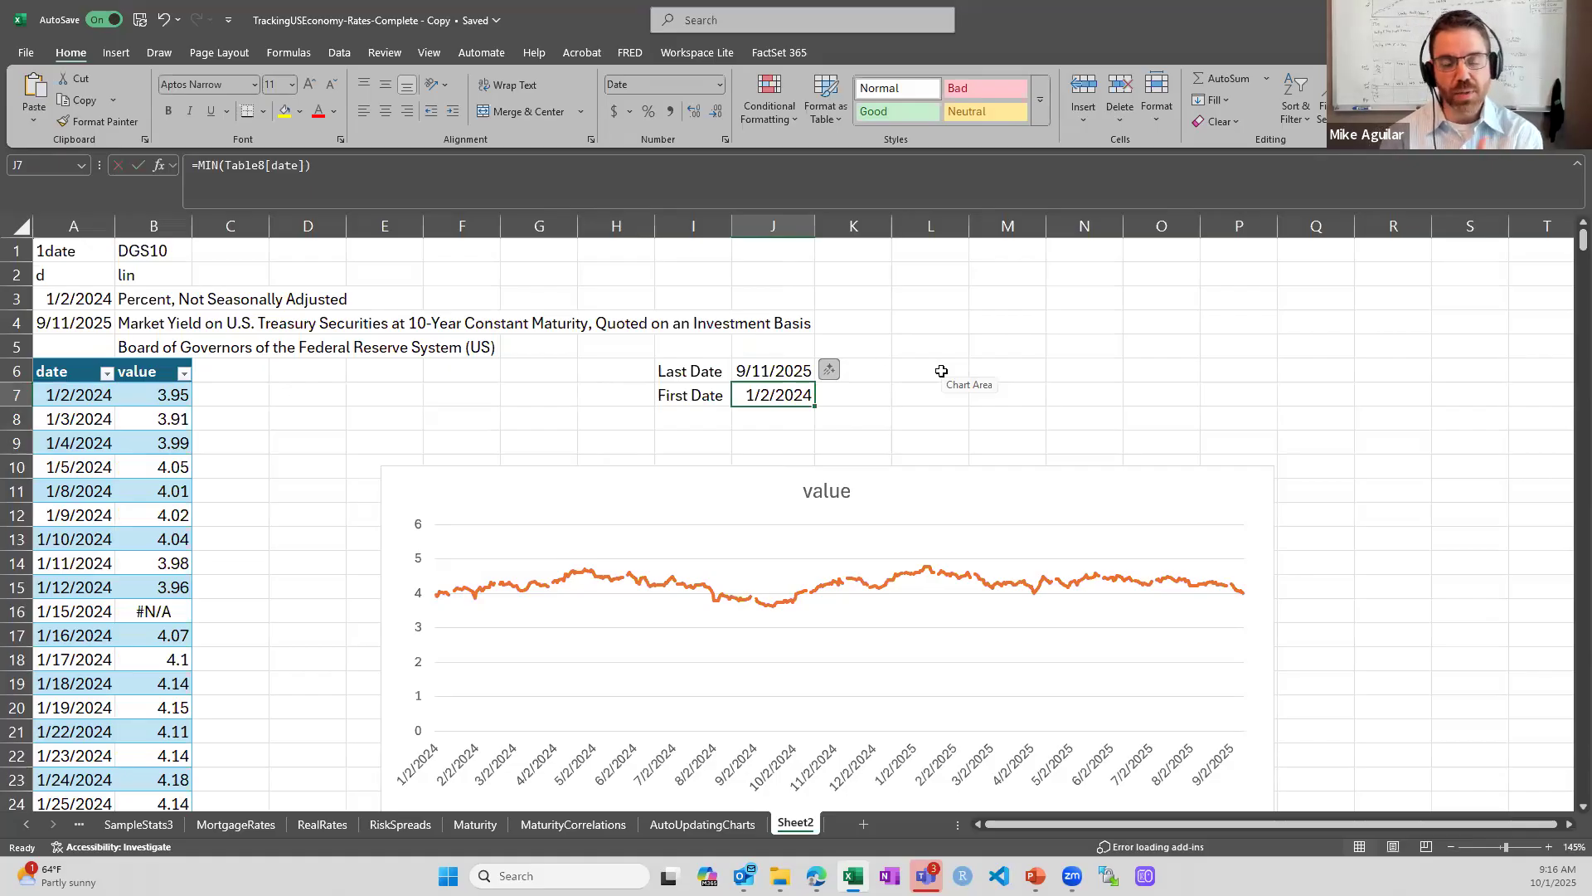
Label cell I8 "Title" and begin the title formula in J8 as =CONCAT("10yr:").
key(Down)
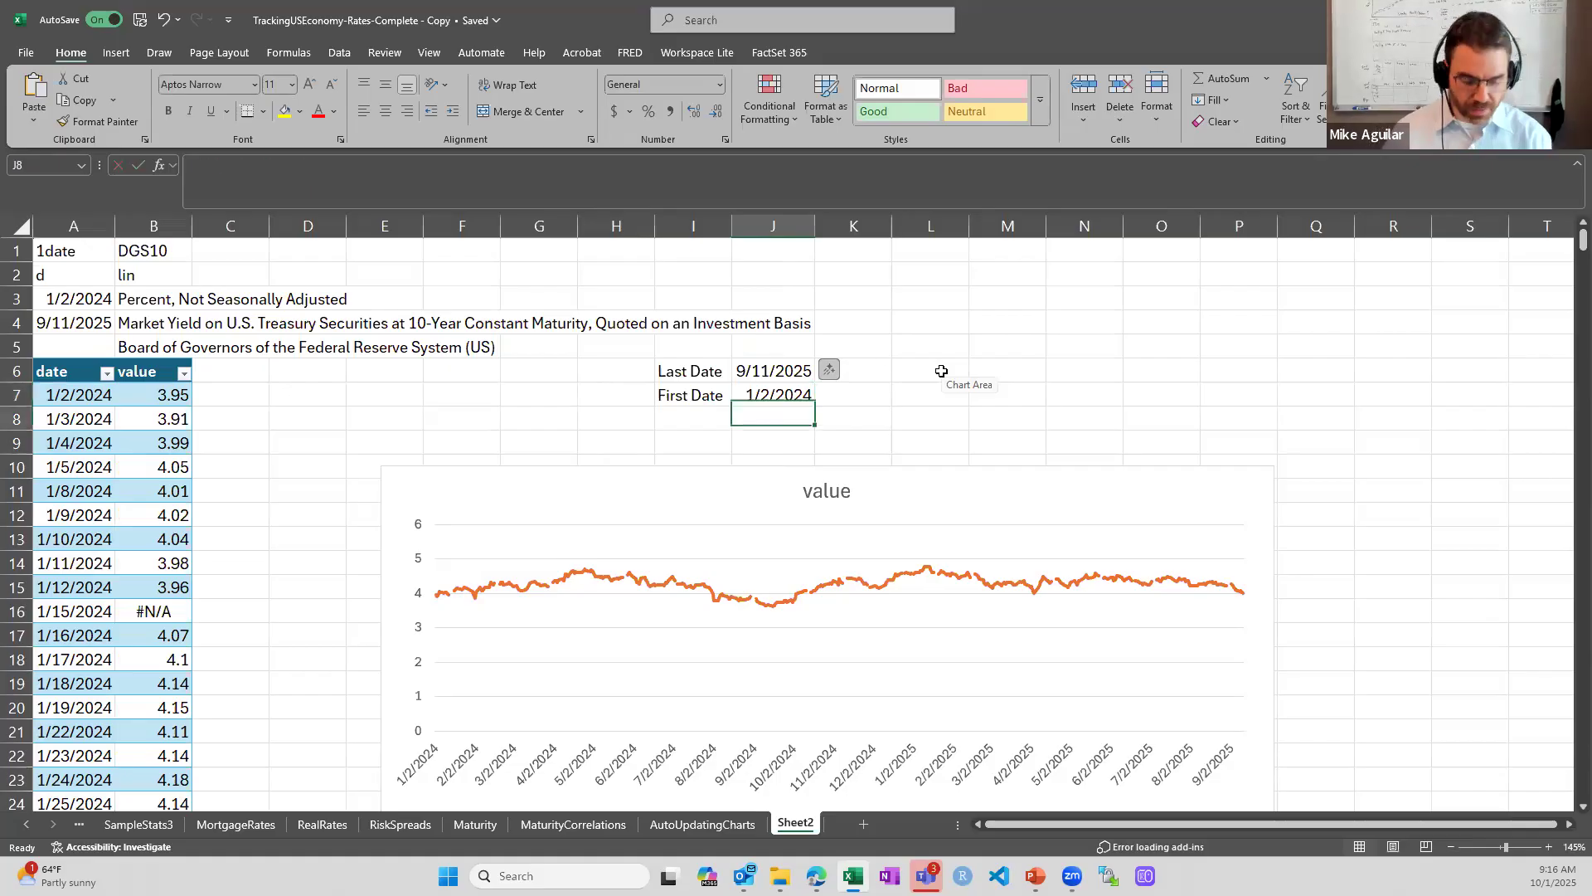
key(Left)
text(Title=concact)
key(BackSpace)
key(BackSpace)
text(6)
key(BackSpace)
key(Tab)
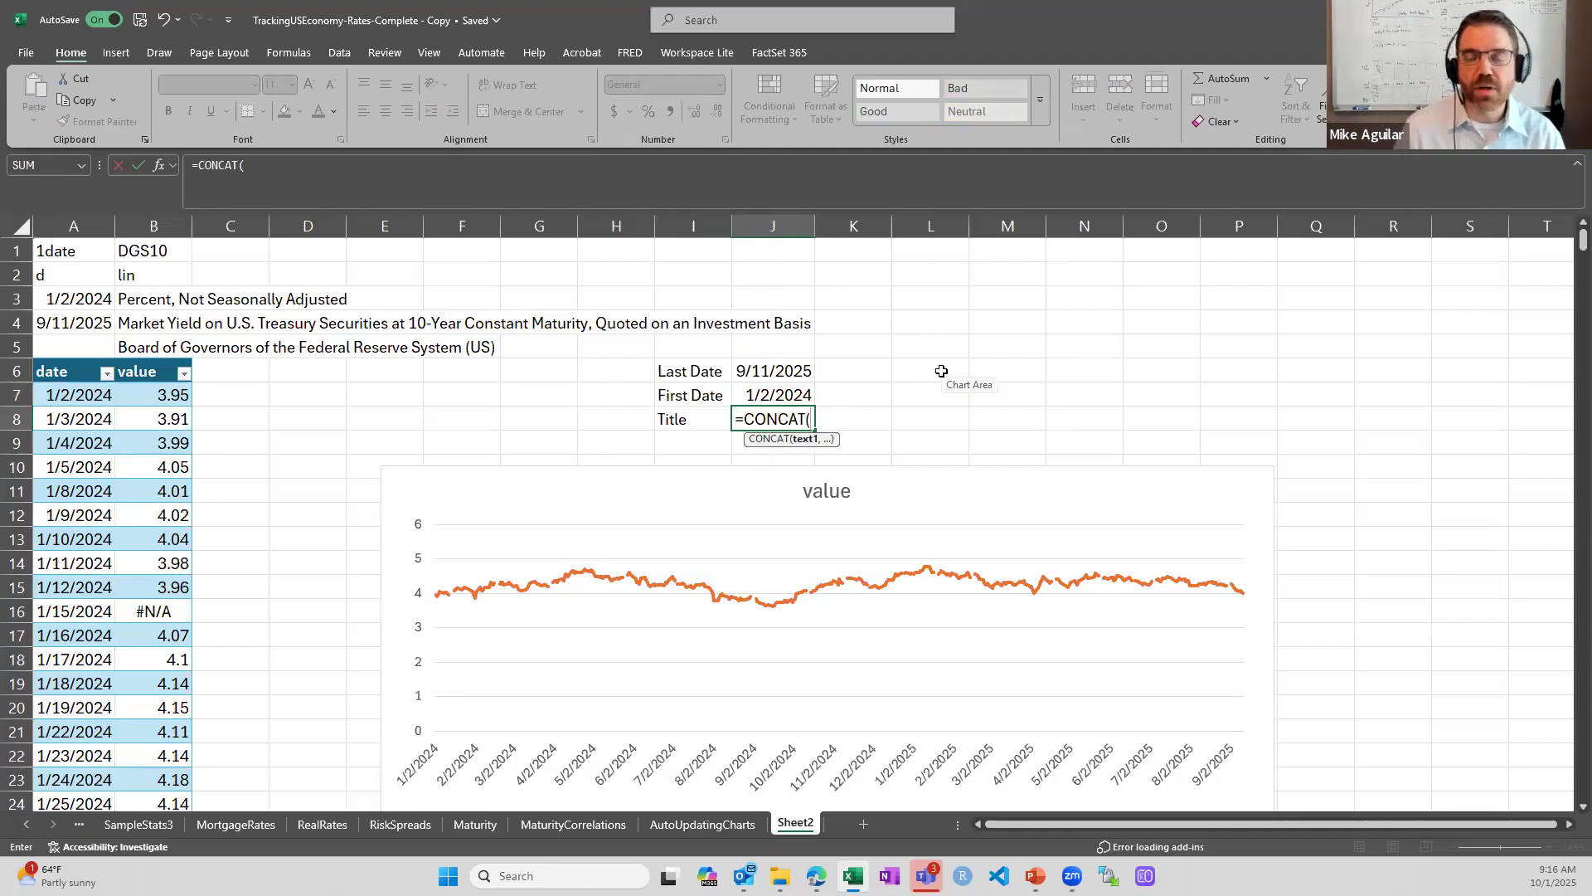
text("10yr)
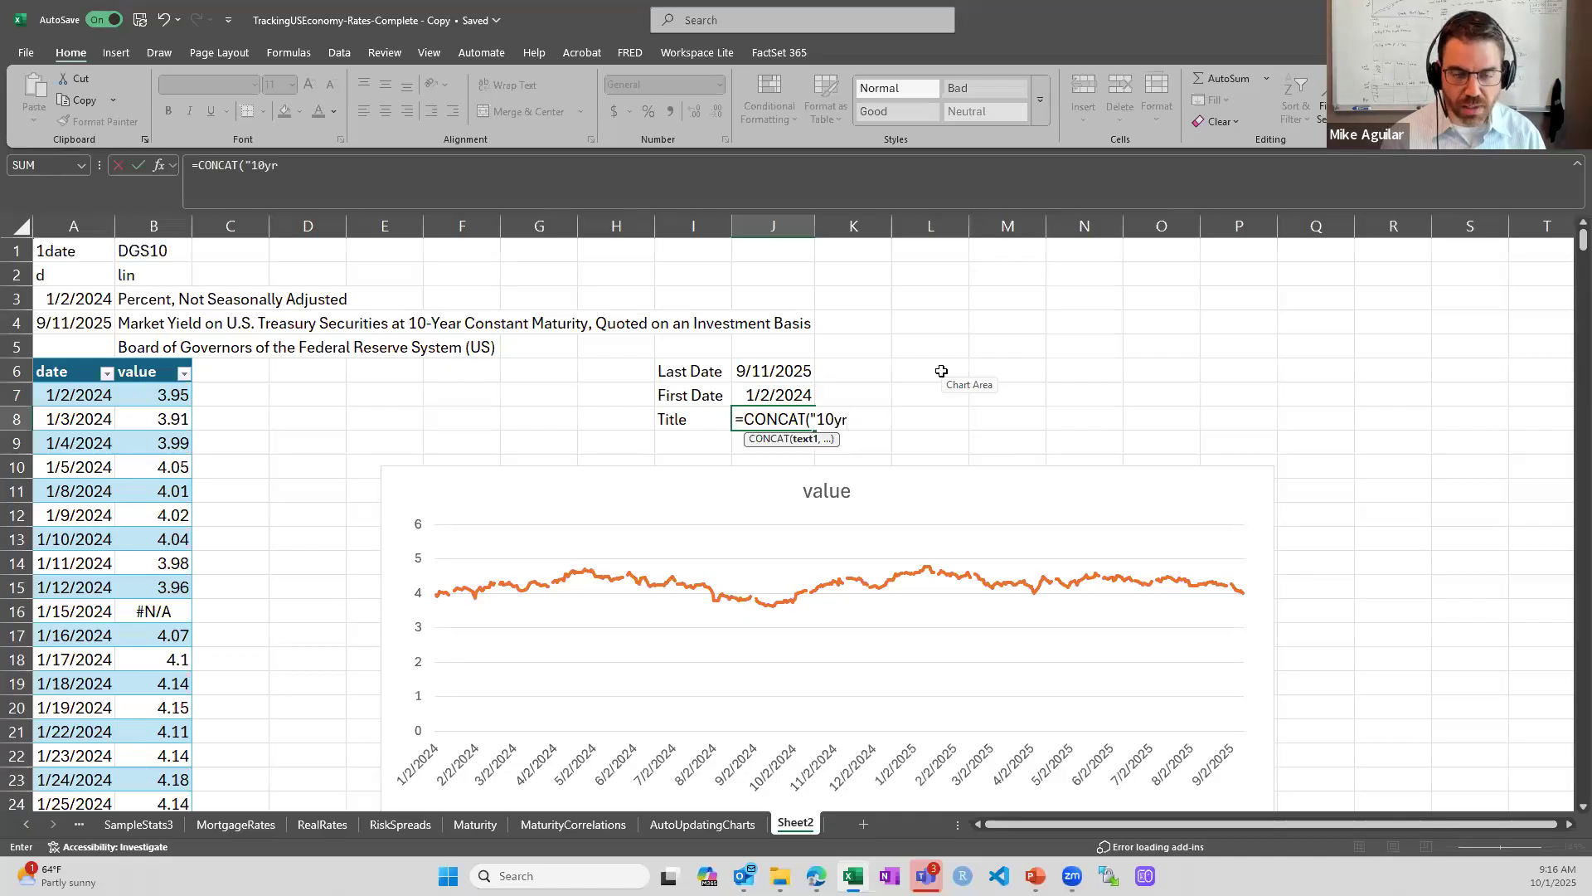
text(:)
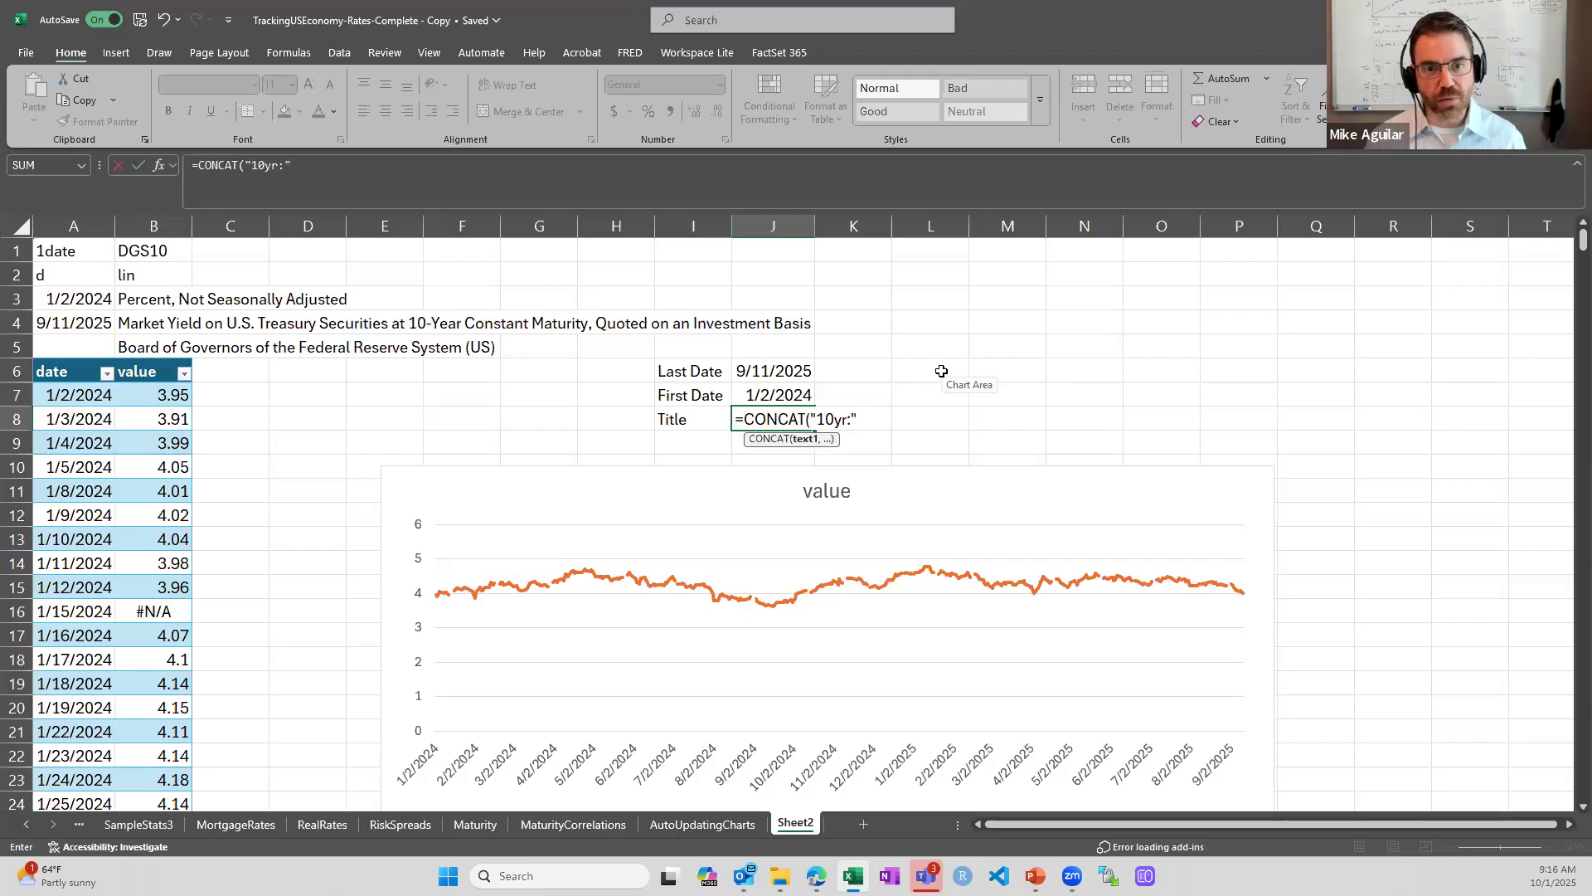
text(")
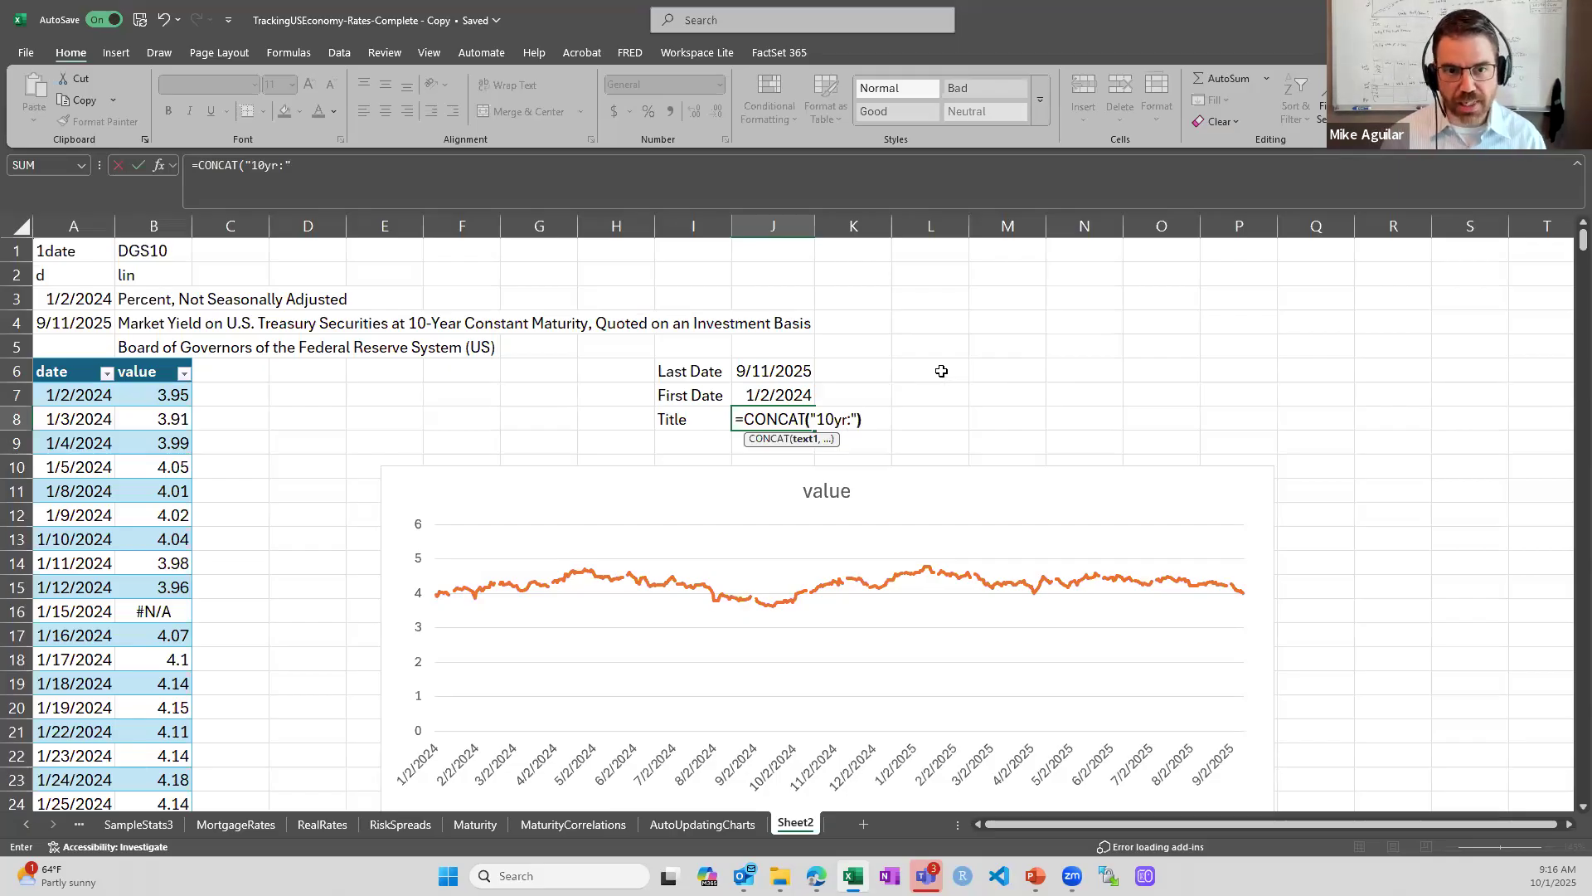
text())
key(Return)
key(Up)
key(Right)
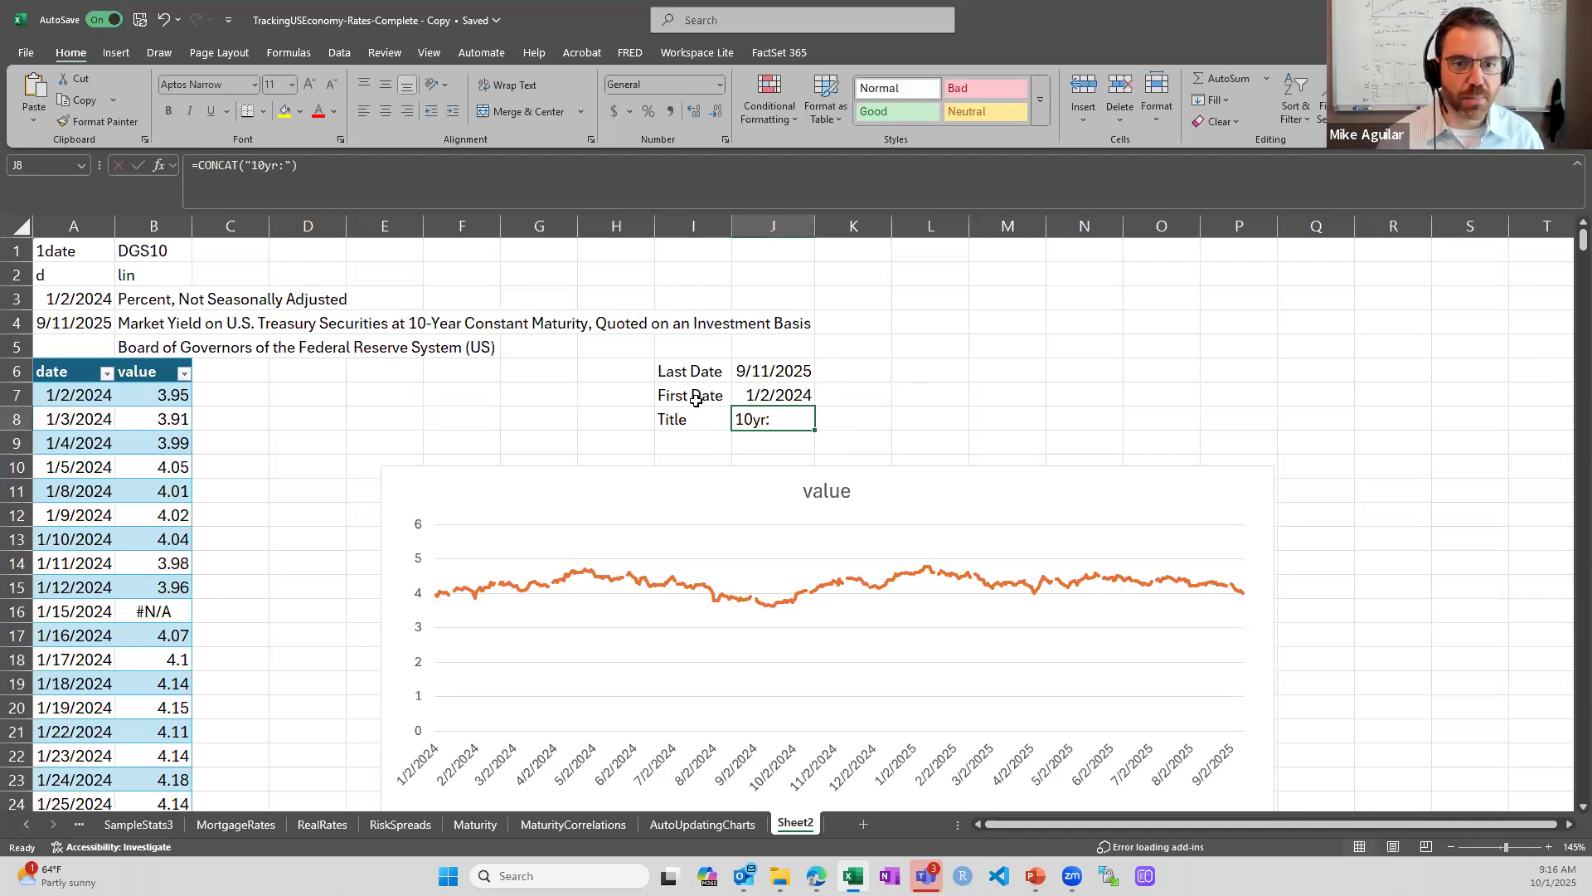
Extend the title formula in J8 with the First Date cell J7 as its second argument.
click(458, 189)
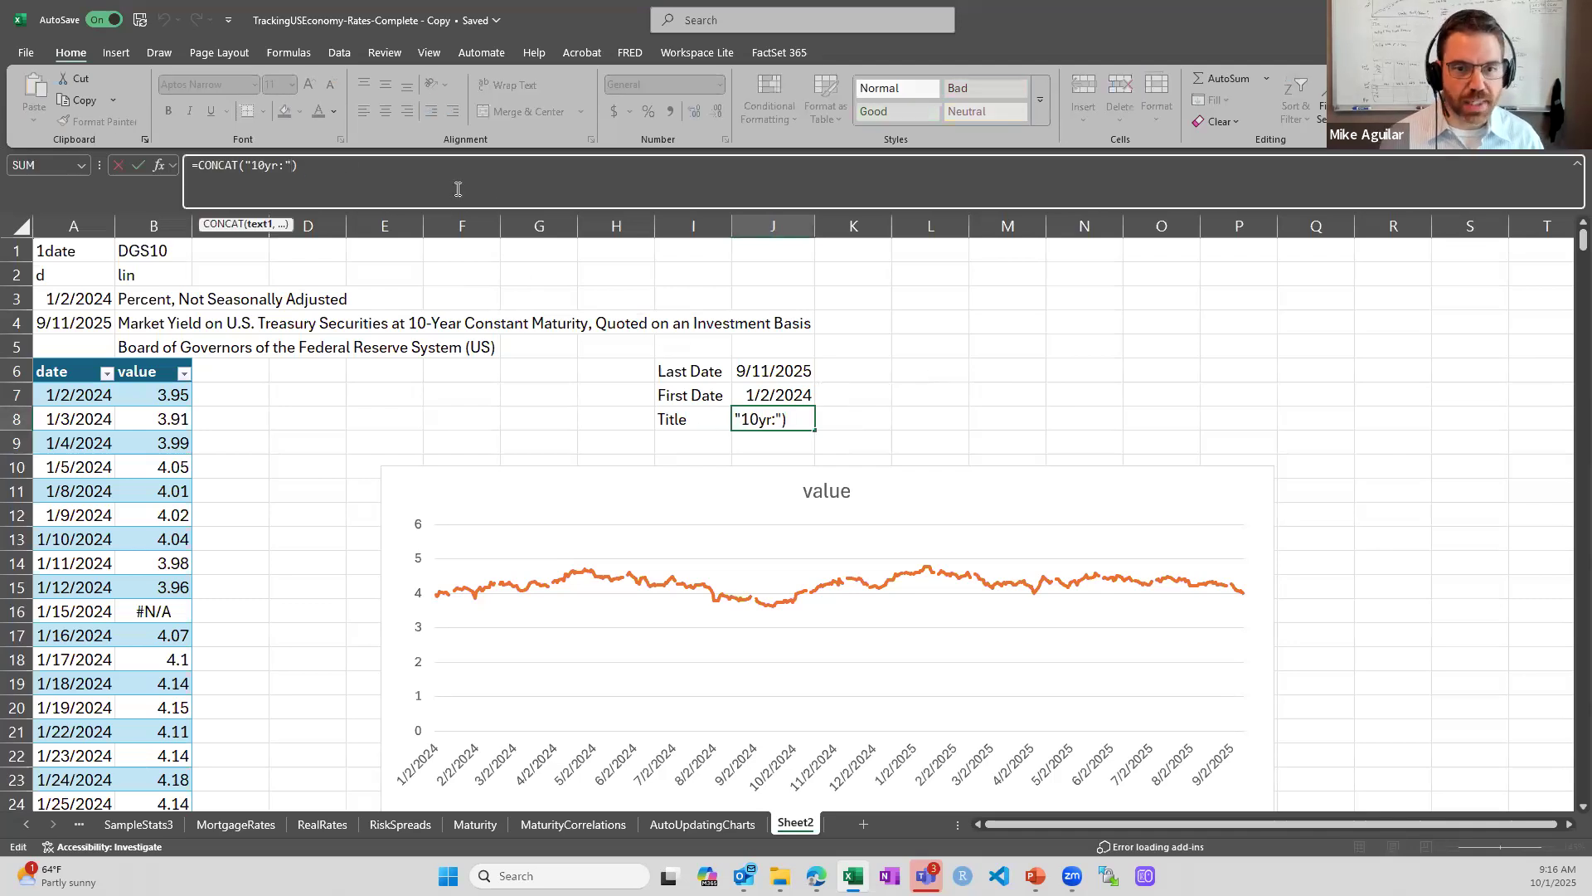
text(,)
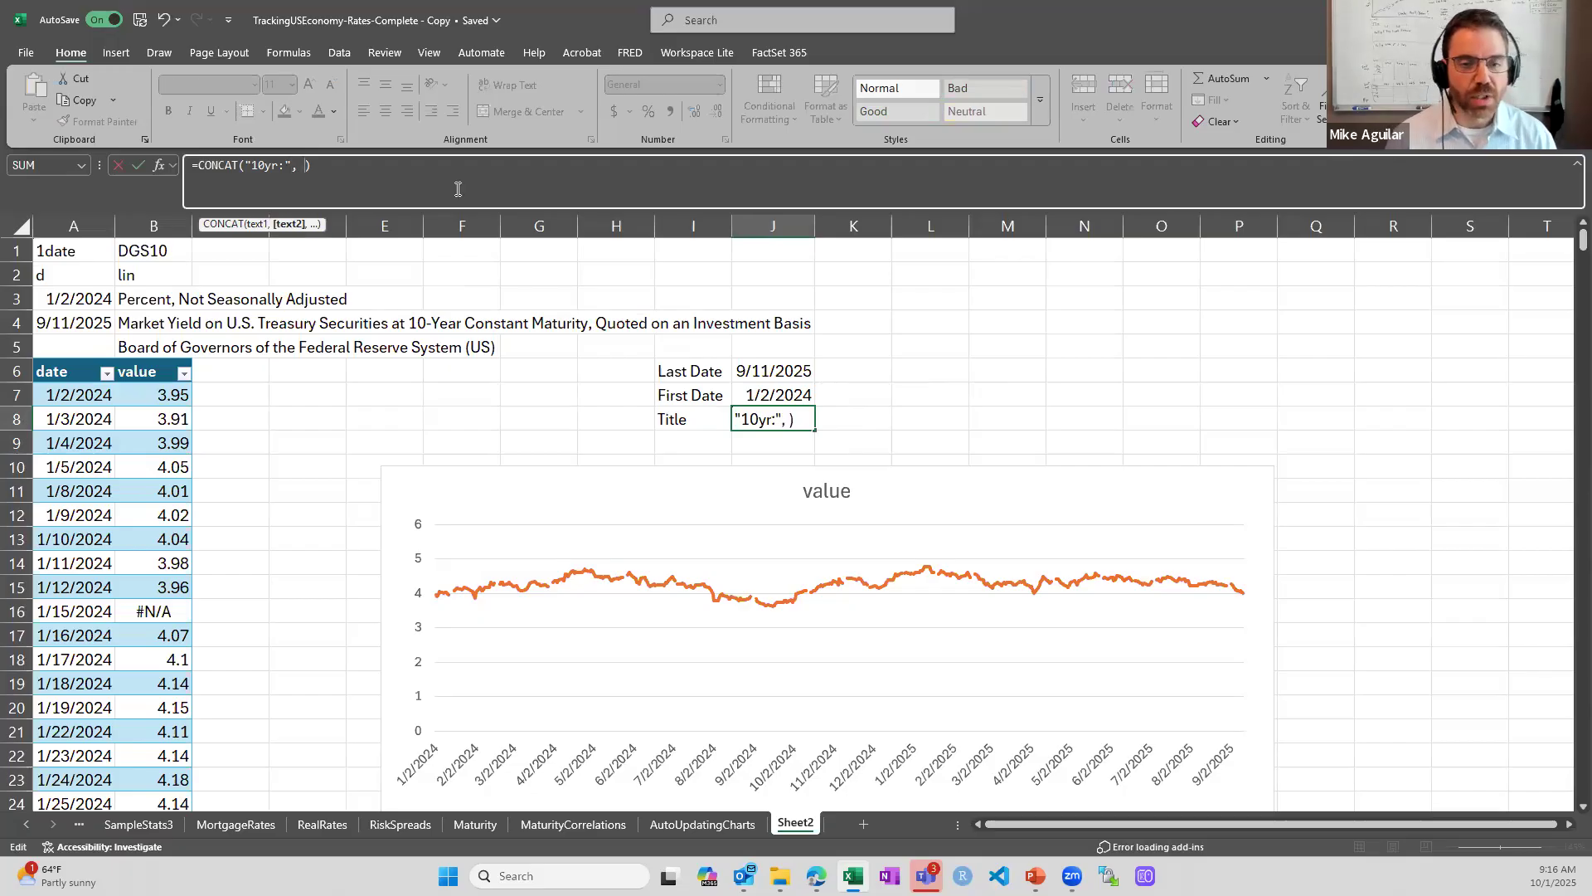
click(751, 395)
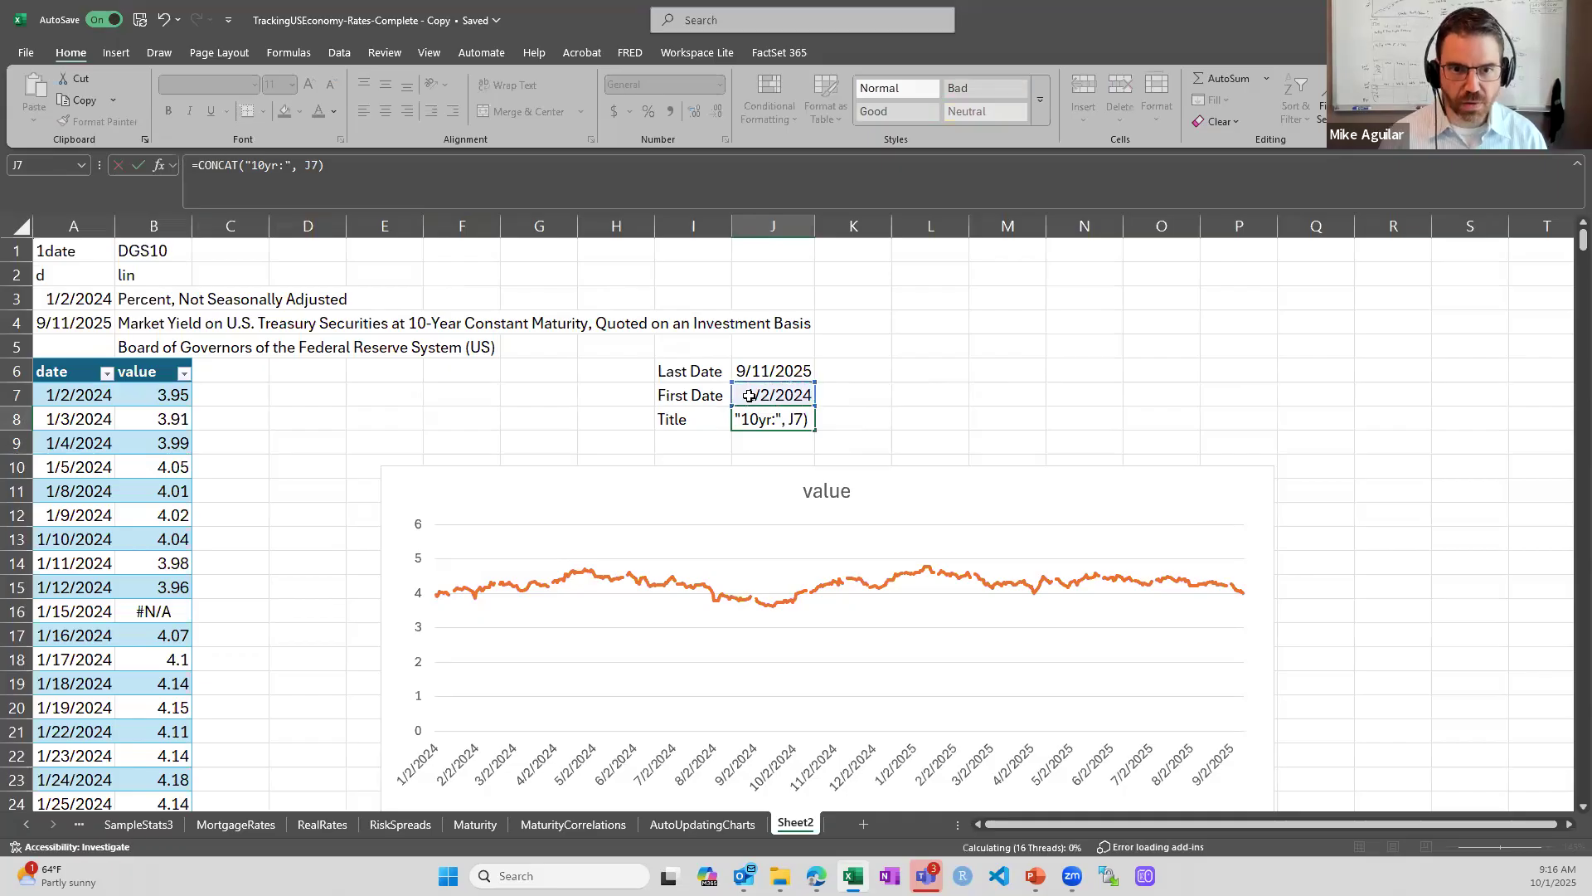
key(Return)
key(Up)
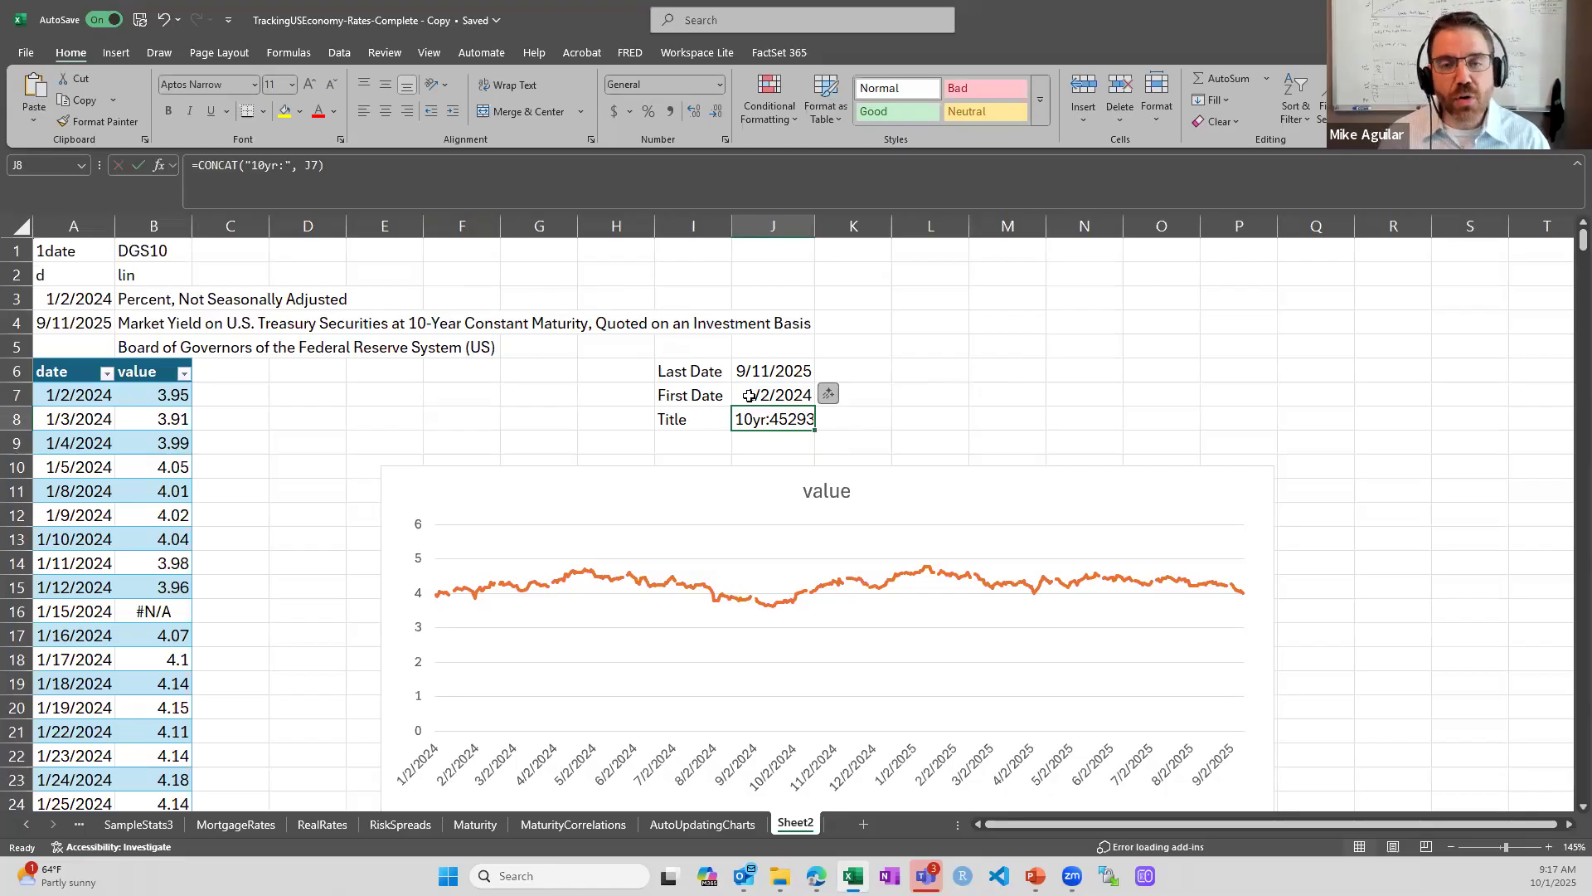
Add a space after "10yr:" in J8's formula and wrap J7 in TEXT with the format "mm/dd/yyyy".
click(749, 396)
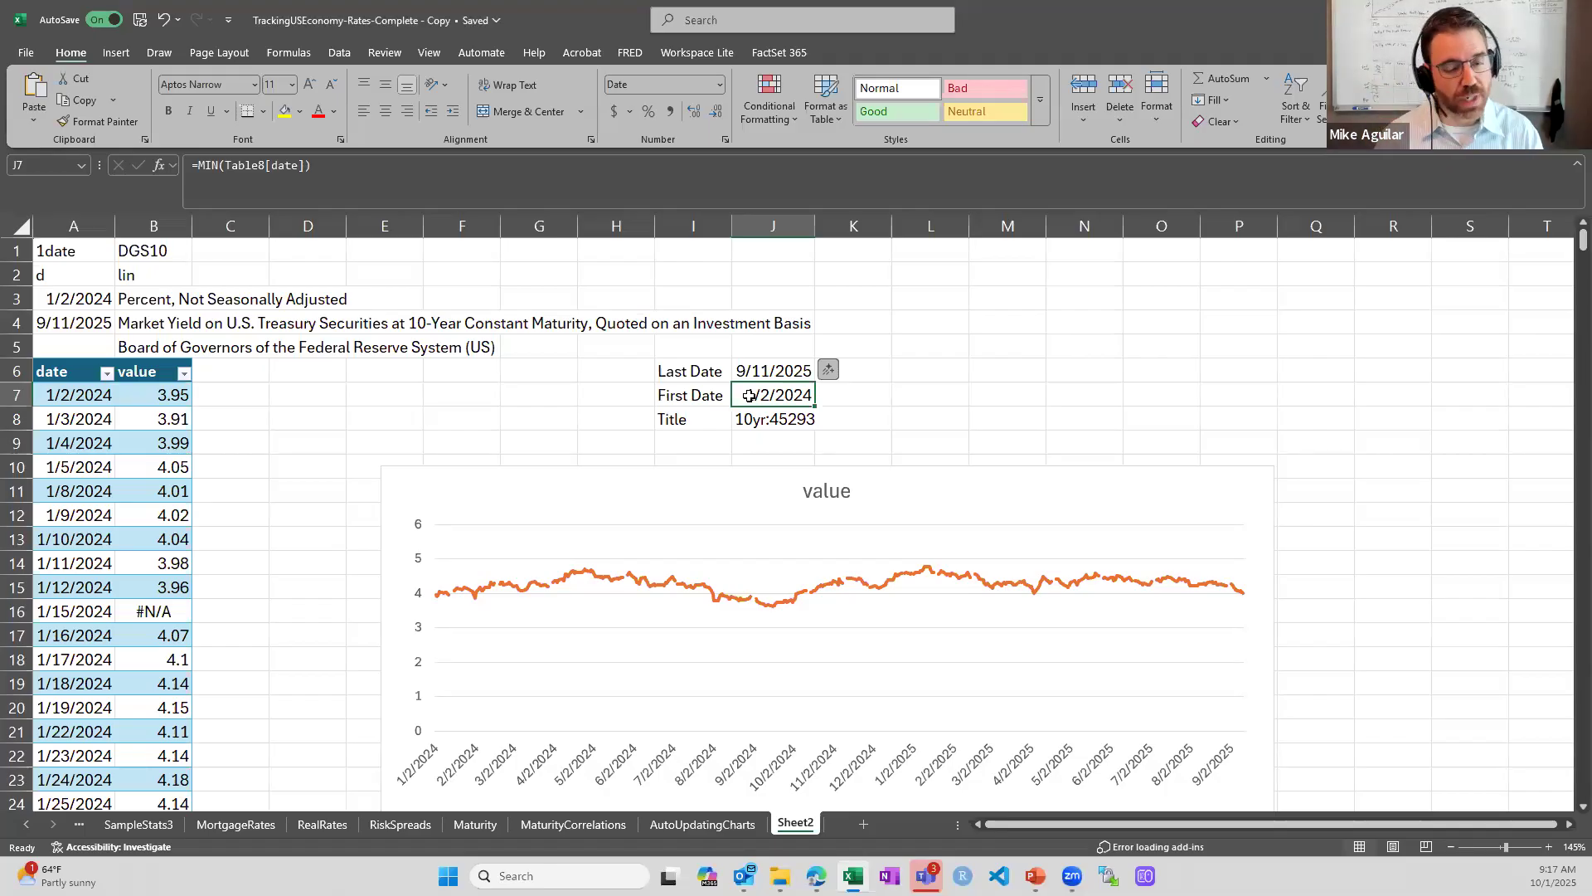
key(Down)
click(286, 166)
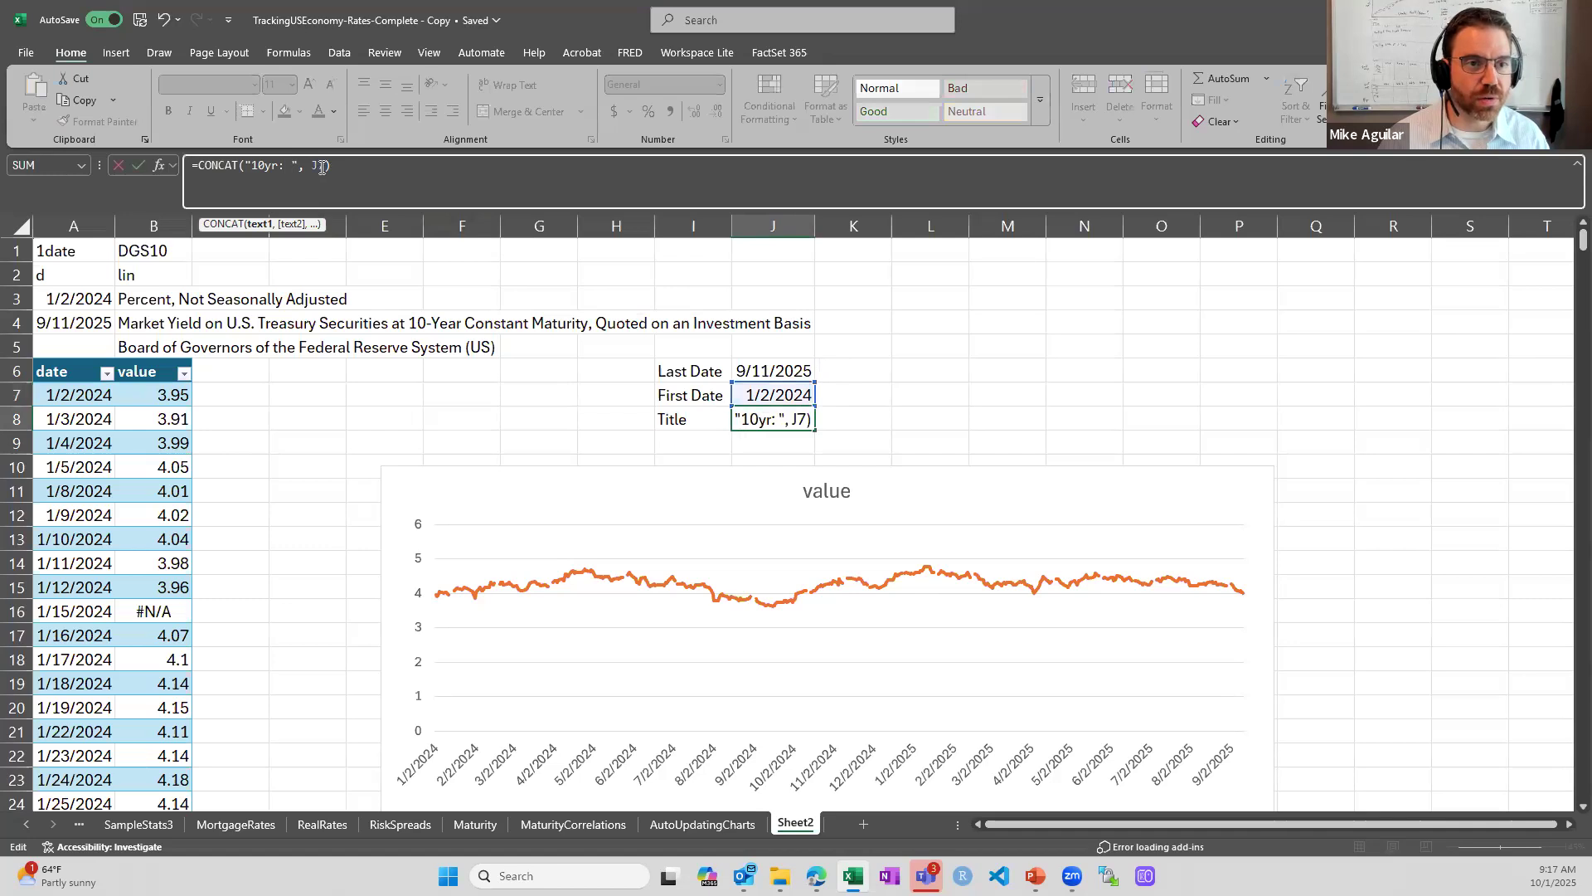
text(text(J7)
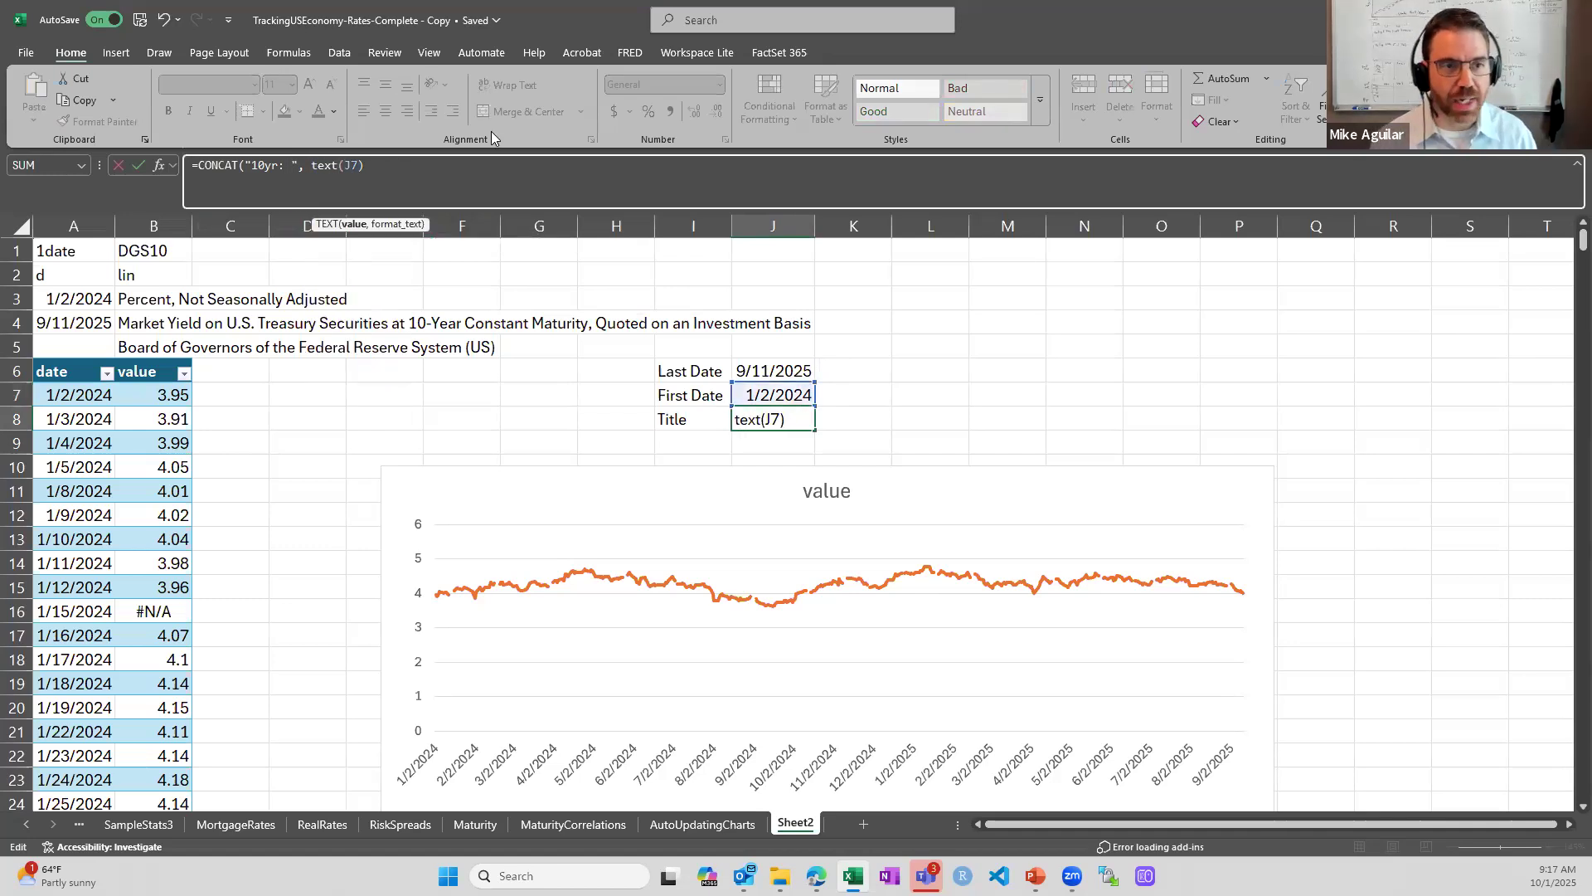
text(,")
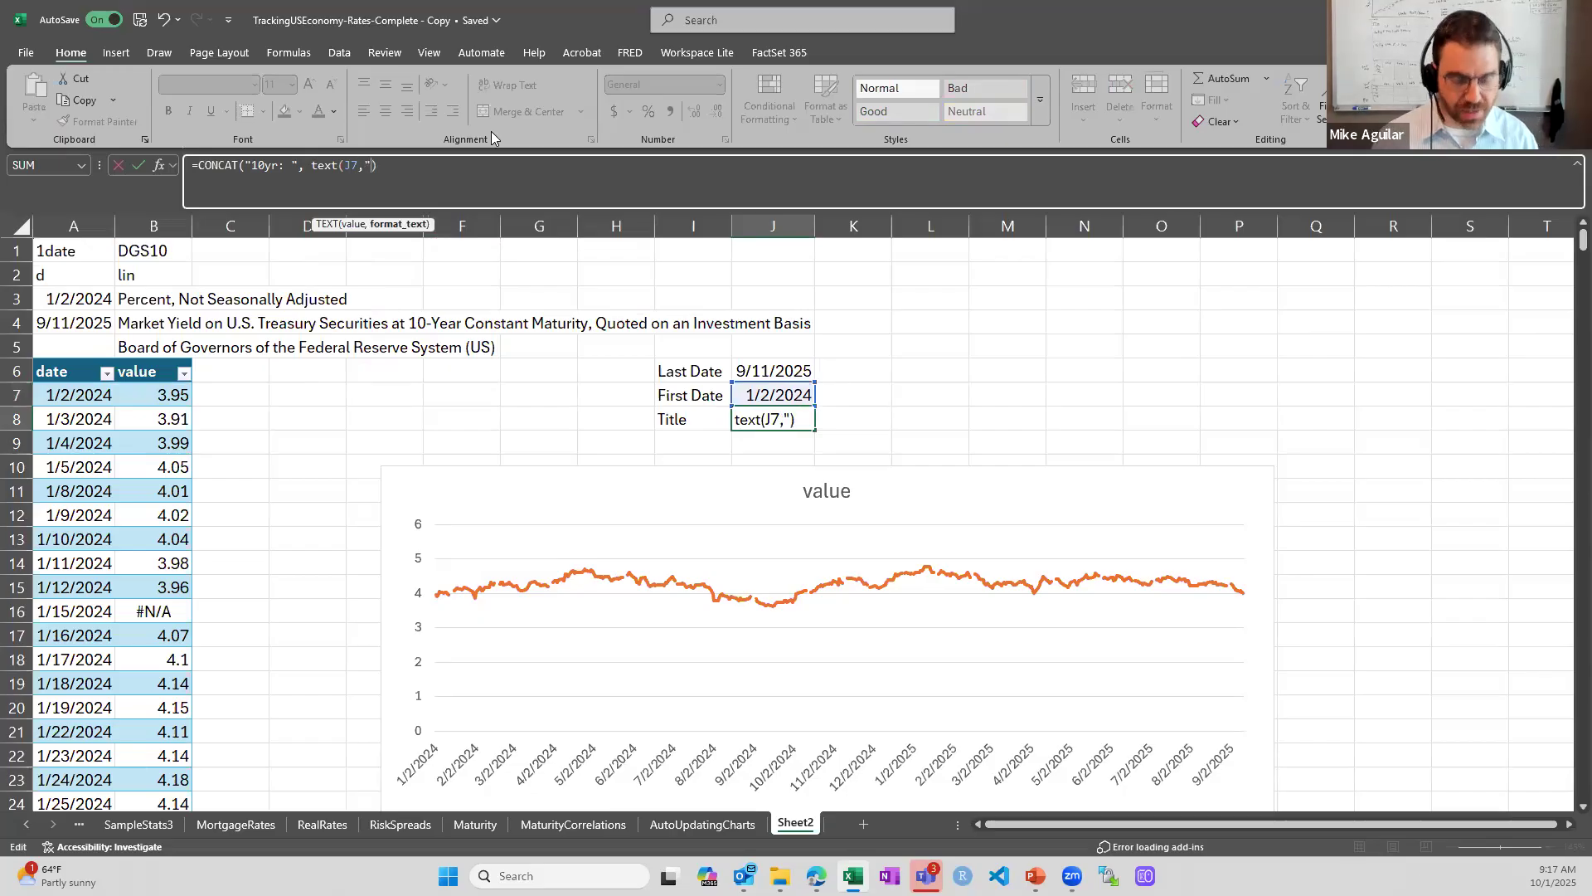
text(mm/dd/yyyy)
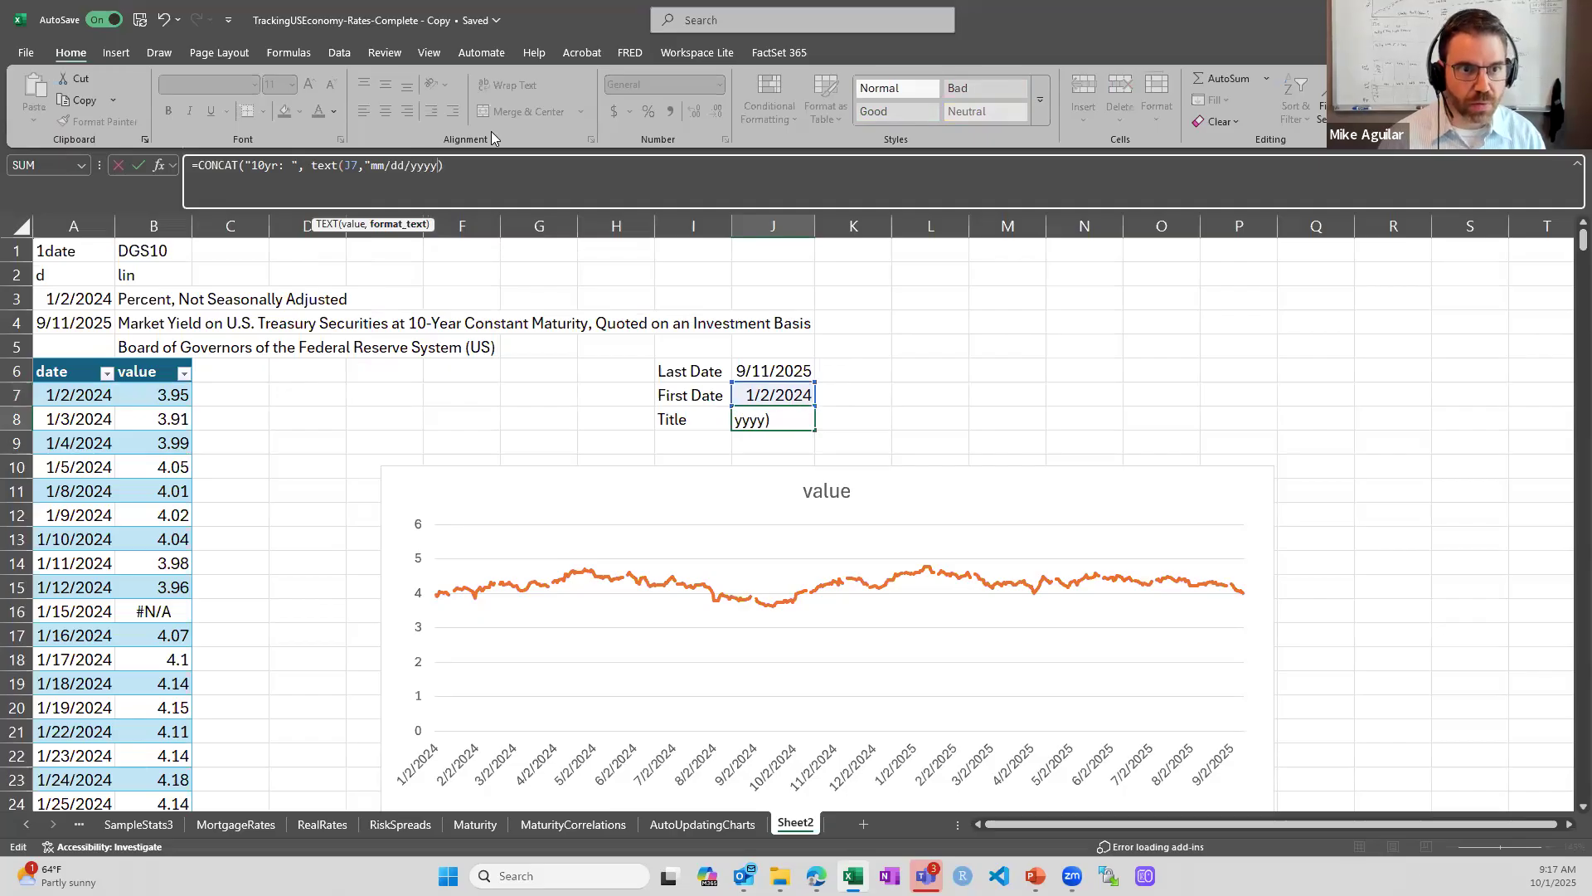
text("))
key(Return)
key(Up)
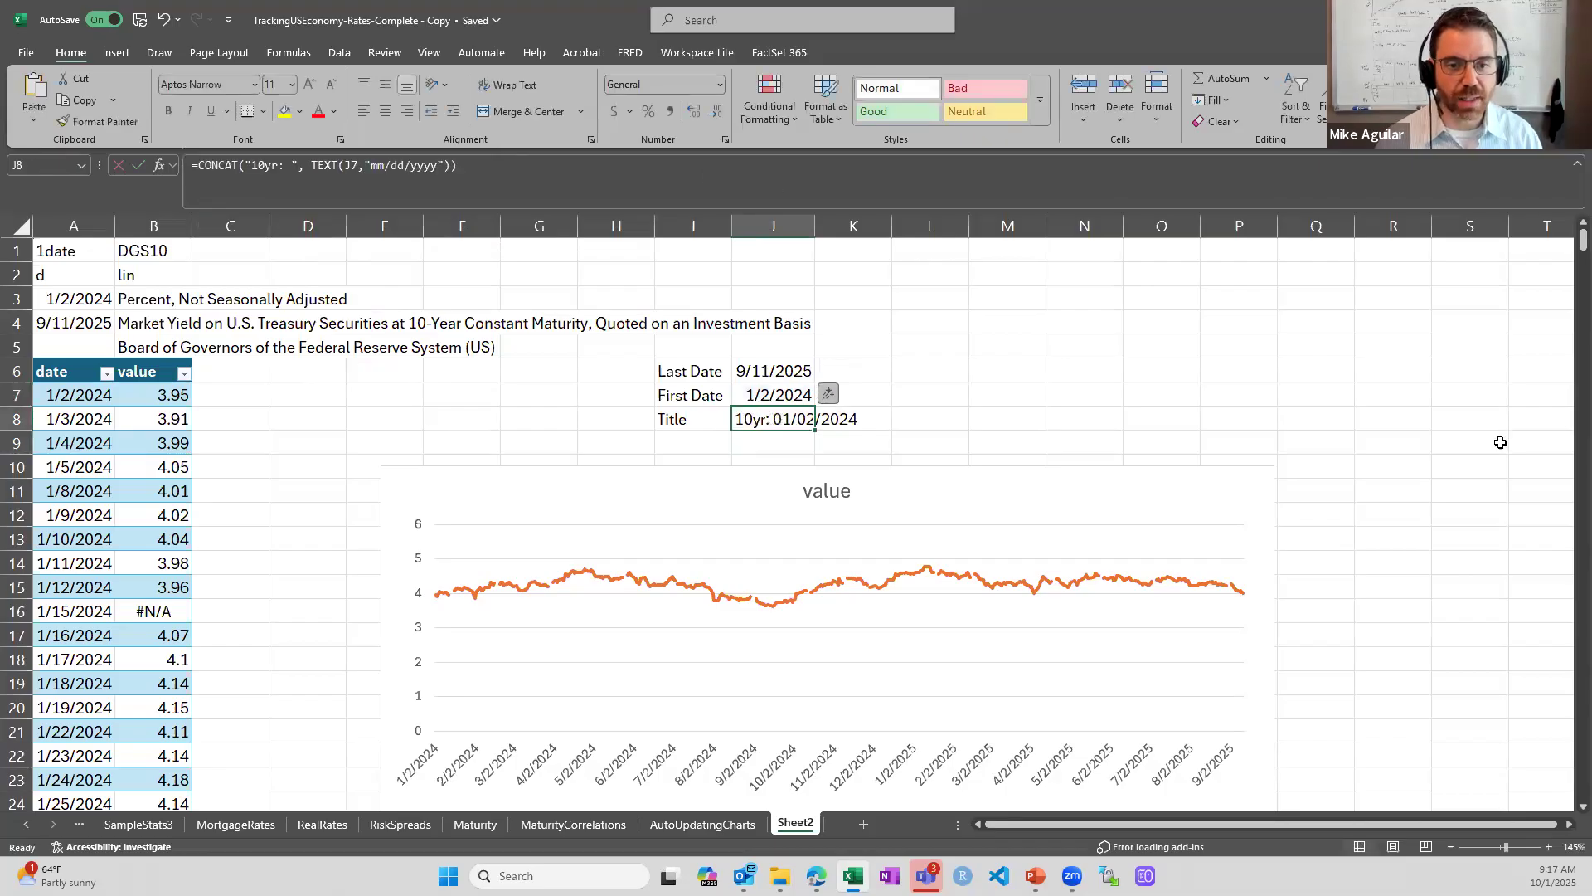
click(1231, 410)
click(1056, 397)
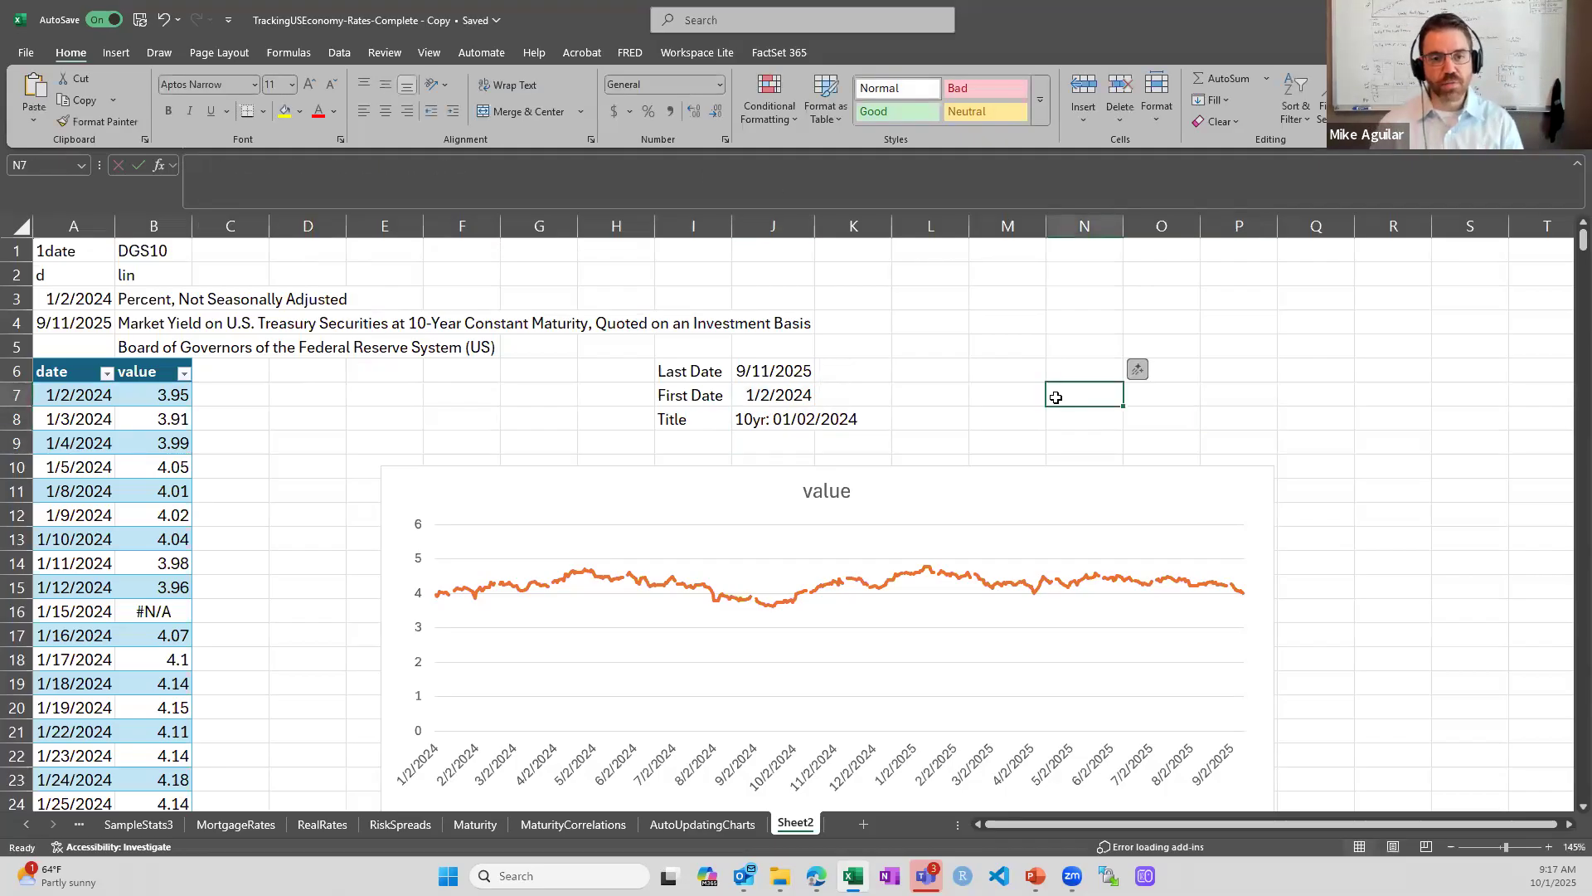
Append the text " to " after the formatted first date in J8's CONCAT formula.
click(745, 419)
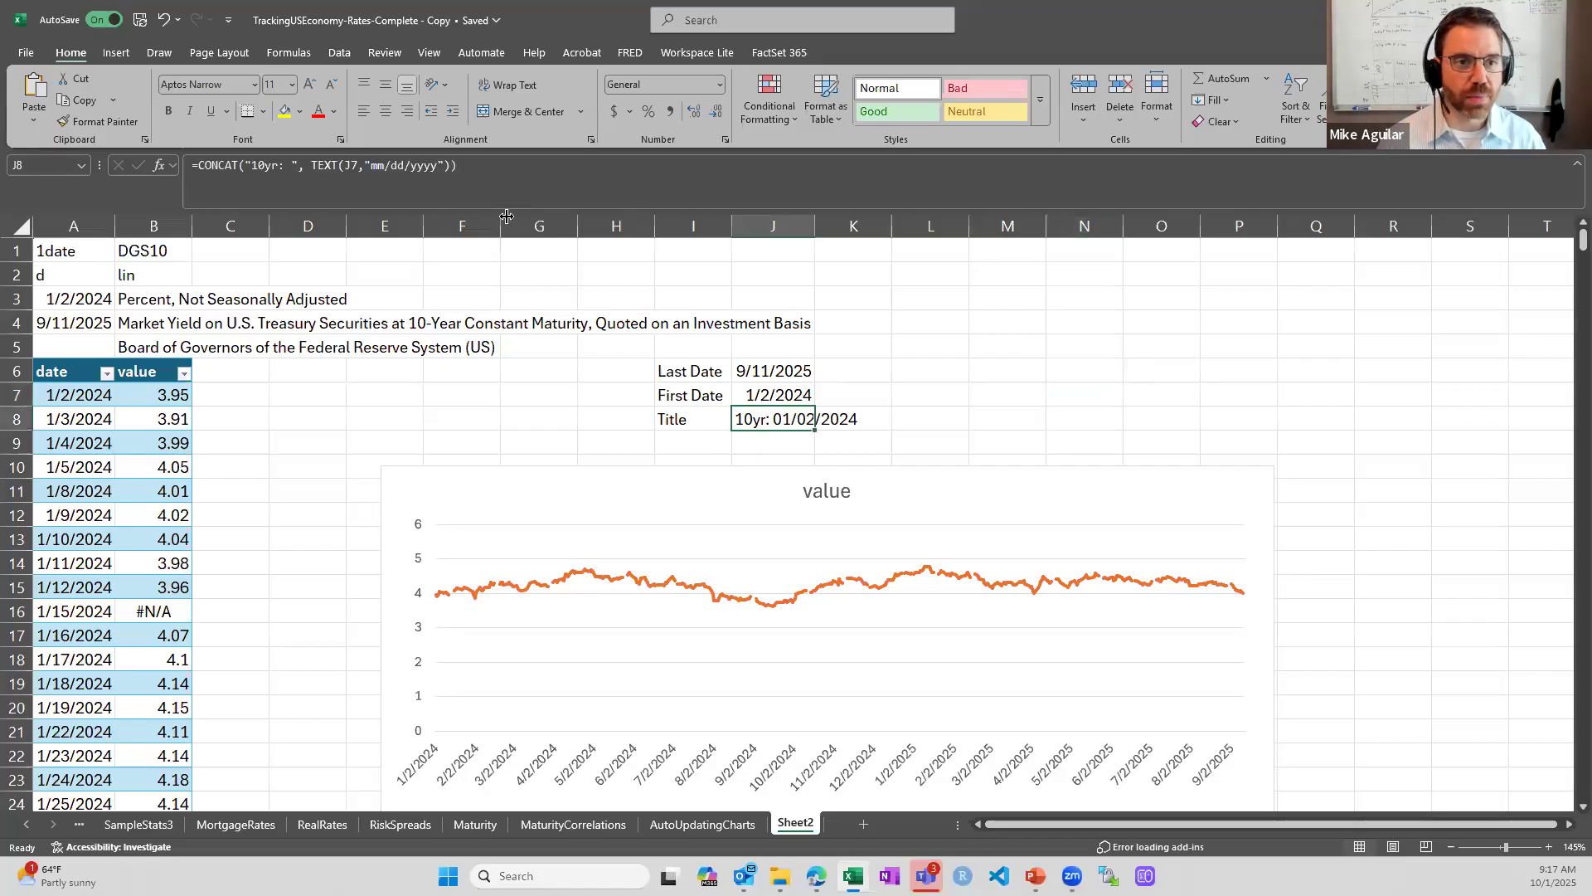
click(455, 168)
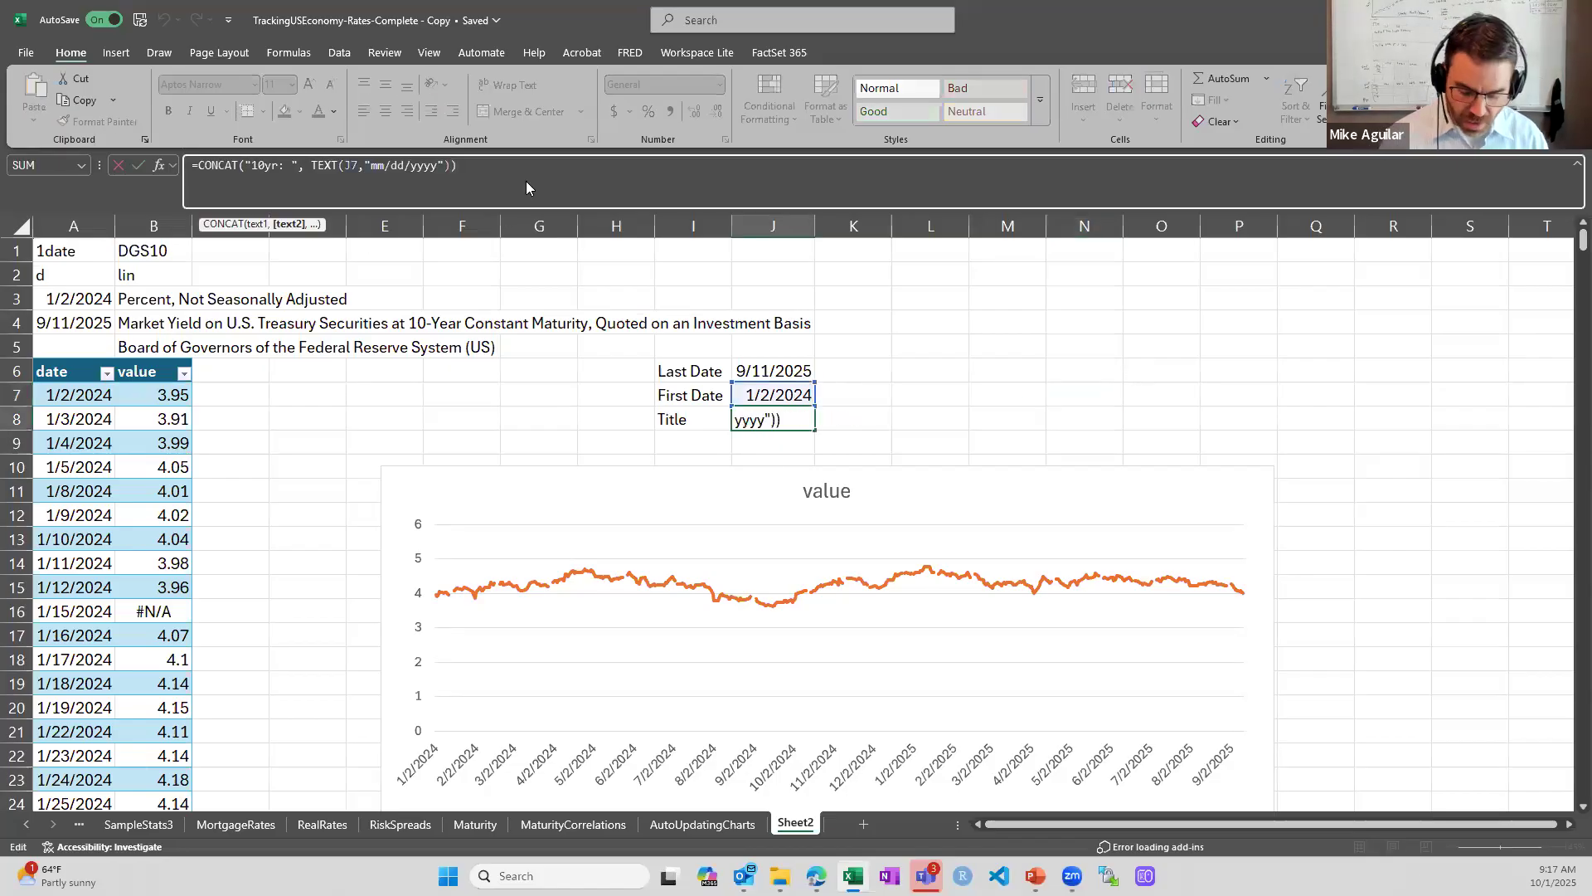
text(," to ")
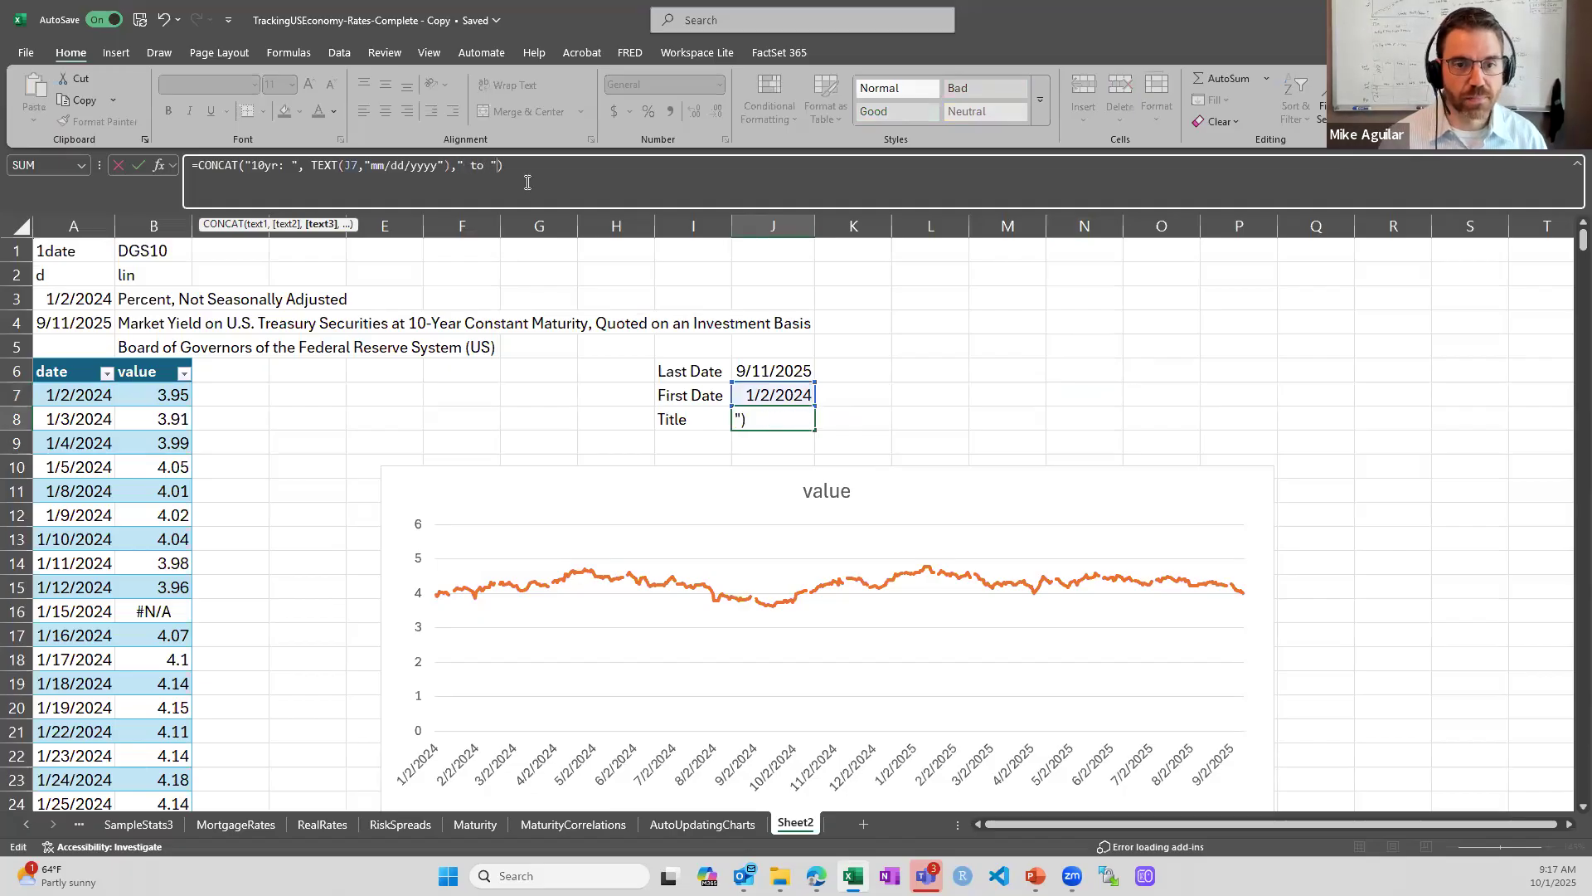
key(ctrl+Return)
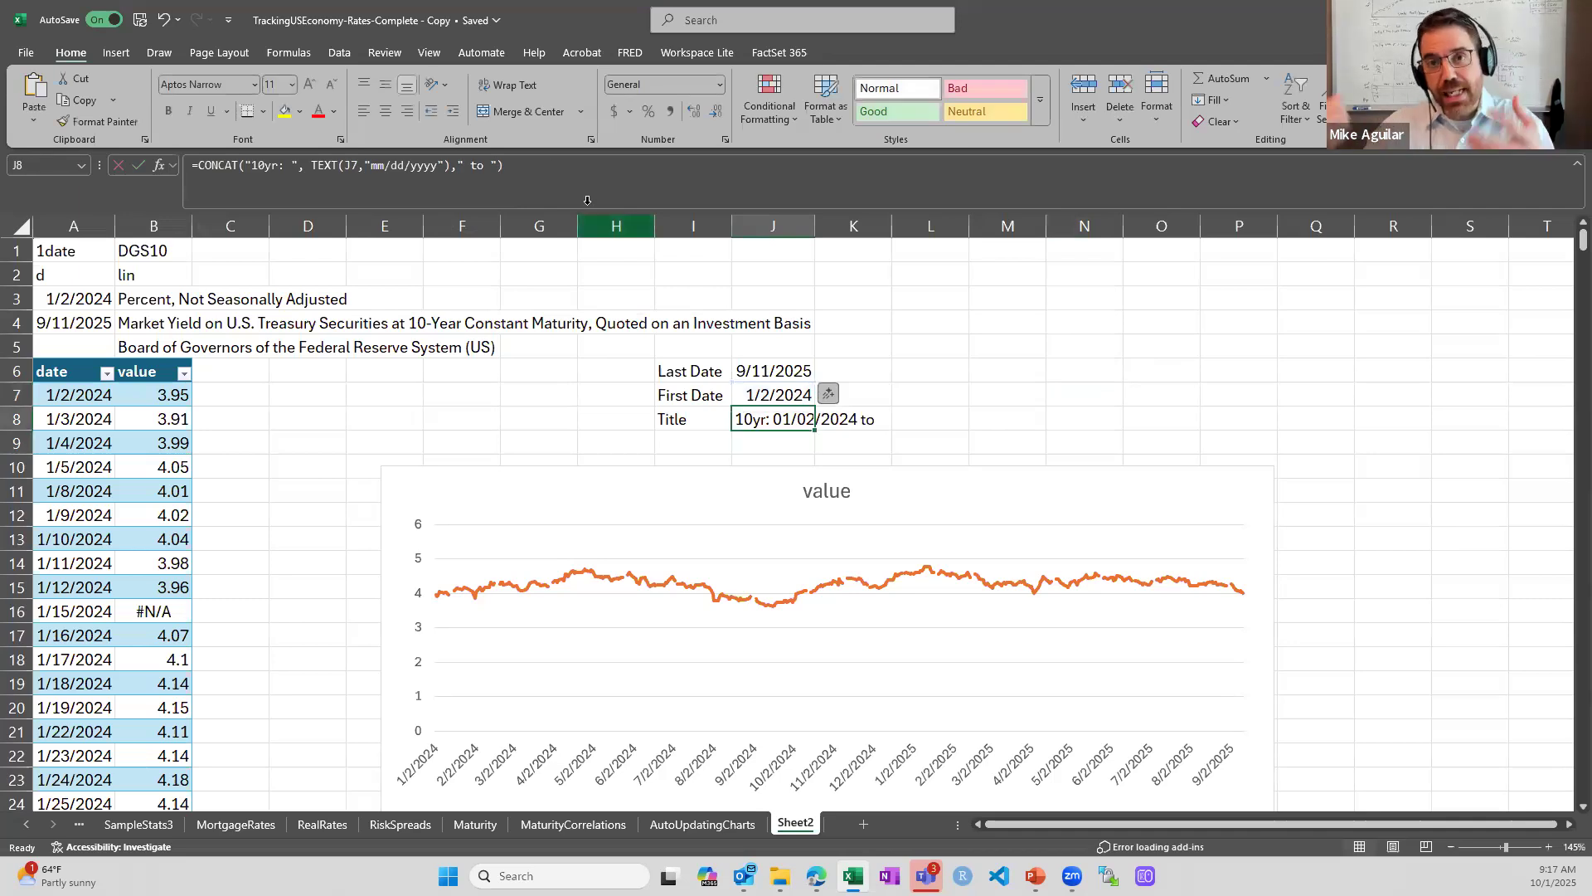
Append the Last Date cell J6 as the final argument of J8's CONCAT formula.
click(498, 166)
text(,)
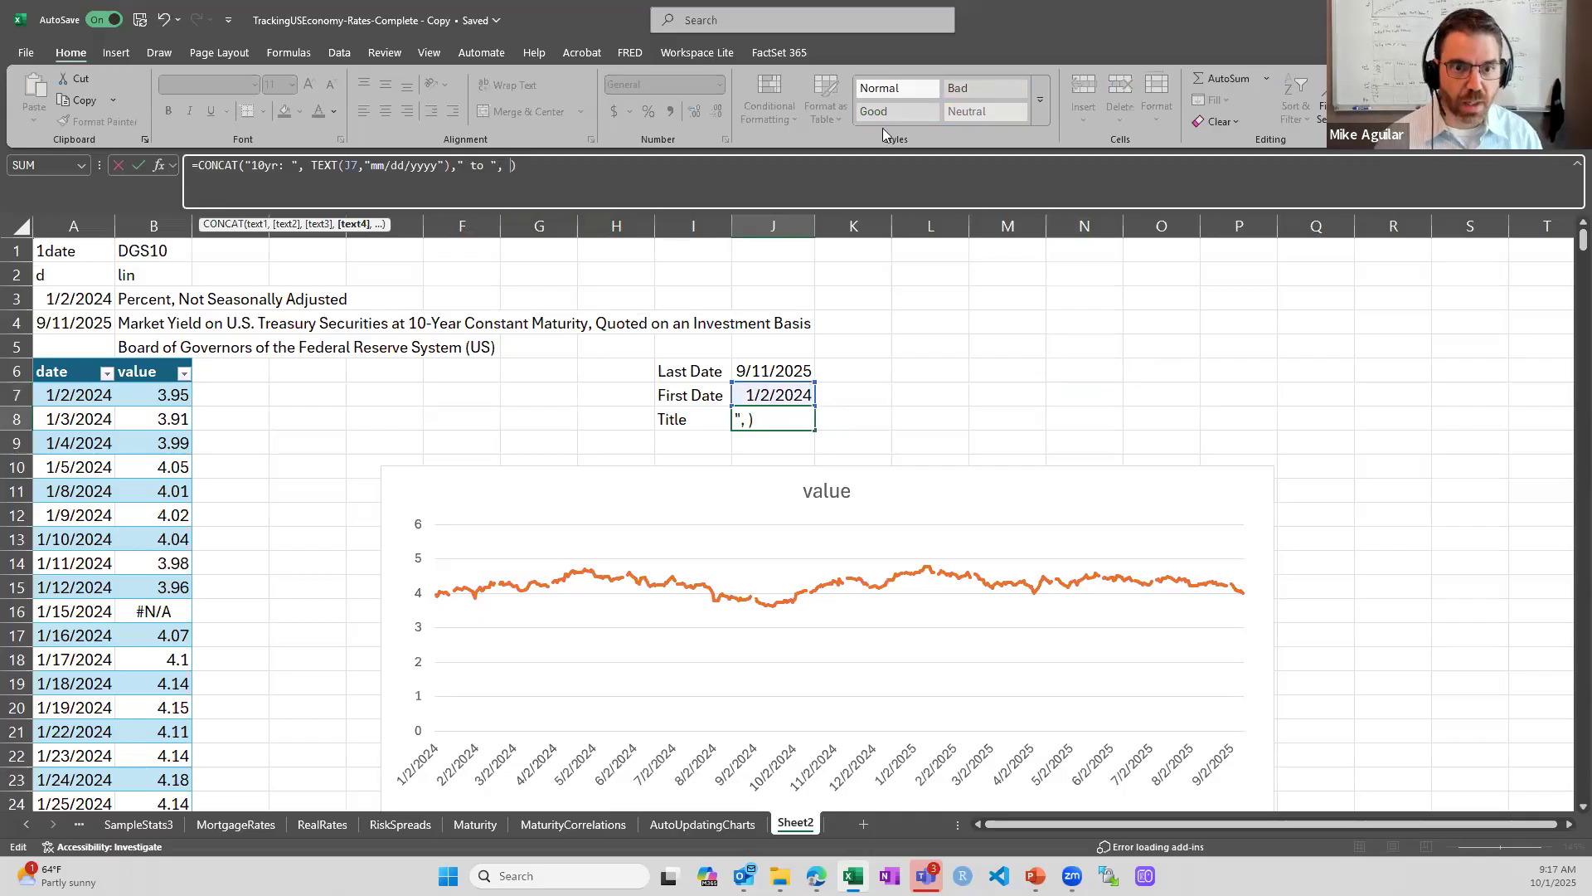
click(782, 373)
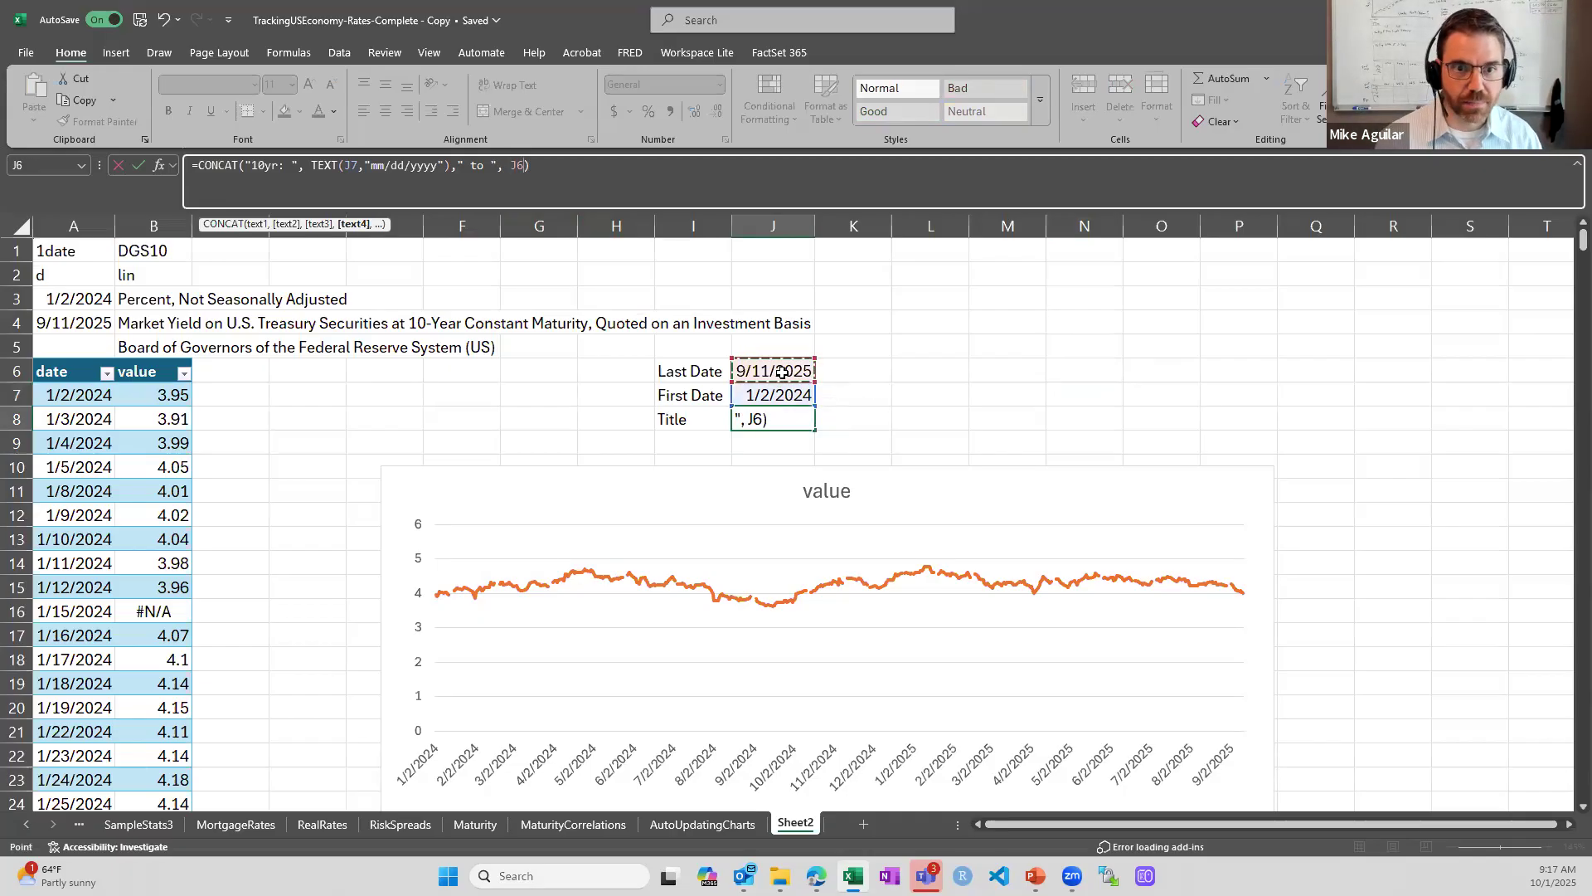
key(ctrl+Return)
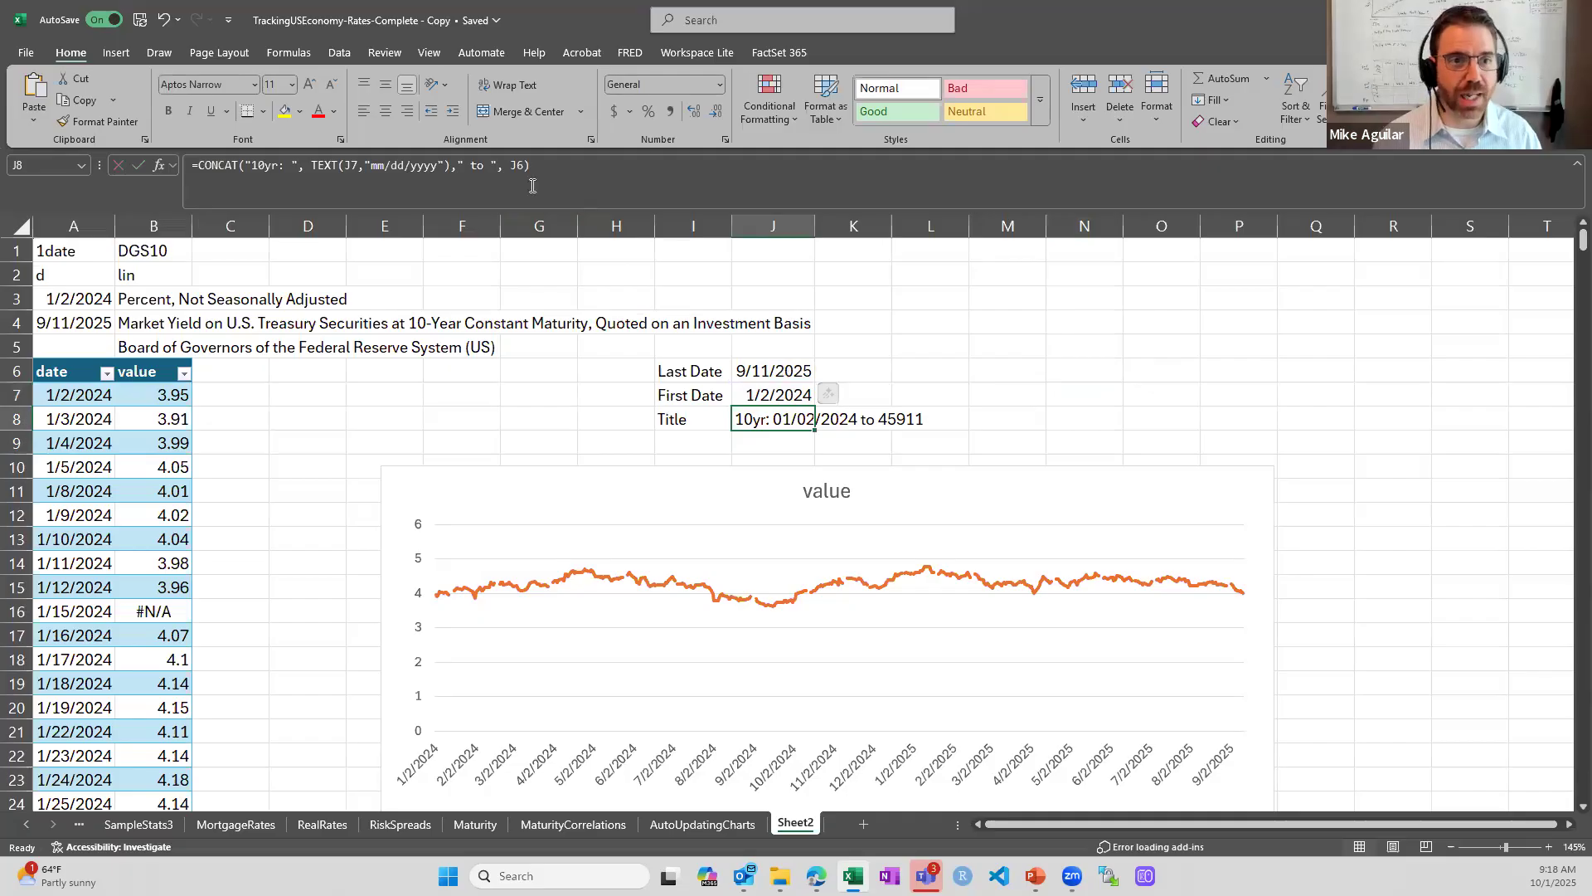
Wrap J6 in TEXT with the format "mm/dd/yyyy" in the title formula and accept the suggested formula correction.
click(509, 166)
text(text(J6)
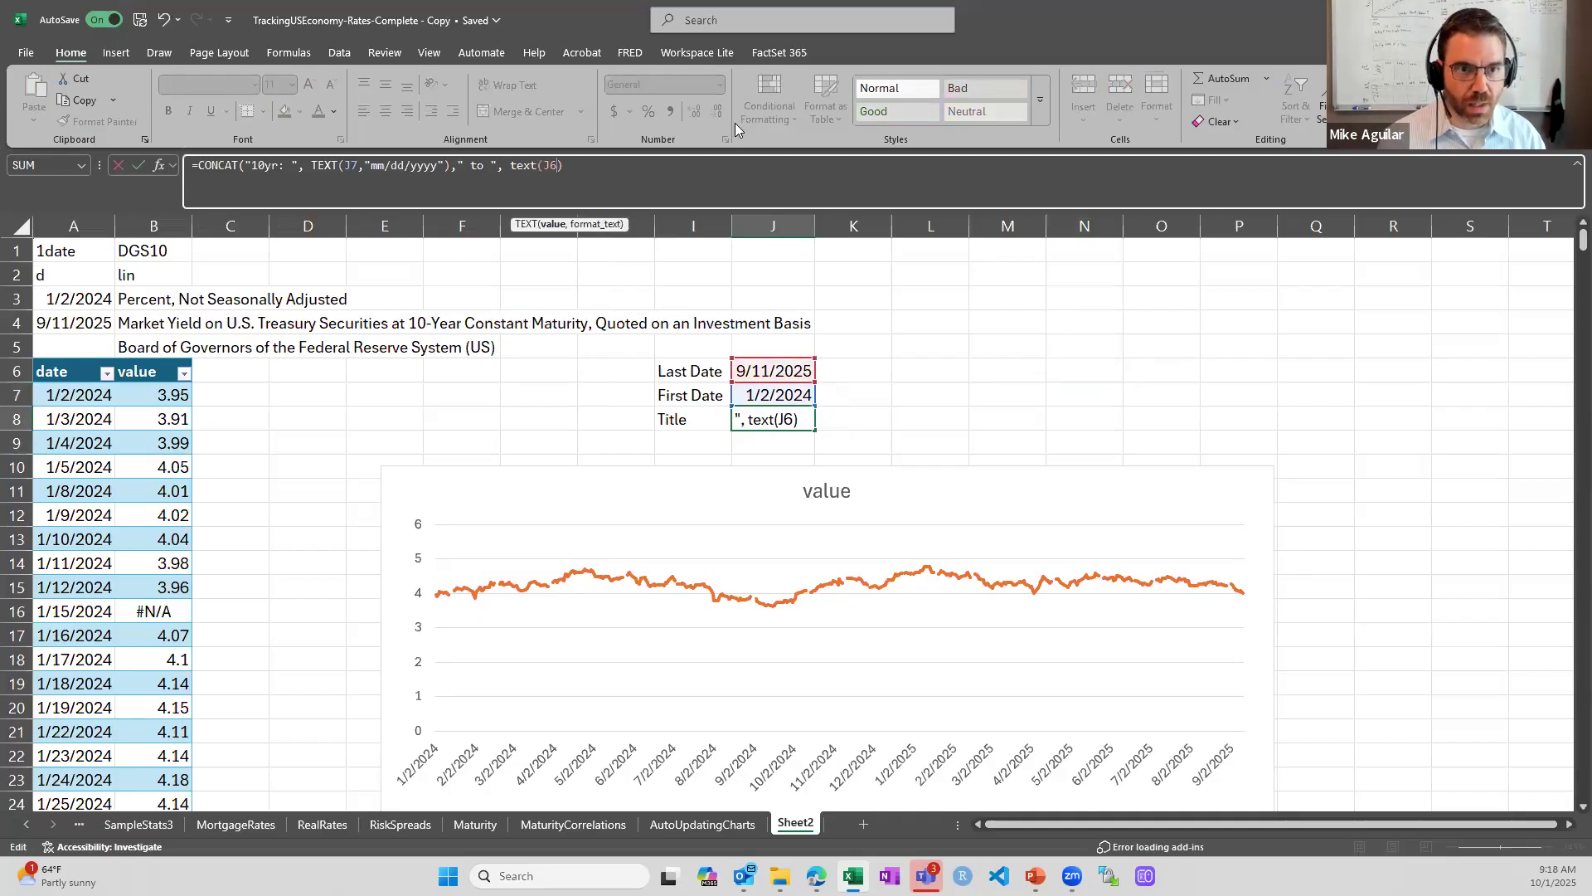
text(,"mm/dd)
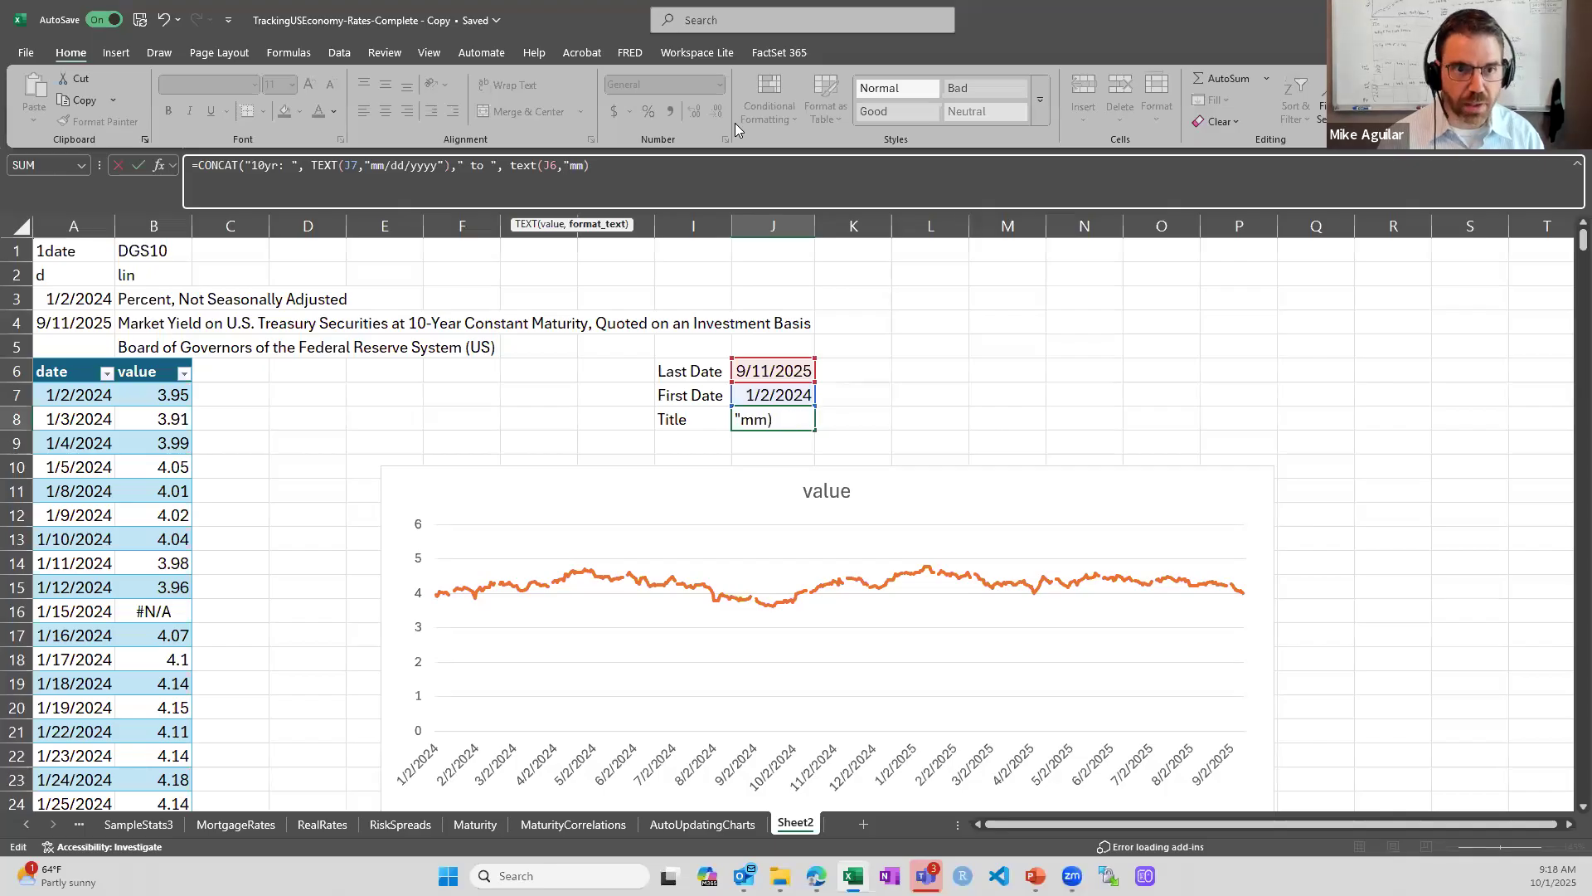
text(/yyyy)
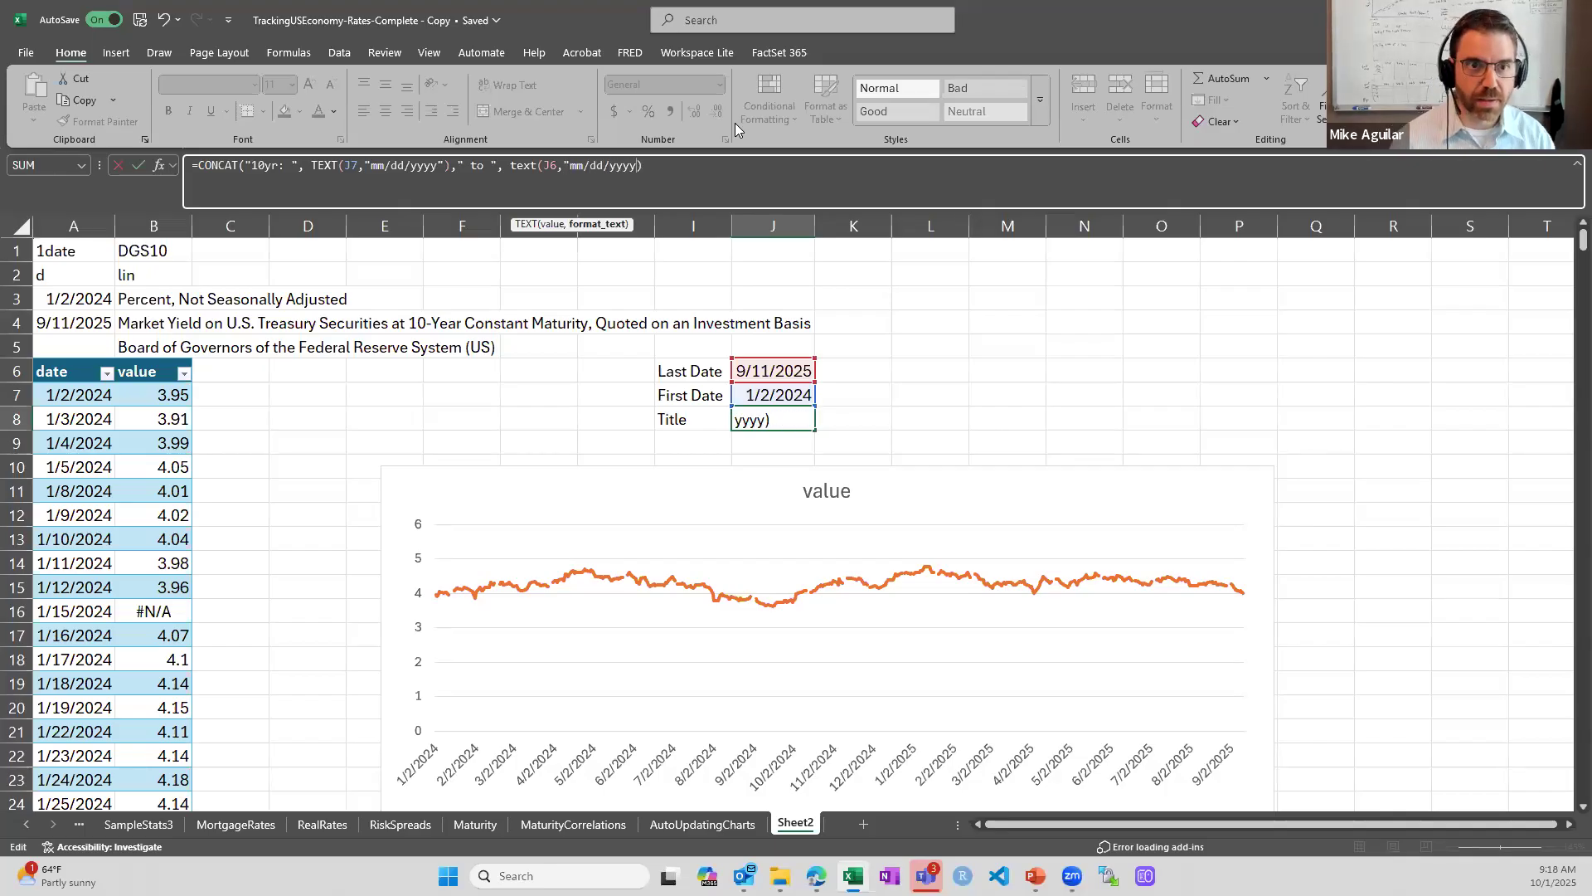
text("))
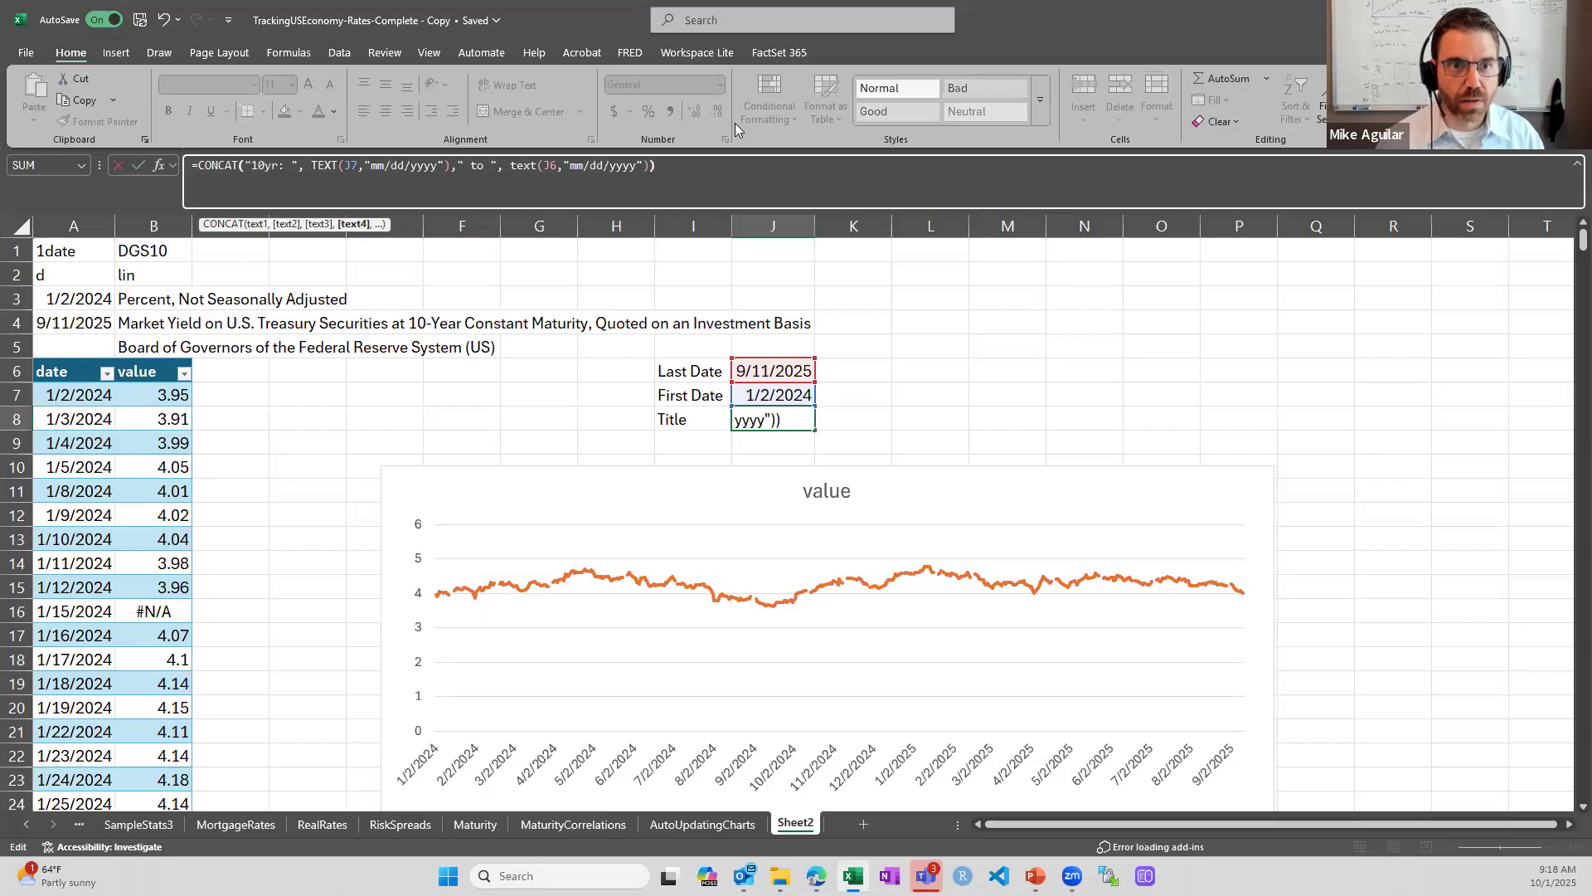
key(Return)
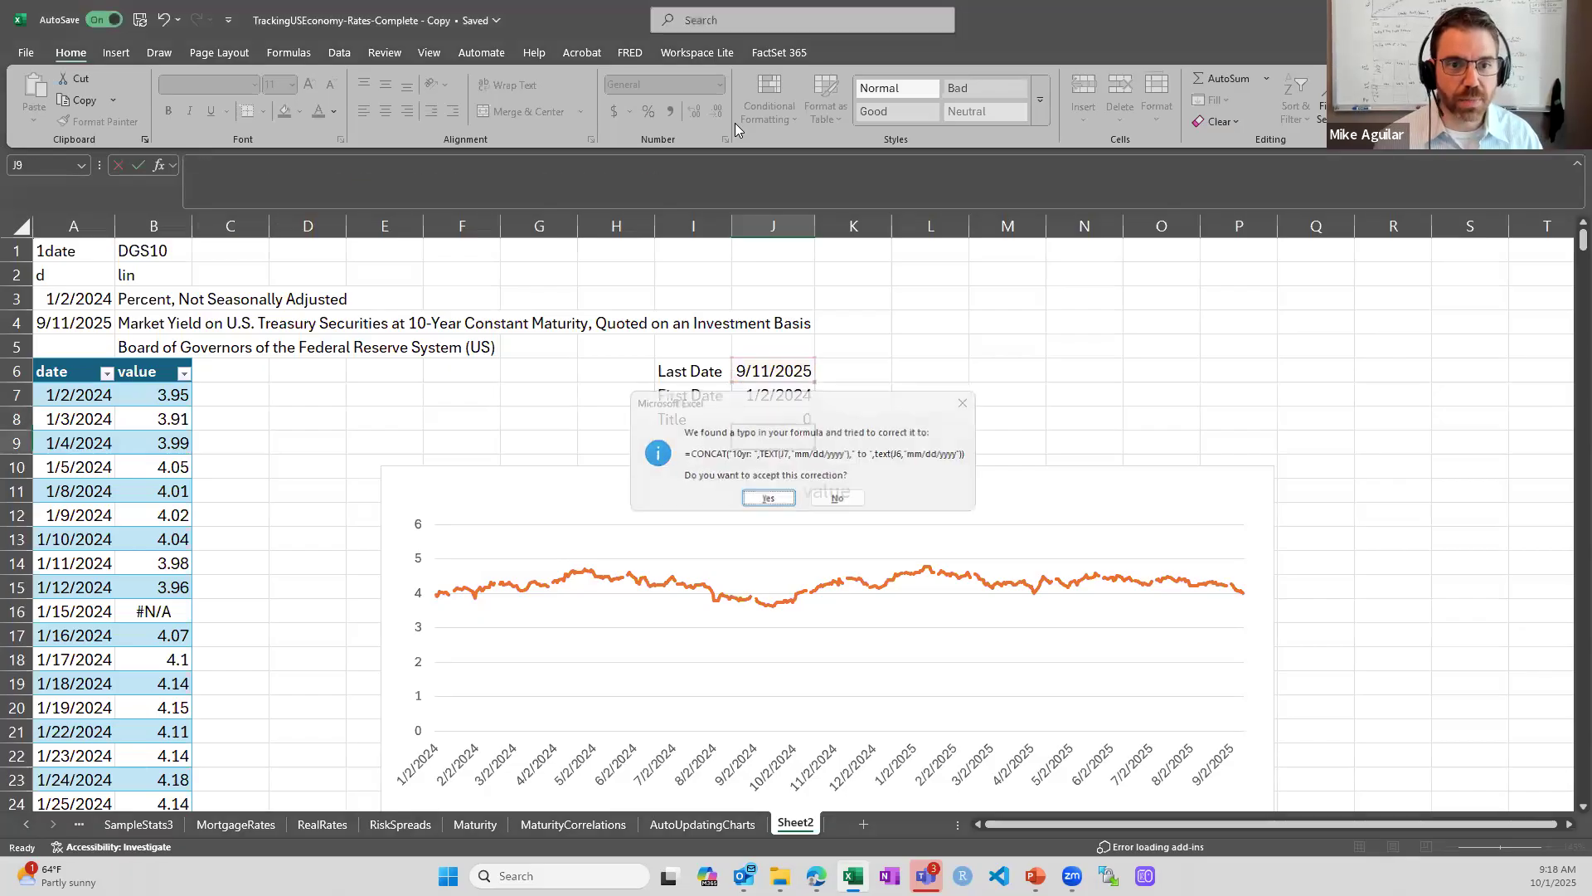
key(Return)
key(Up)
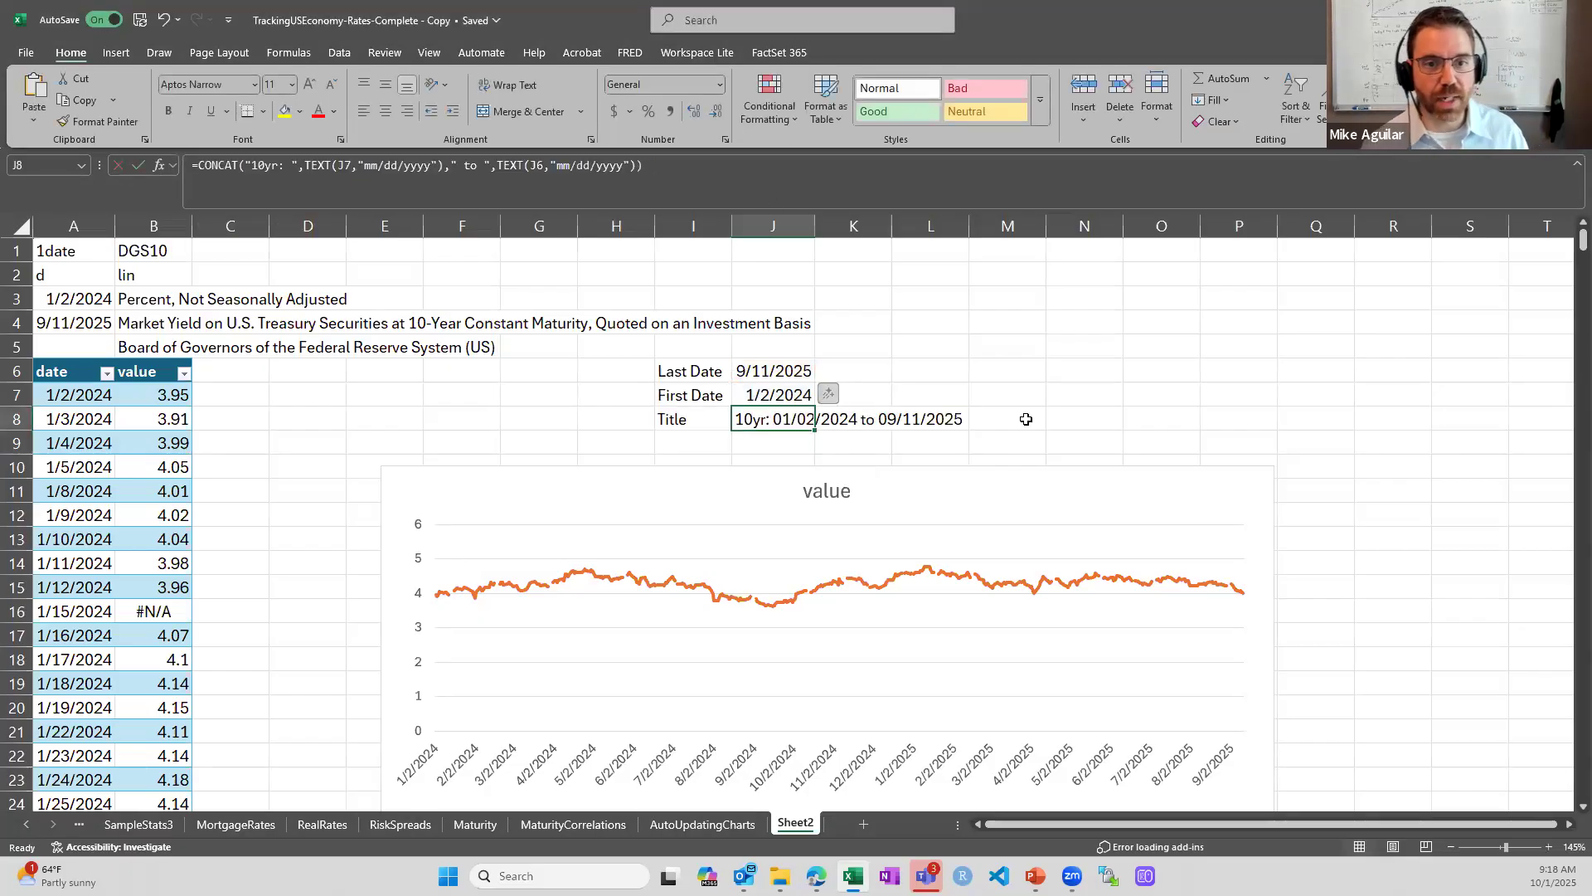
click(1173, 408)
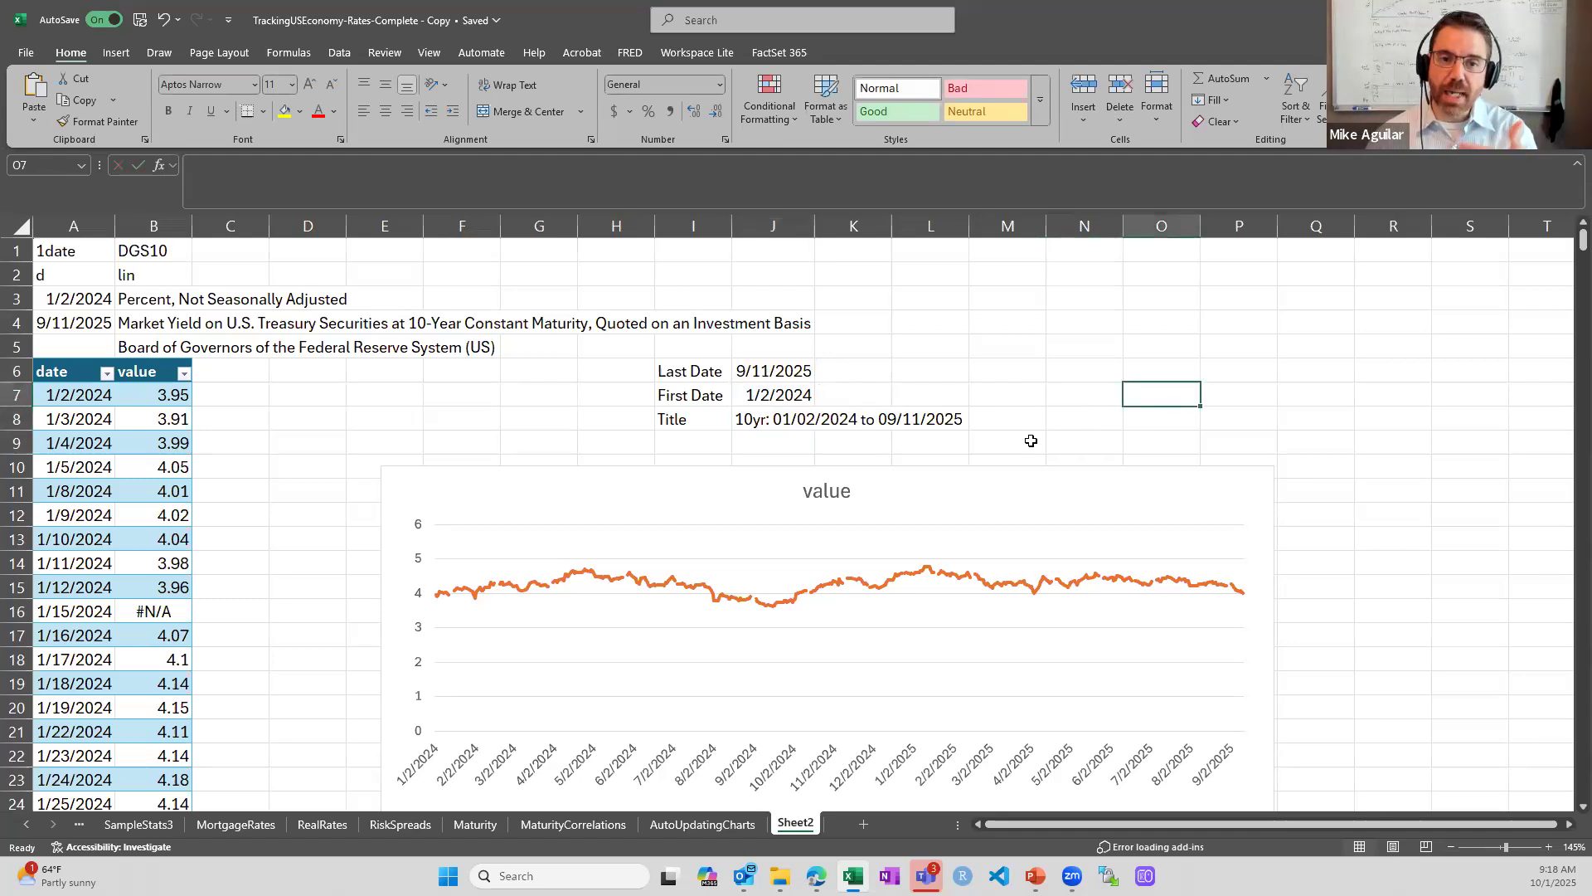
Link the line chart's title to the Title formula cell with =Sheet2!$J$8.
click(844, 494)
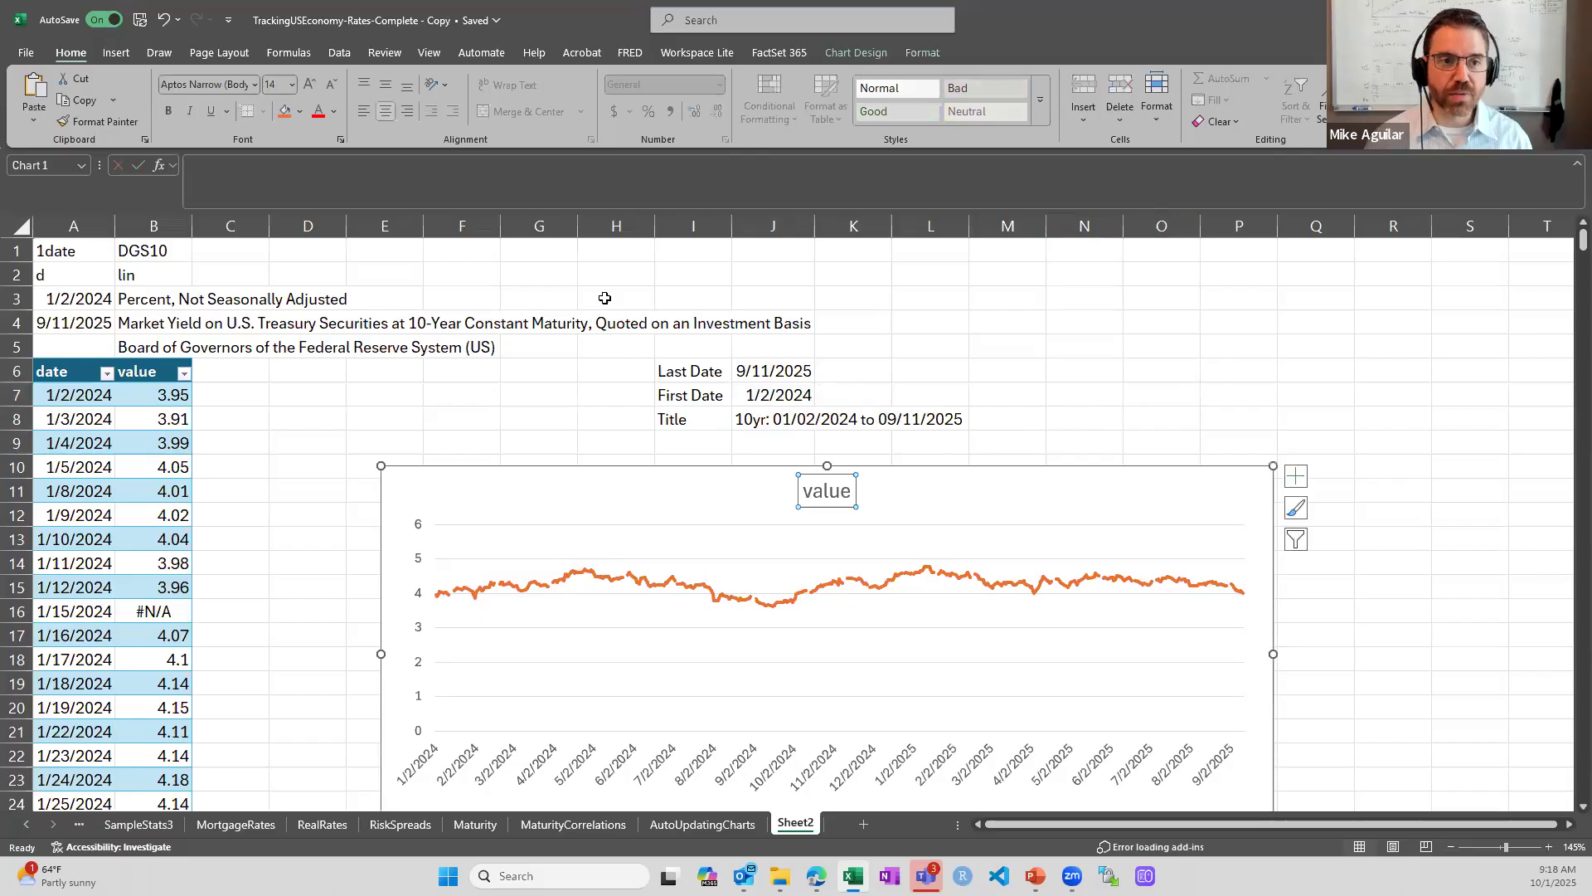
click(482, 188)
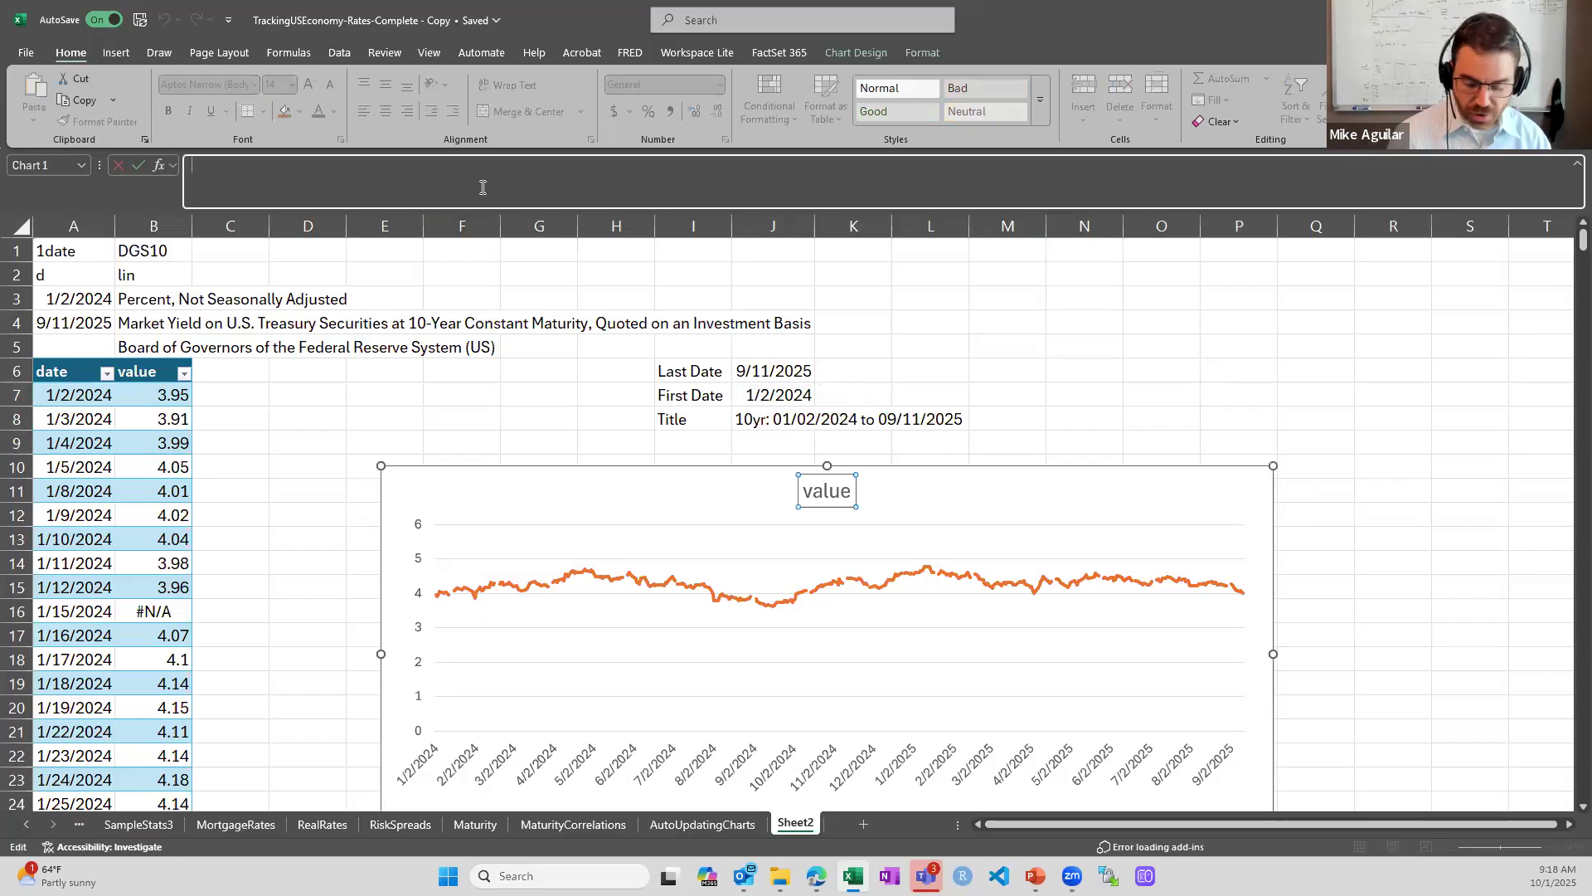
text(=)
click(768, 423)
key(Return)
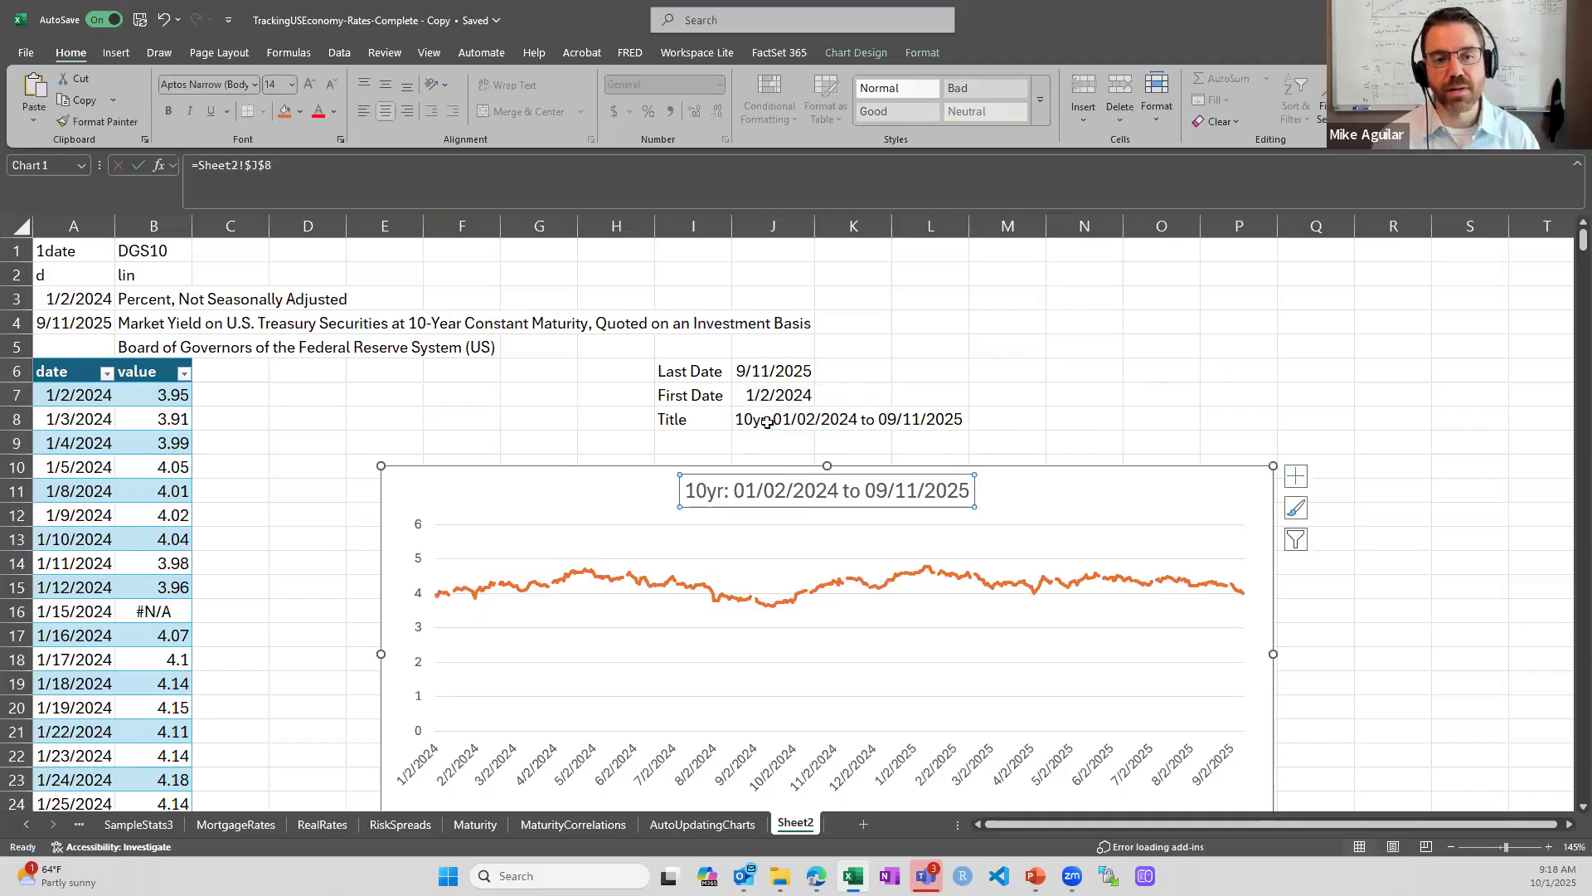
click(767, 423)
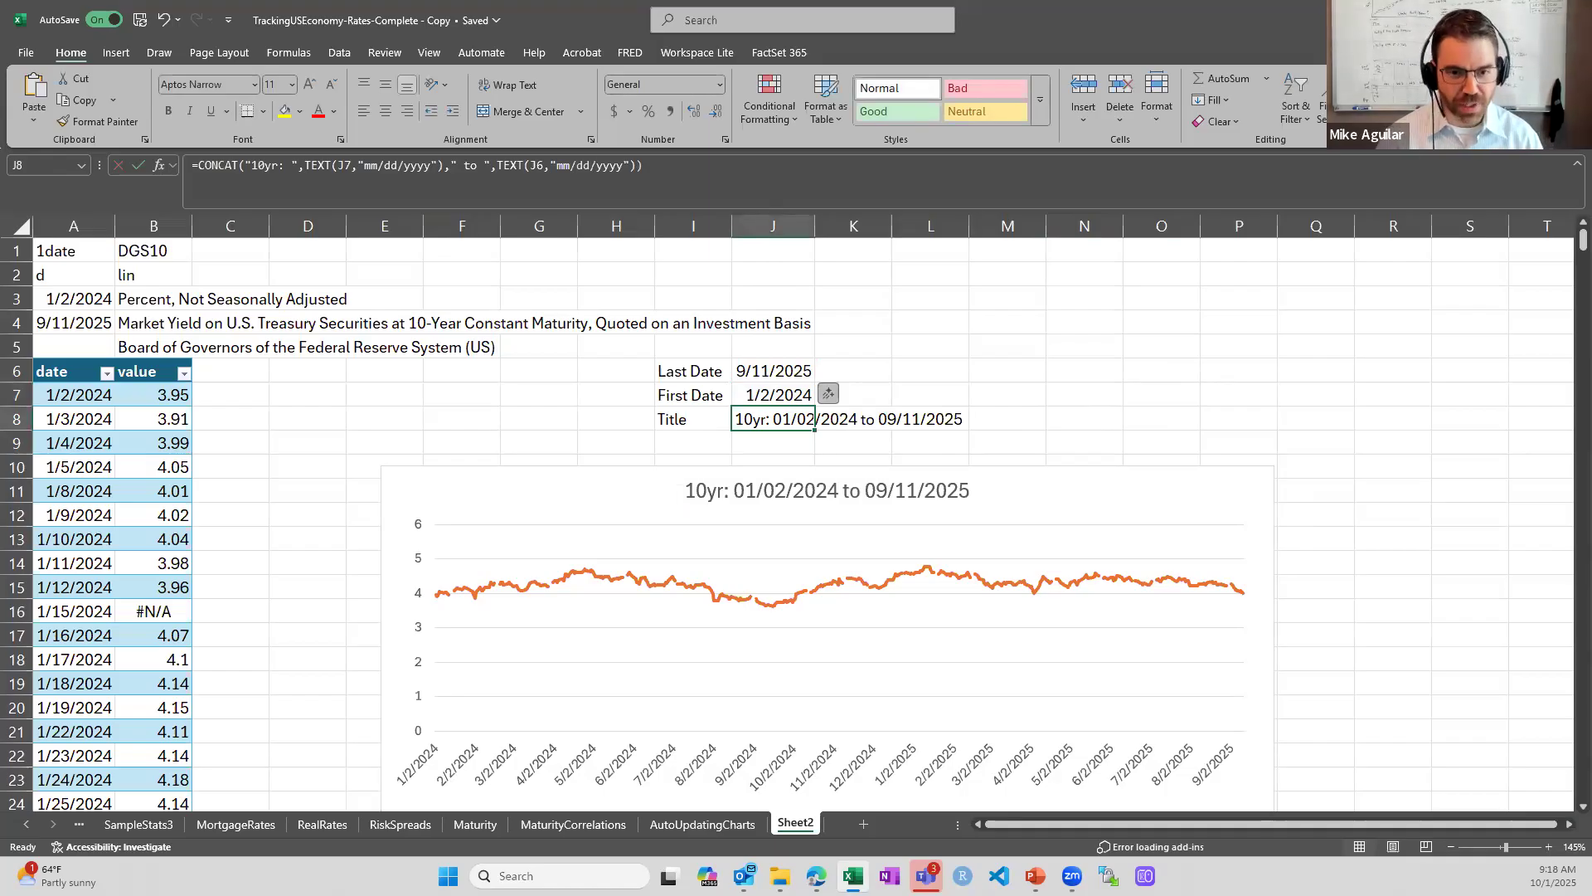
Test the chart title link by replacing the Title cell J8 with "a", and undo the entry.
text(a)
key(Return)
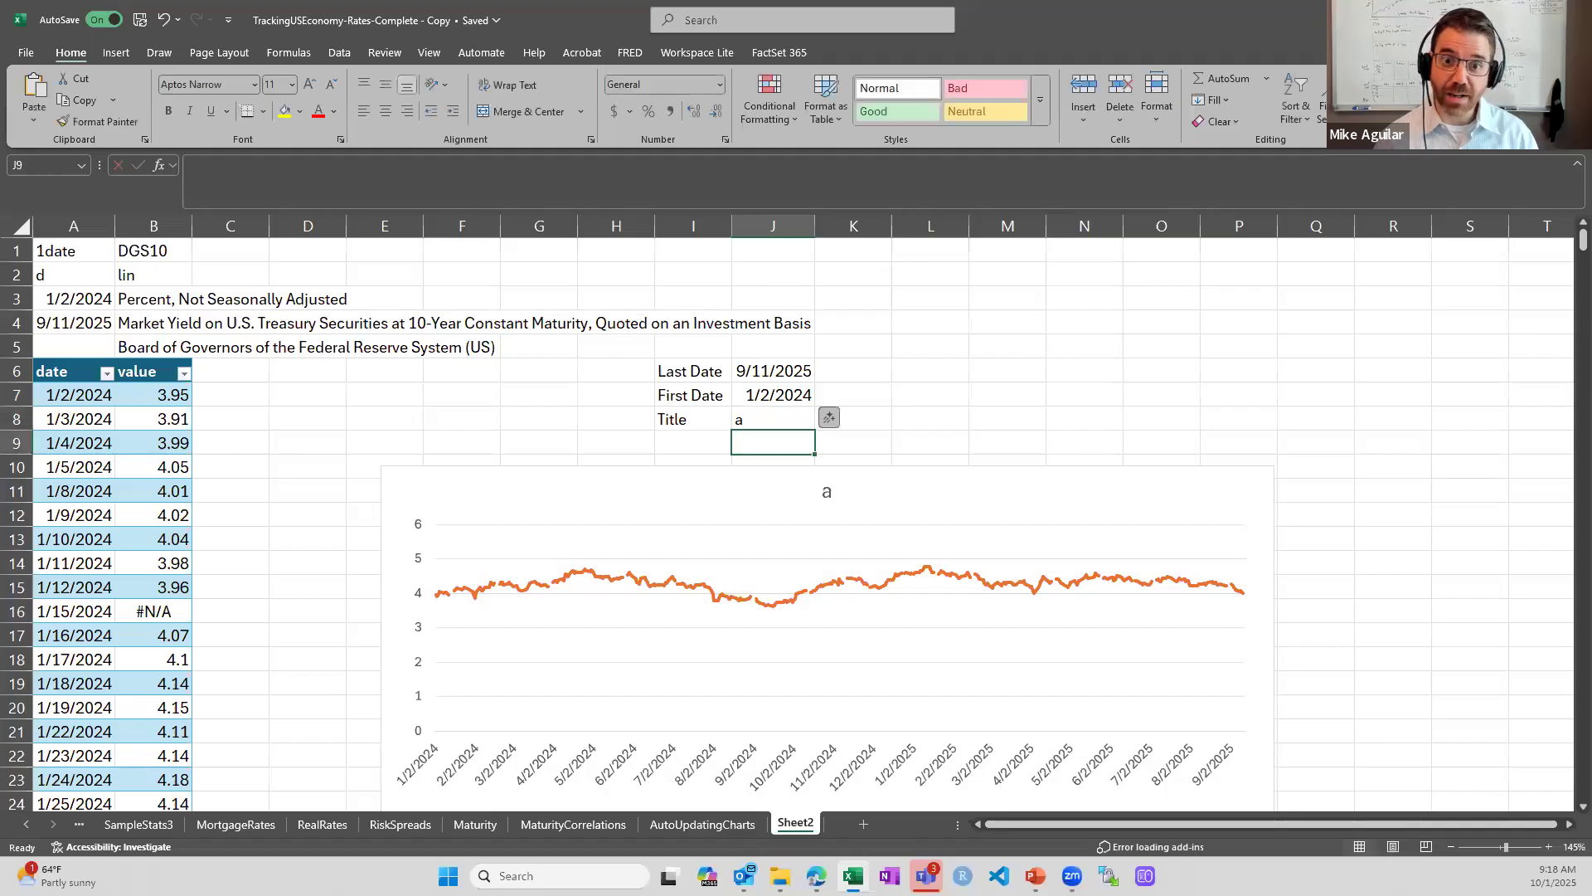
click(162, 24)
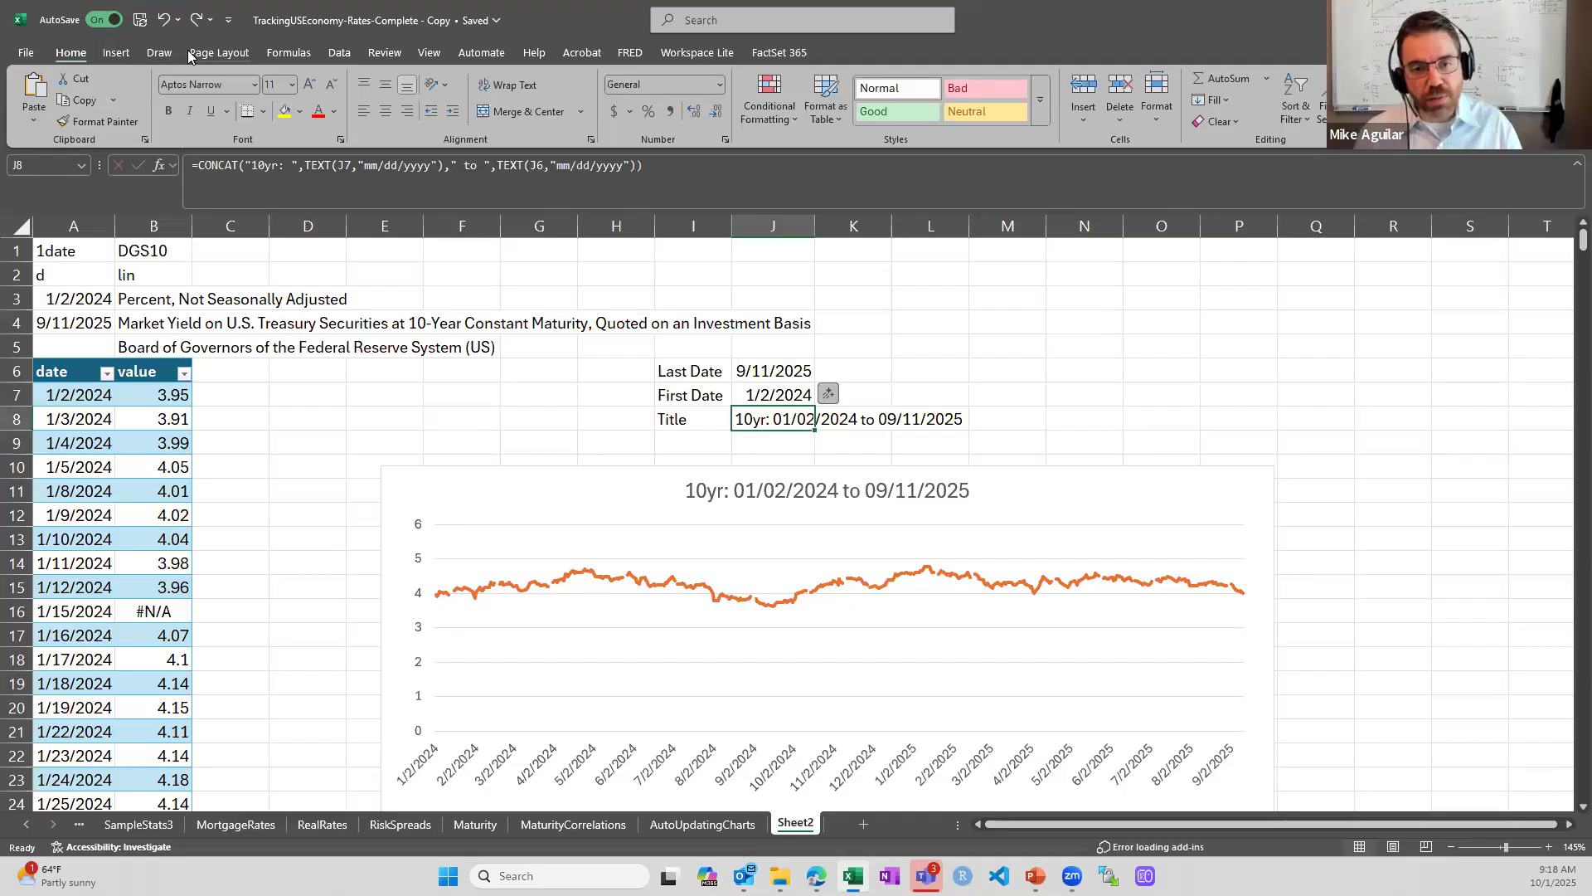
Clear the end date in A4, download the latest DGS10 data from FRED, and check the end of the date column.
click(73, 321)
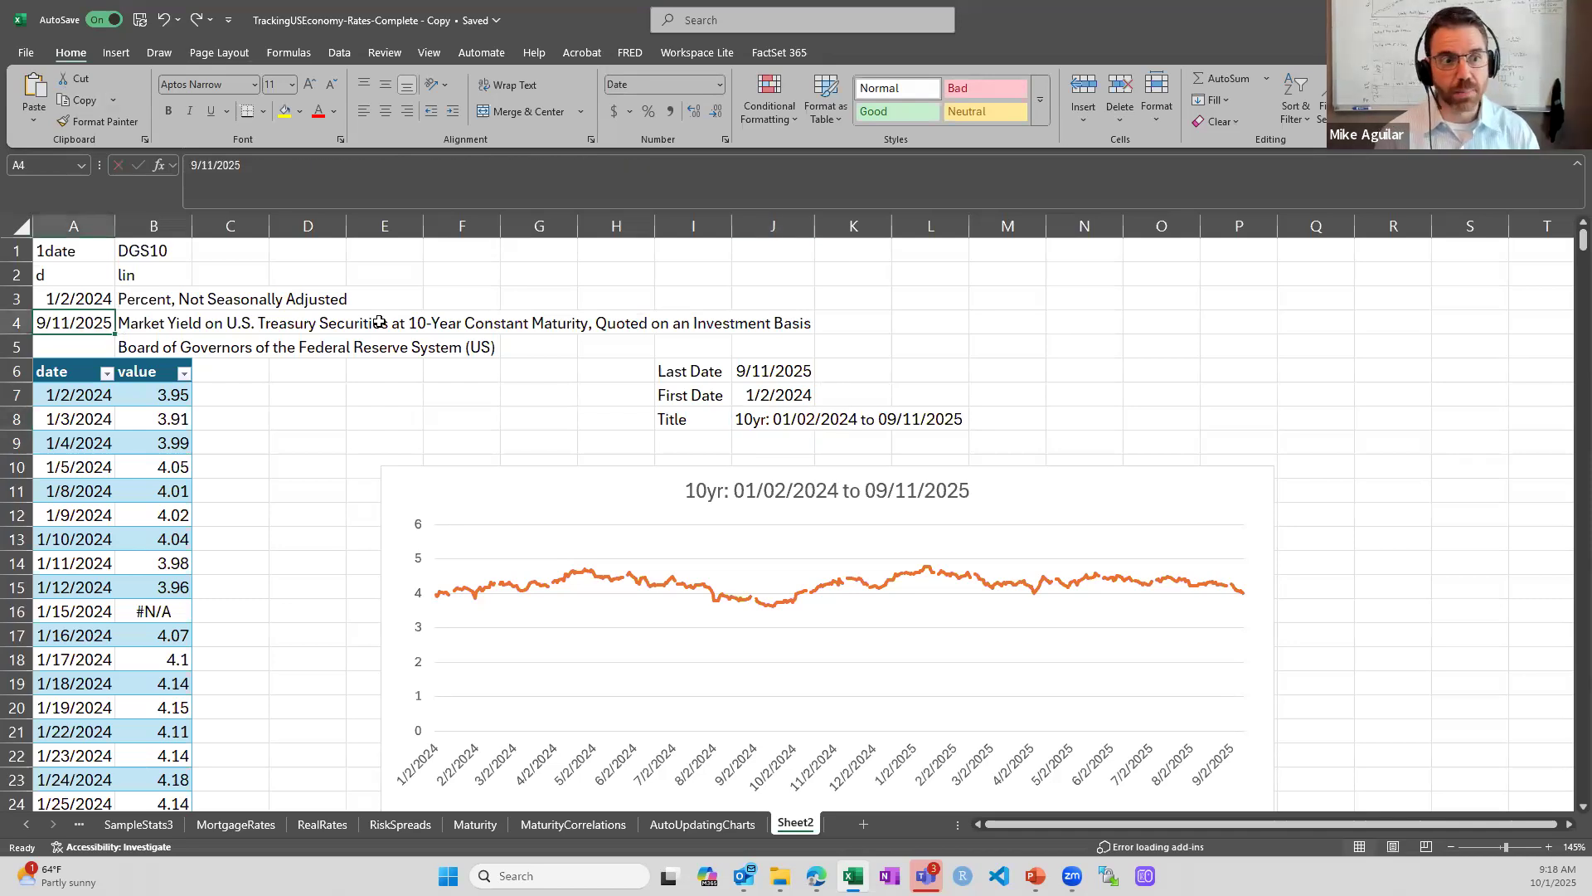
key(BackSpace)
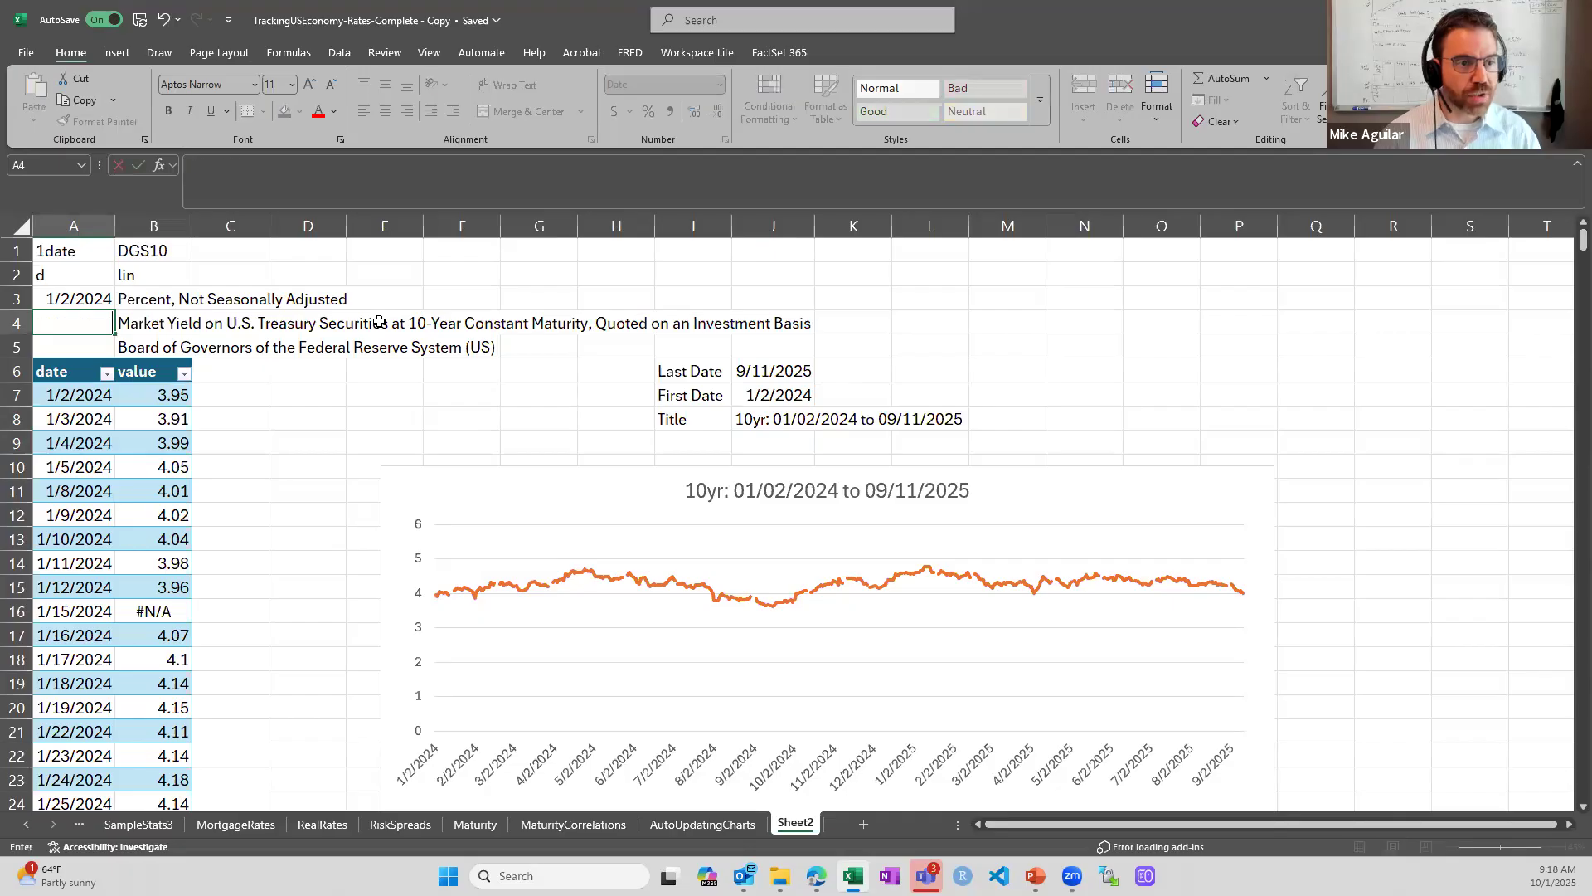
key(Return)
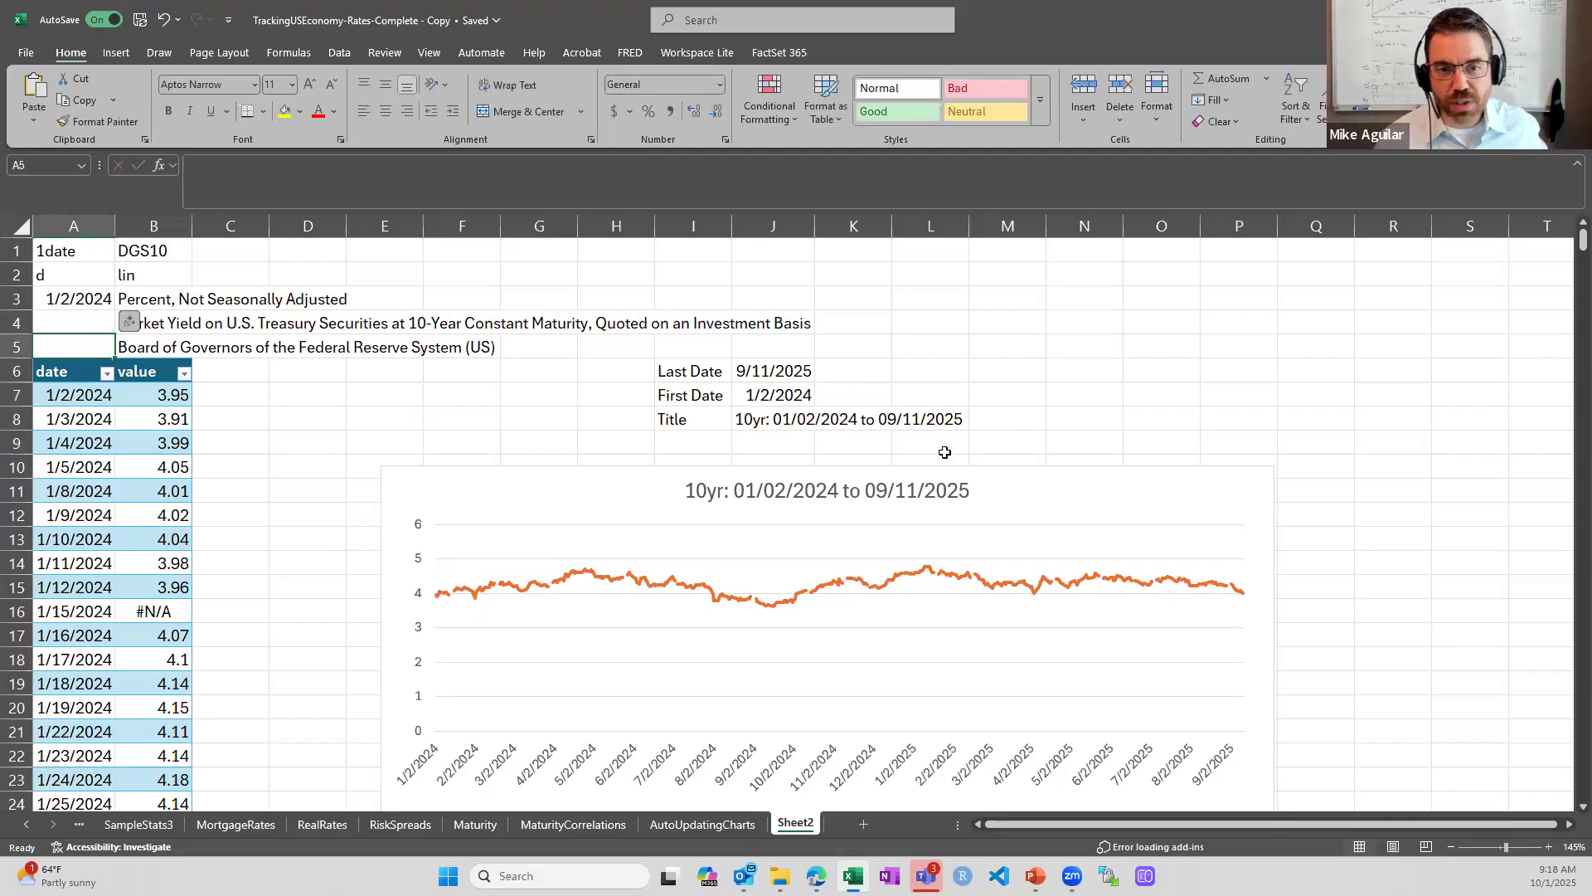
click(629, 53)
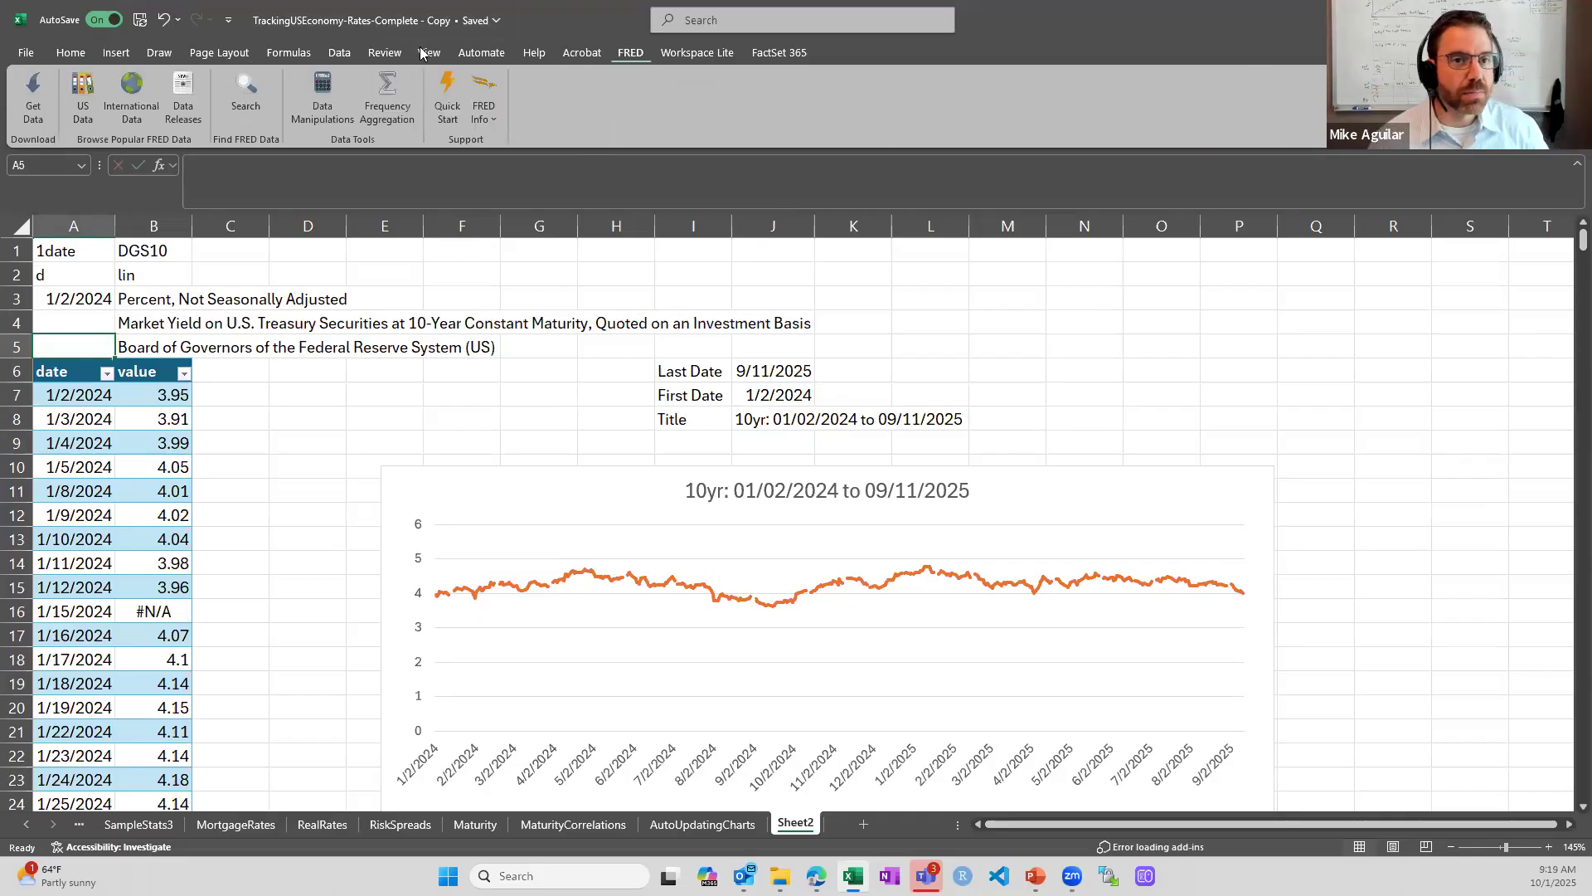
click(41, 100)
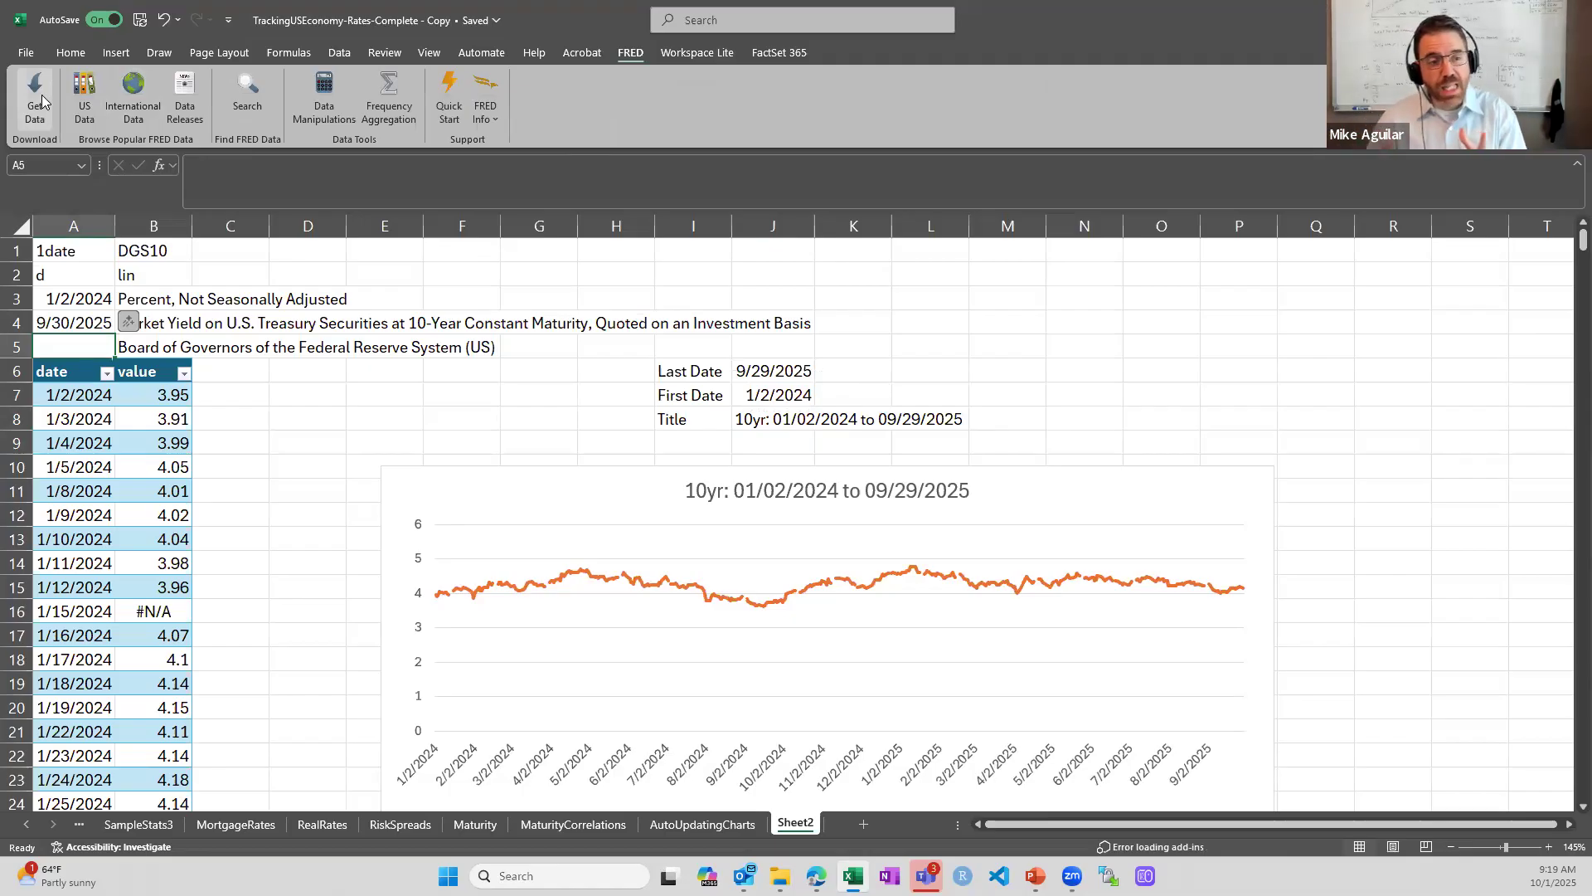
click(77, 460)
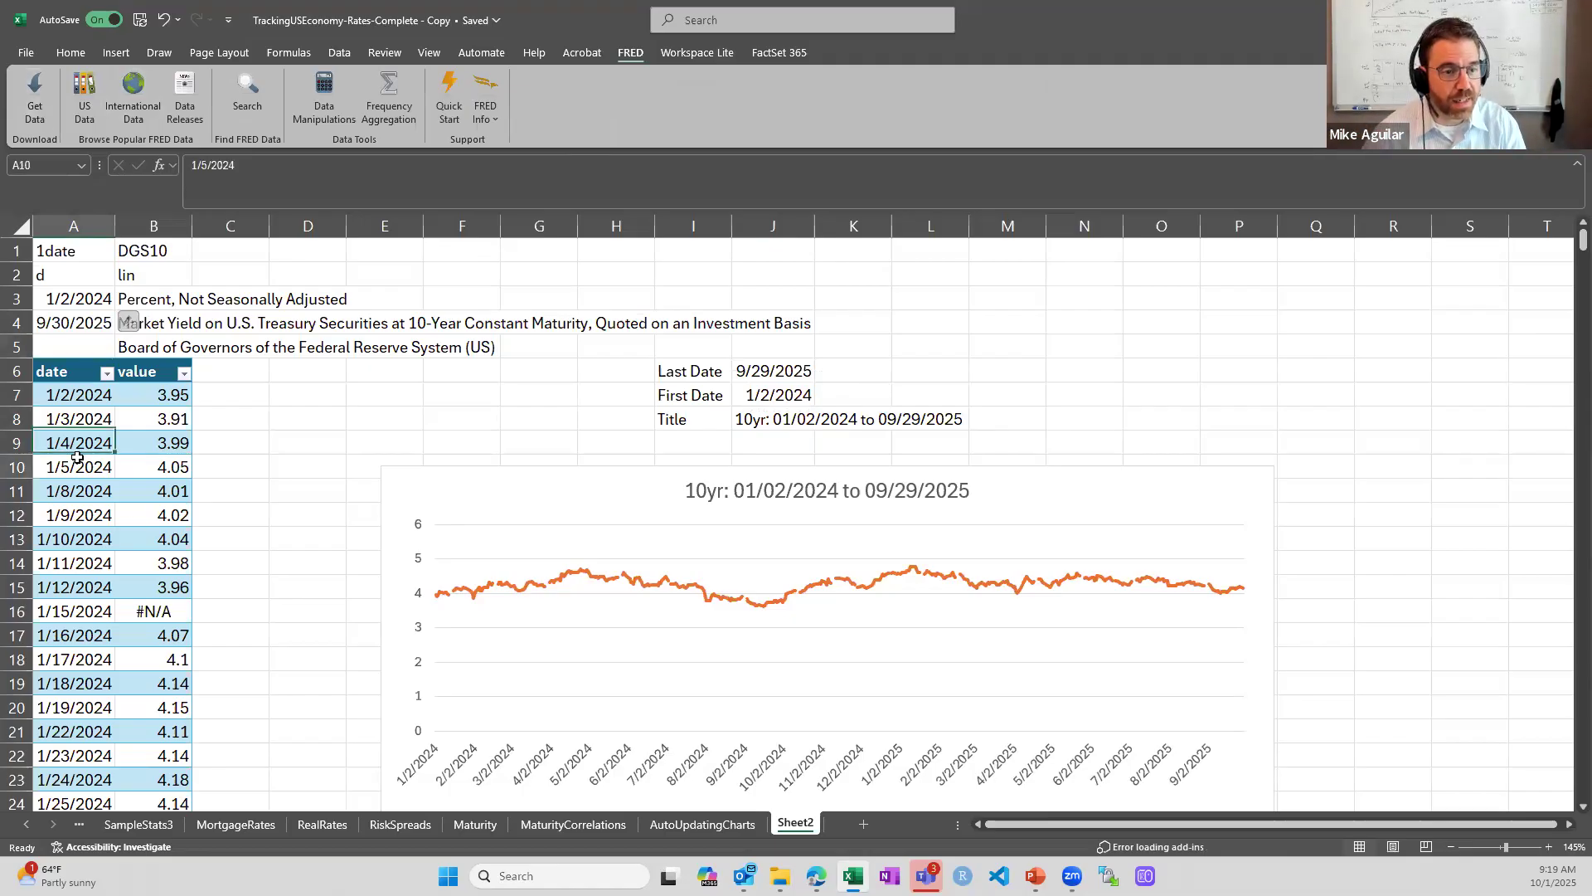
key(ctrl+Down)
key(ctrl+Up)
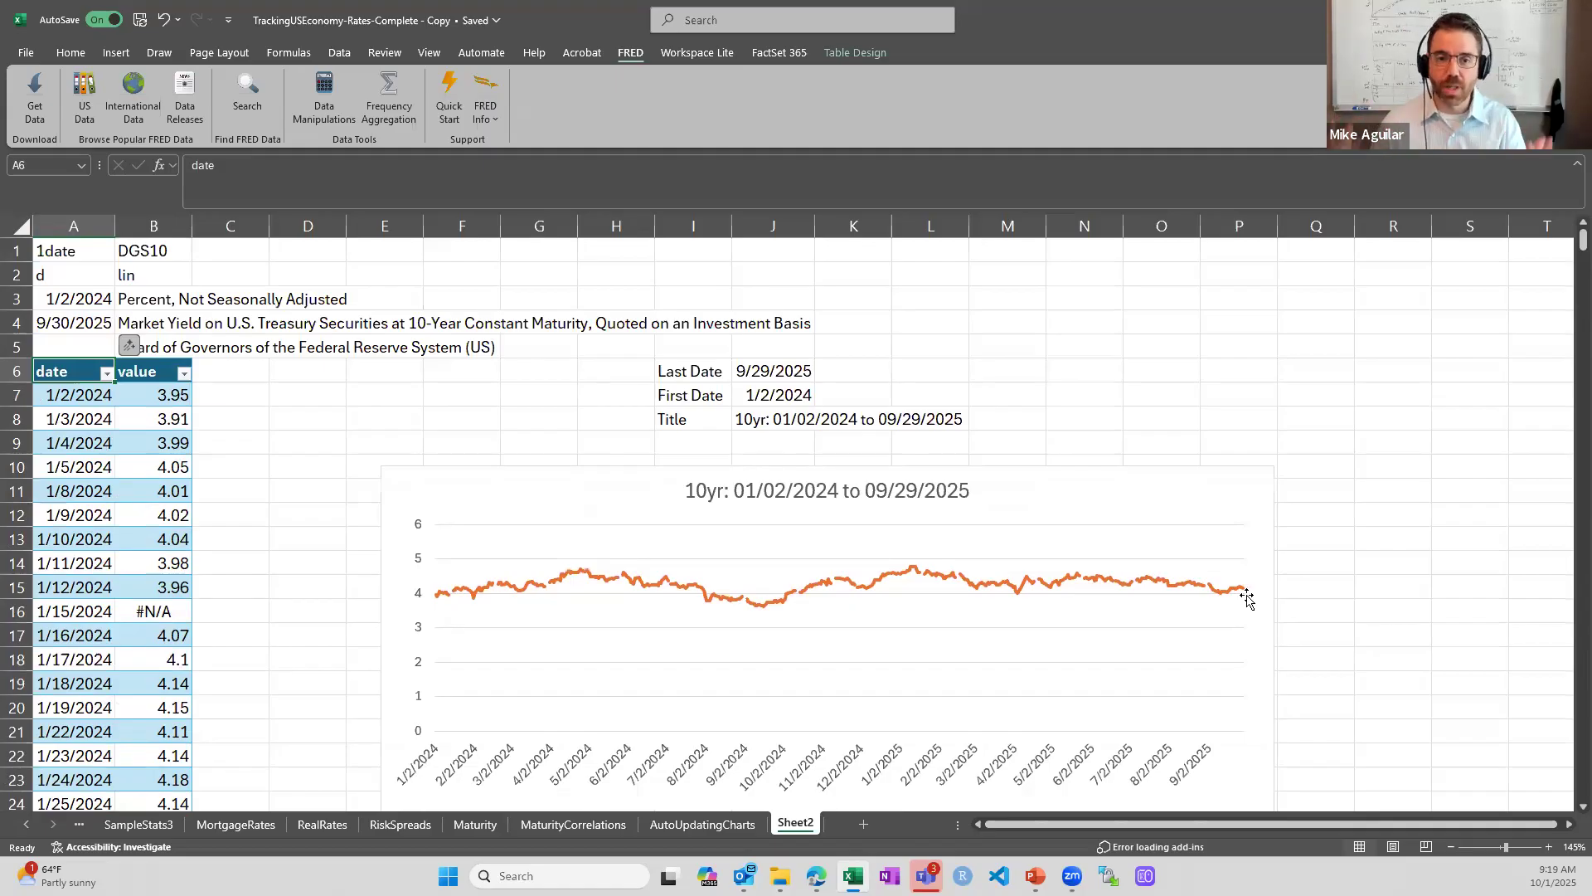
Set the minimum bound of the line chart's vertical axis to 3 and delete the chart legend.
scroll(1055, 533, down, 1)
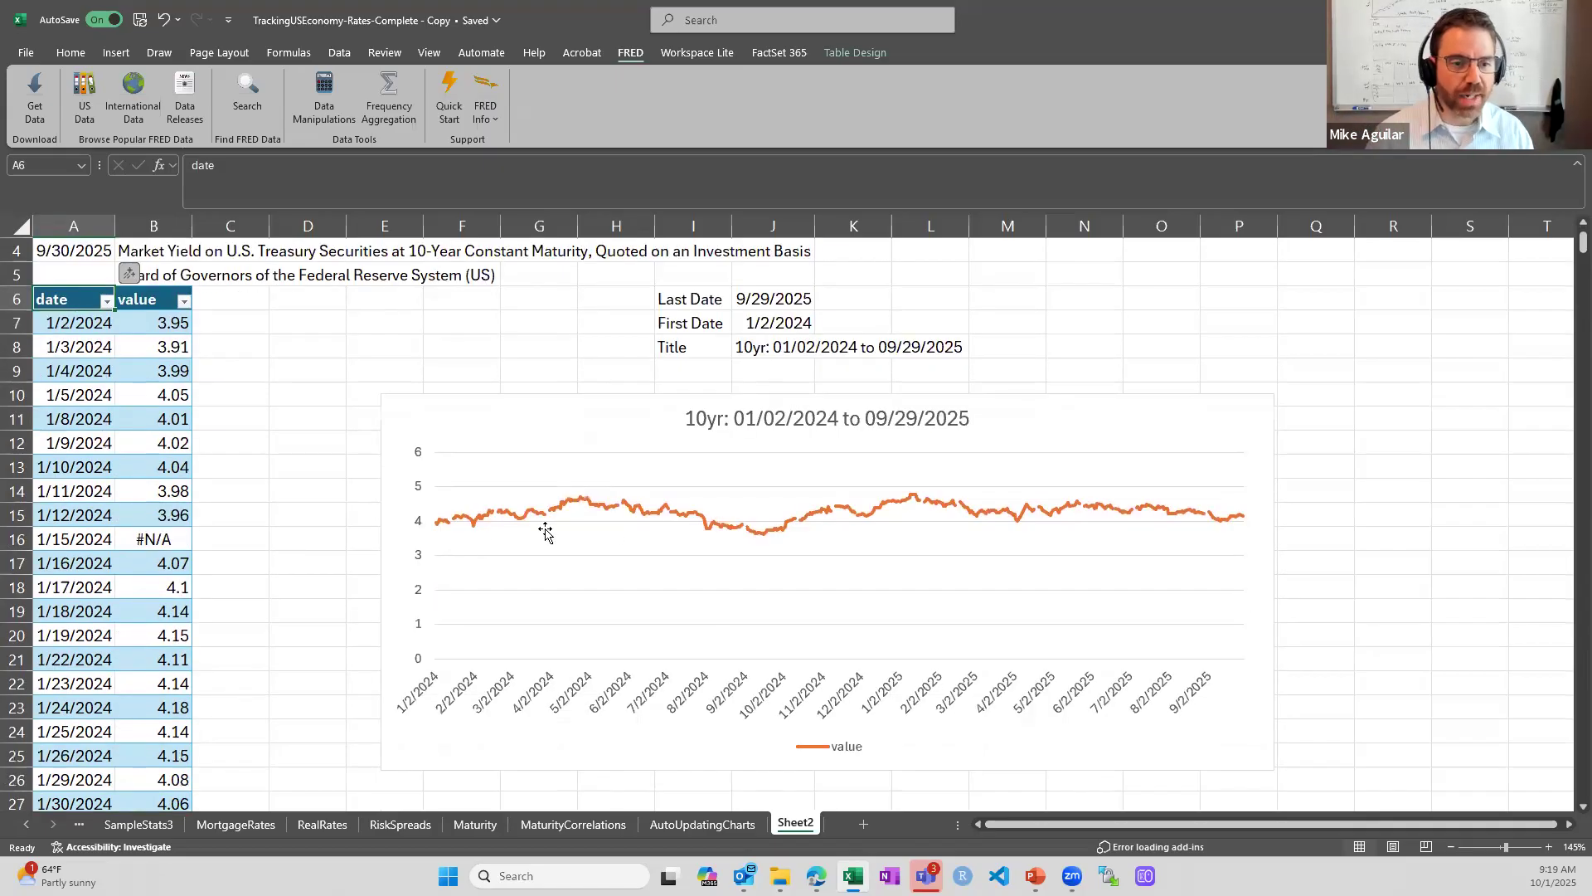
click(419, 565)
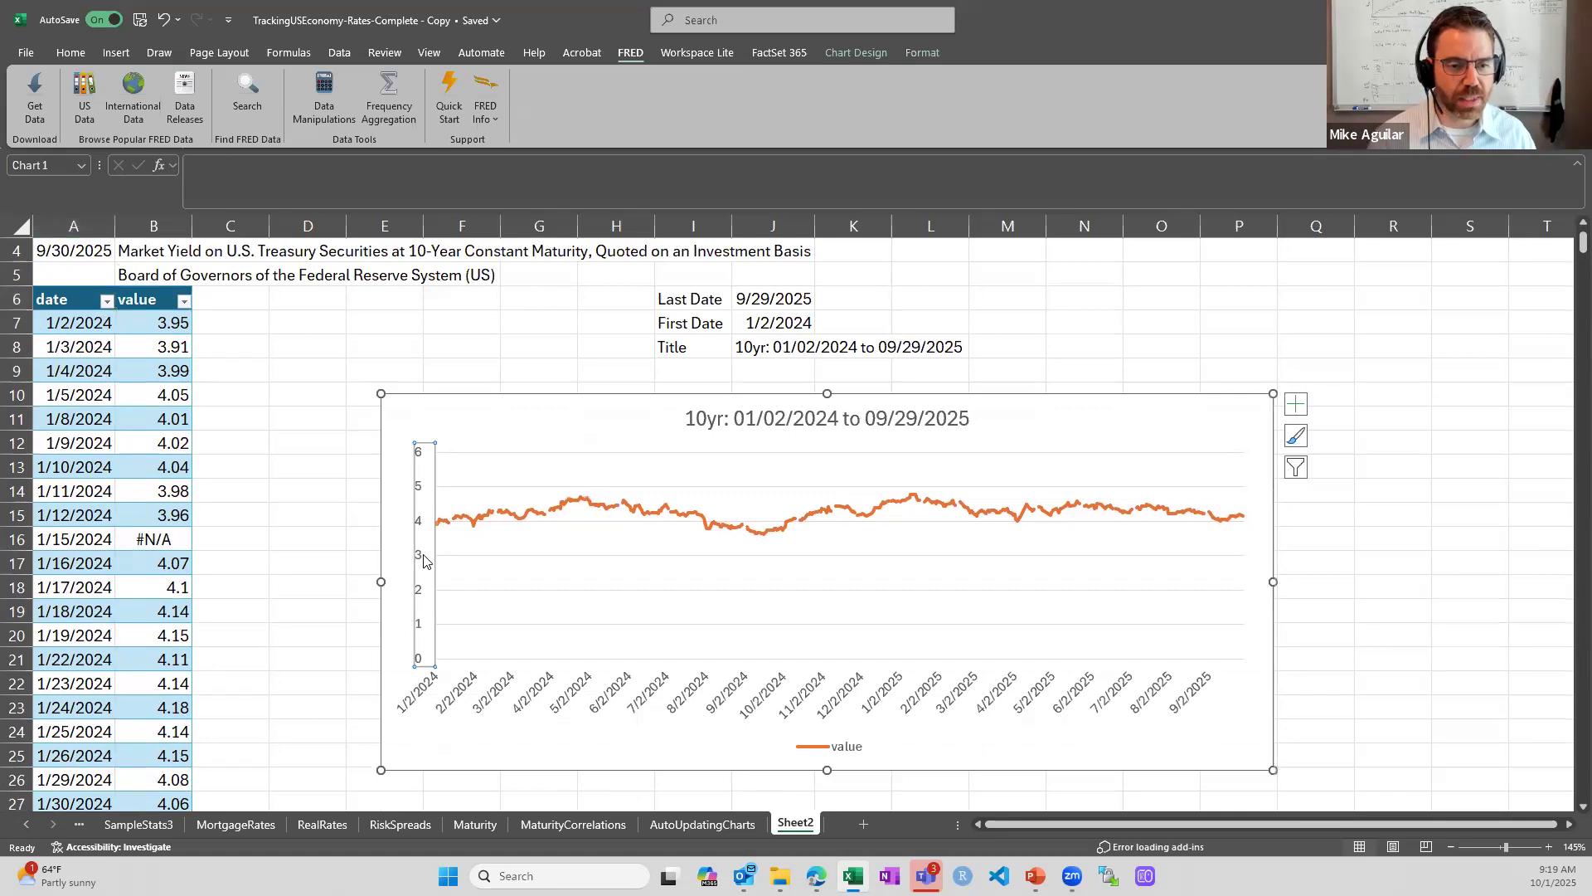
double_click(424, 561)
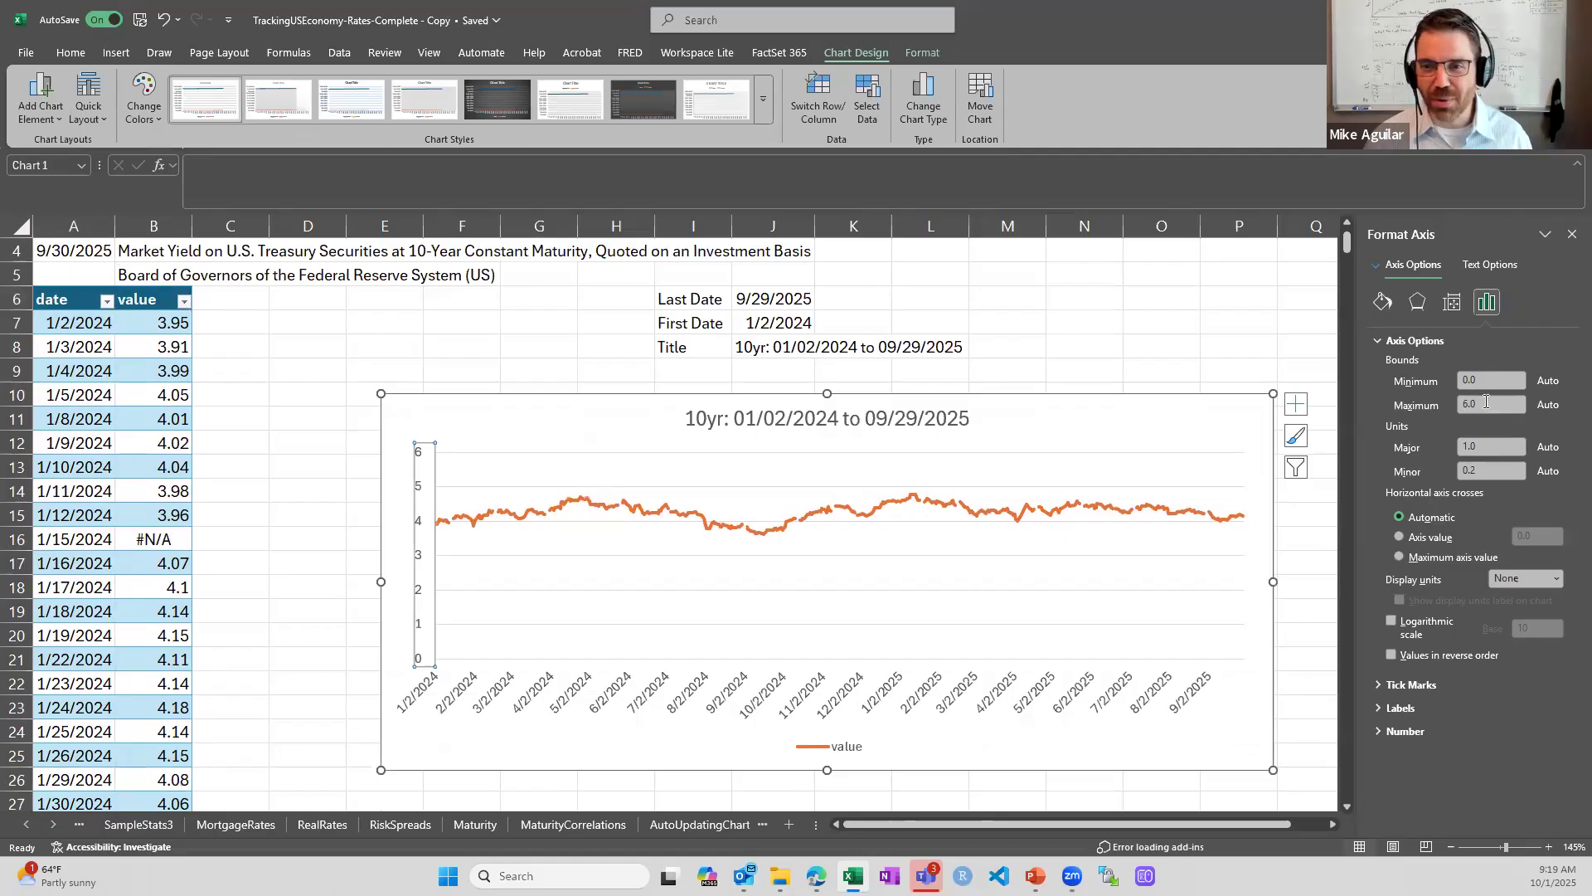
key(BackSpace)
key(BackSpace)
key(BackSpace)
text(3)
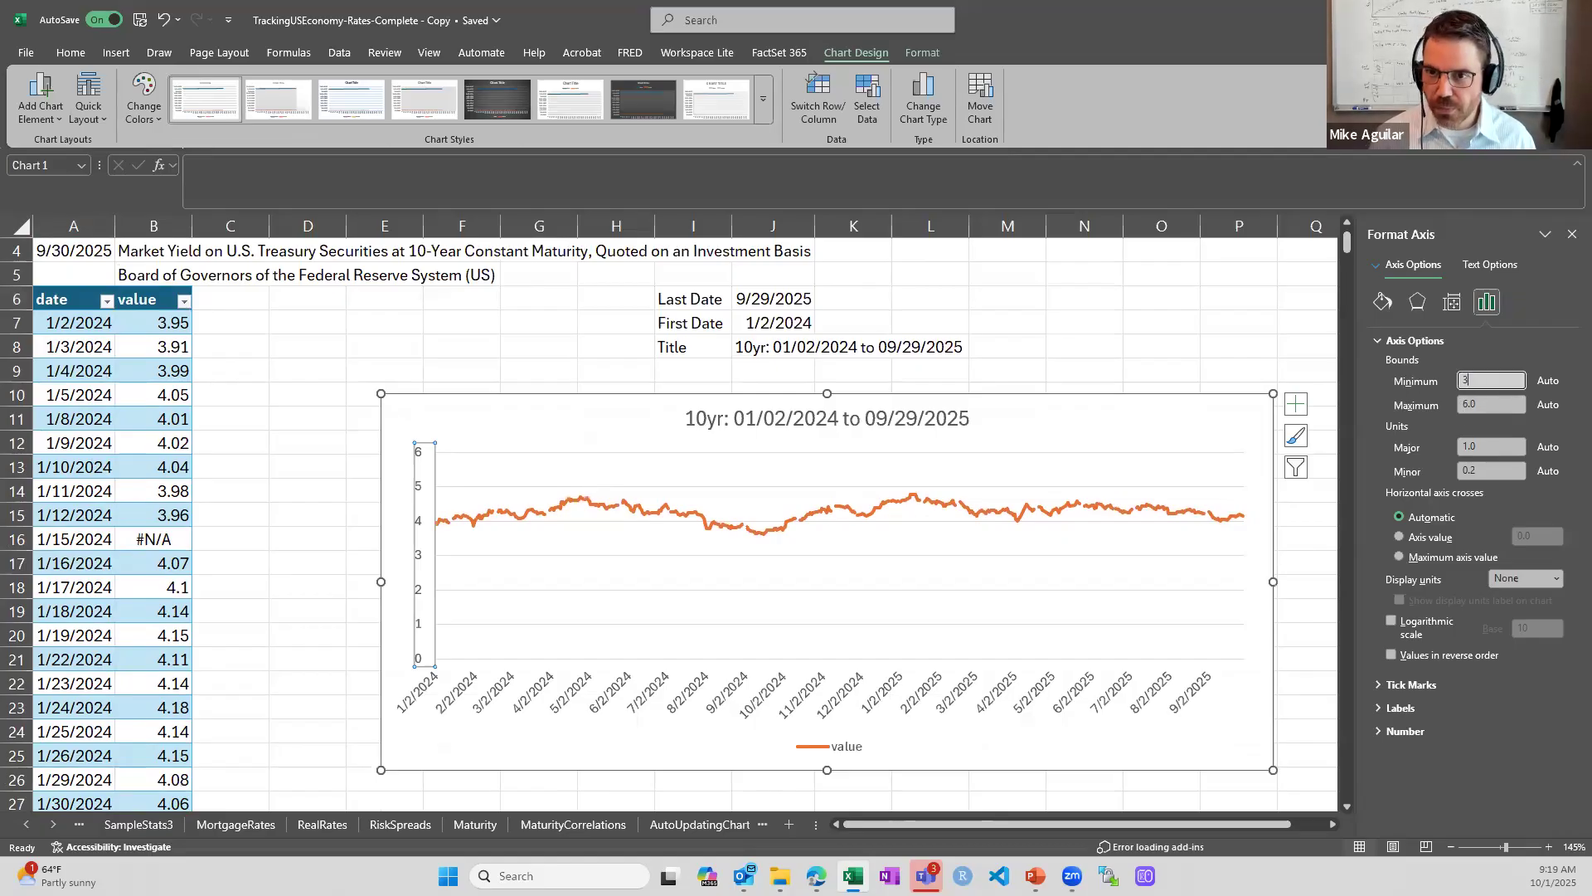
key(Return)
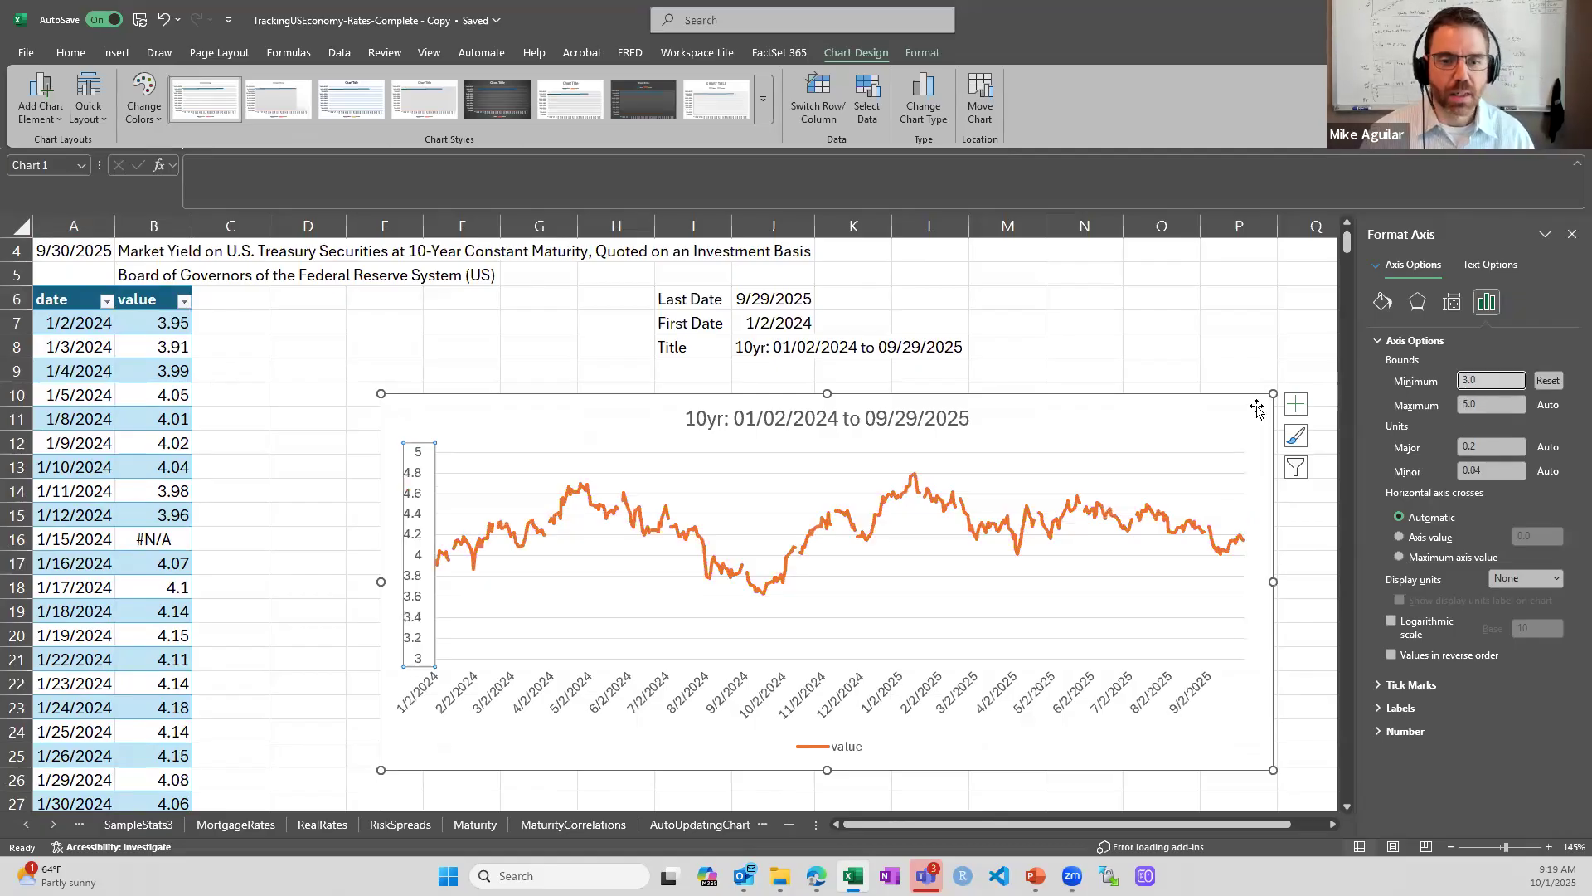
click(1227, 326)
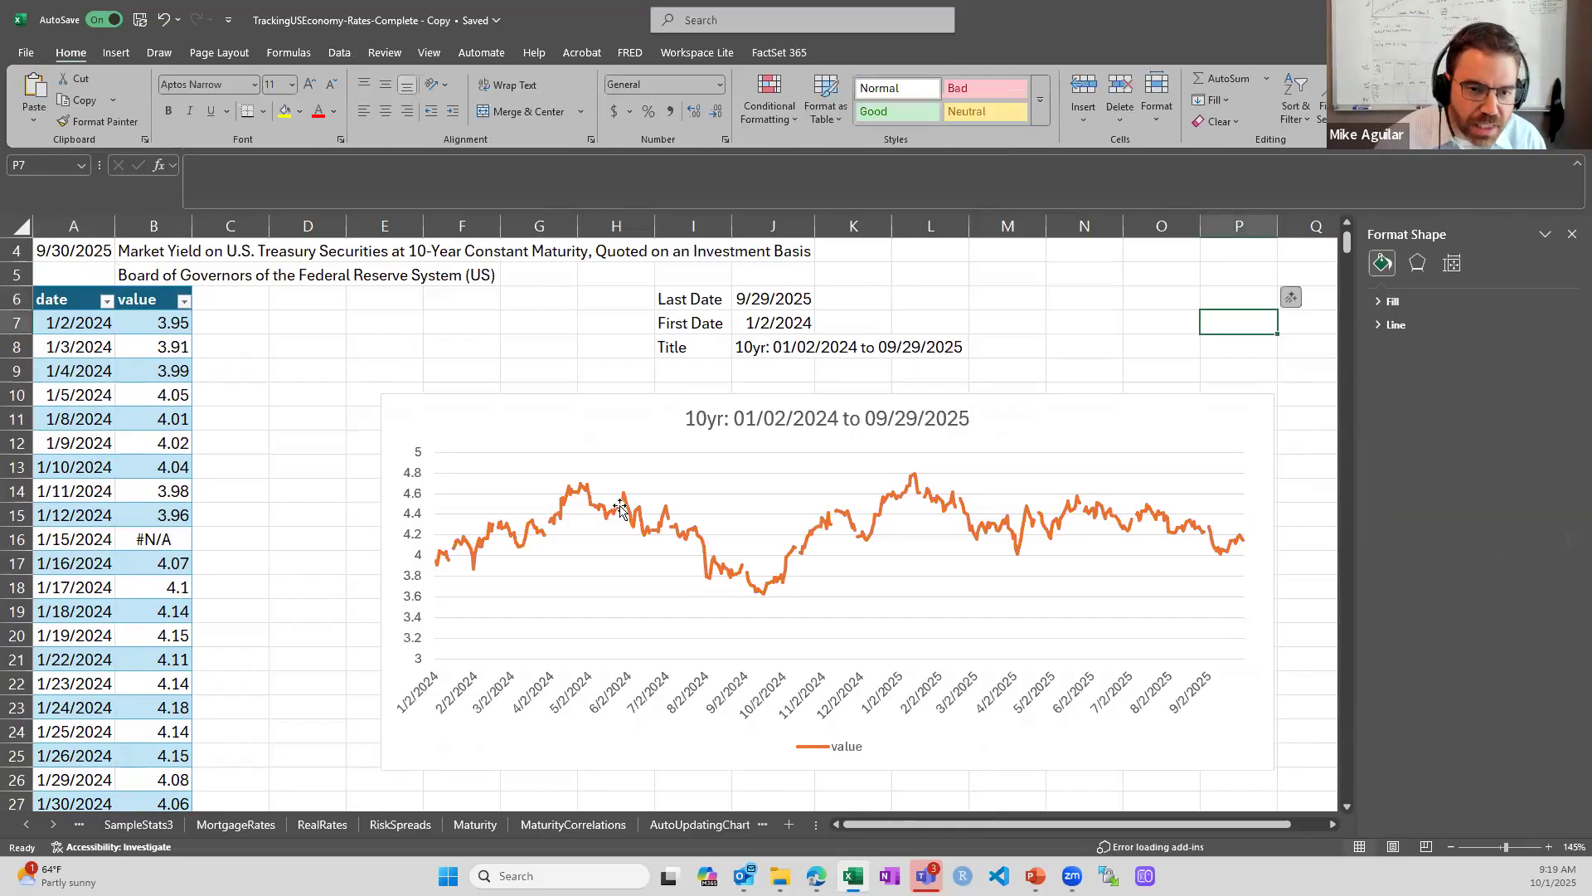
right_click(838, 751)
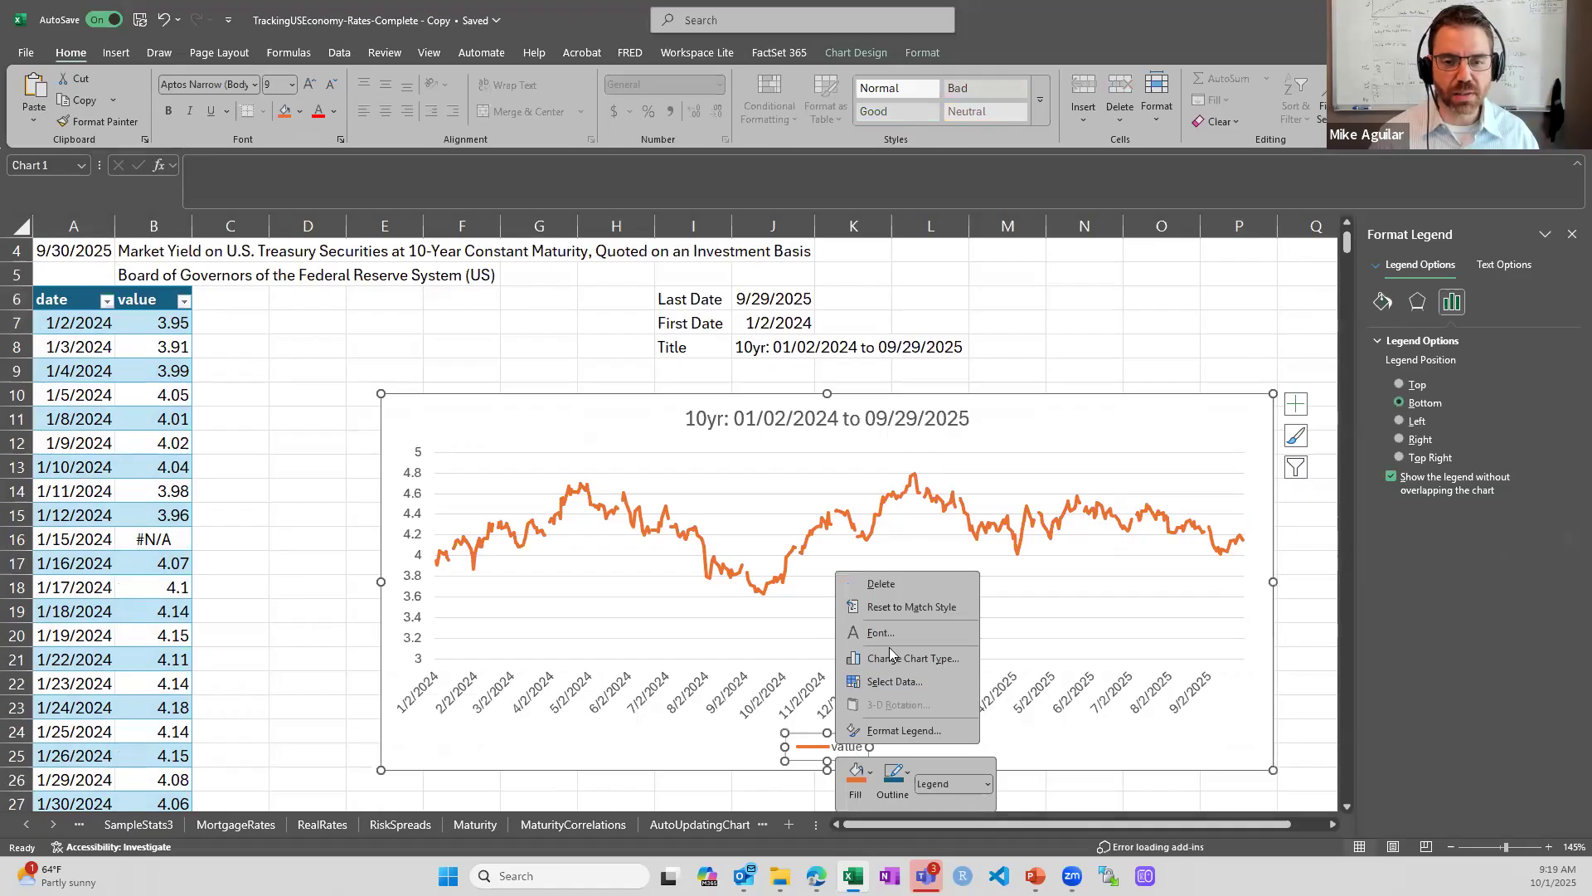
click(895, 584)
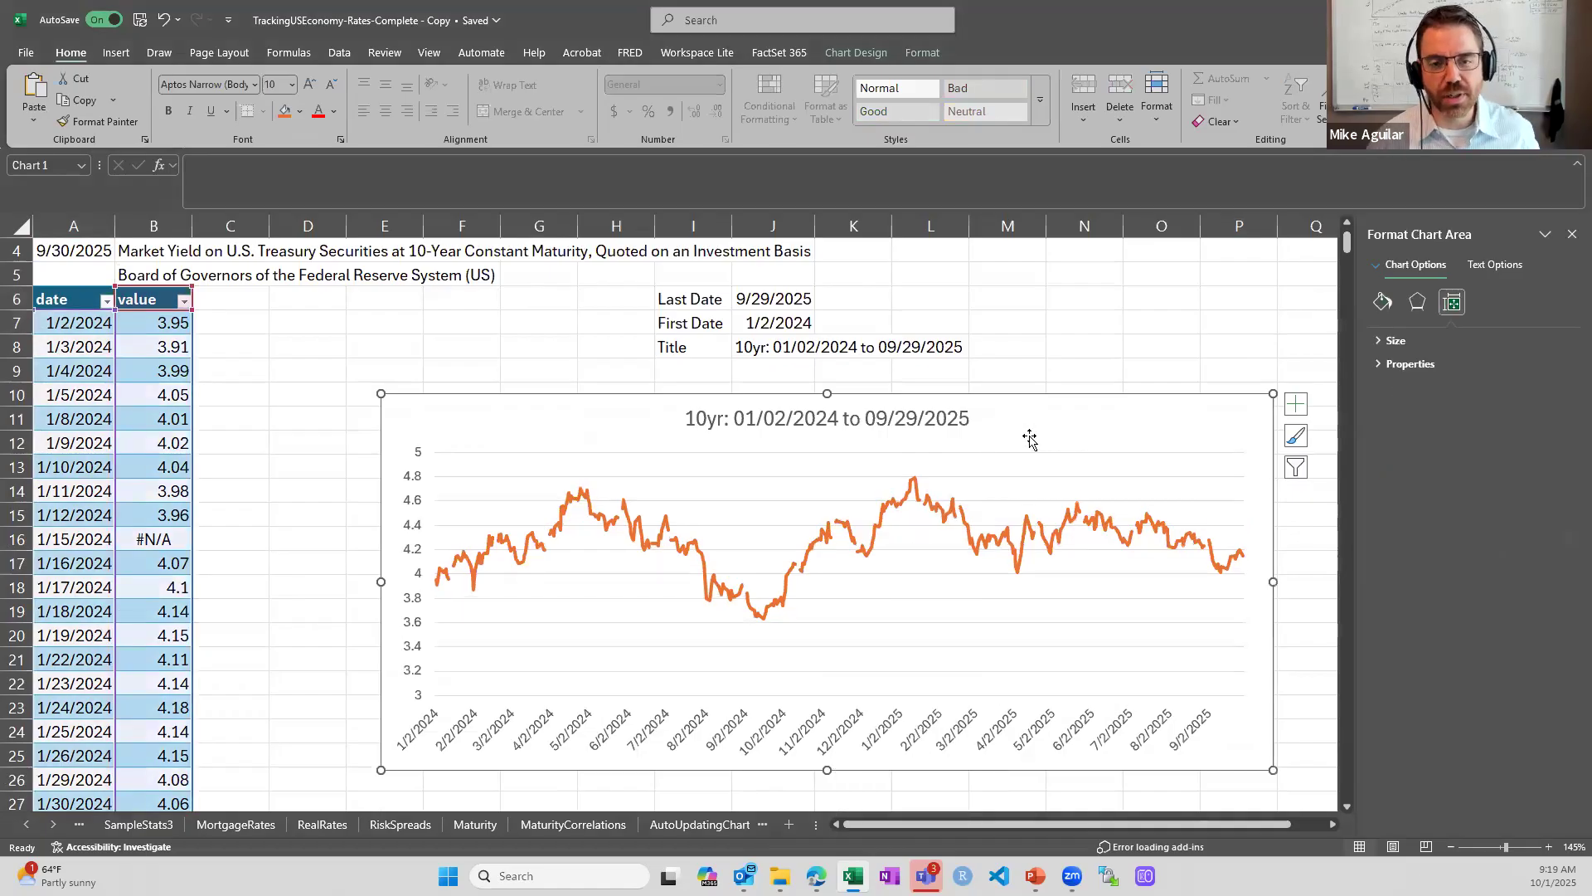
Turn off showing #N/A as an empty cell in the chart's Hidden and Empty Cell Settings.
right_click(1031, 439)
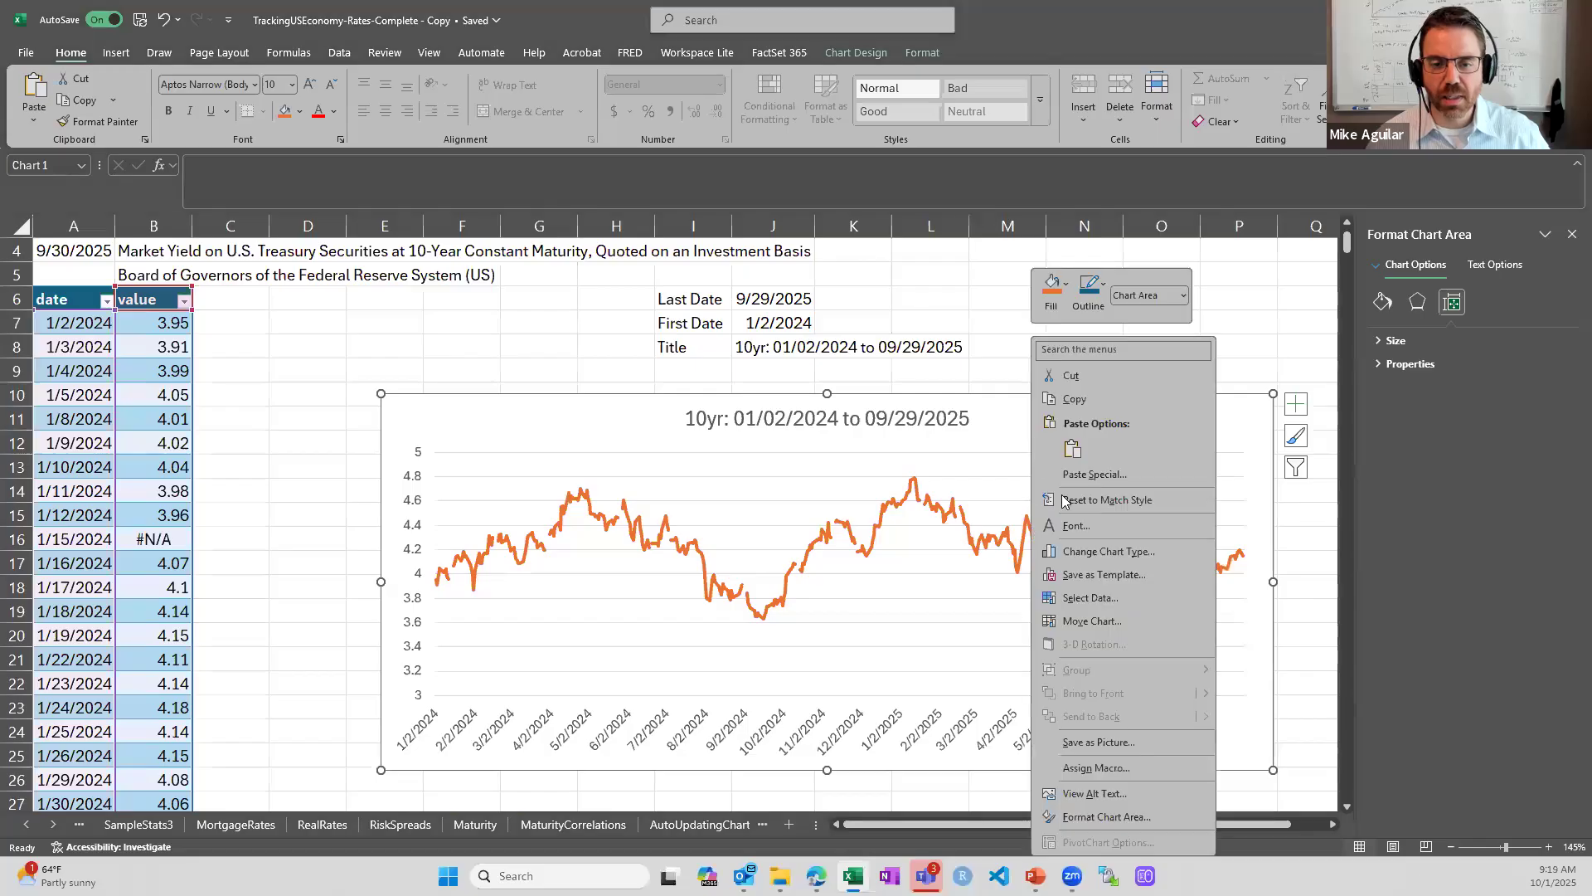
click(1097, 603)
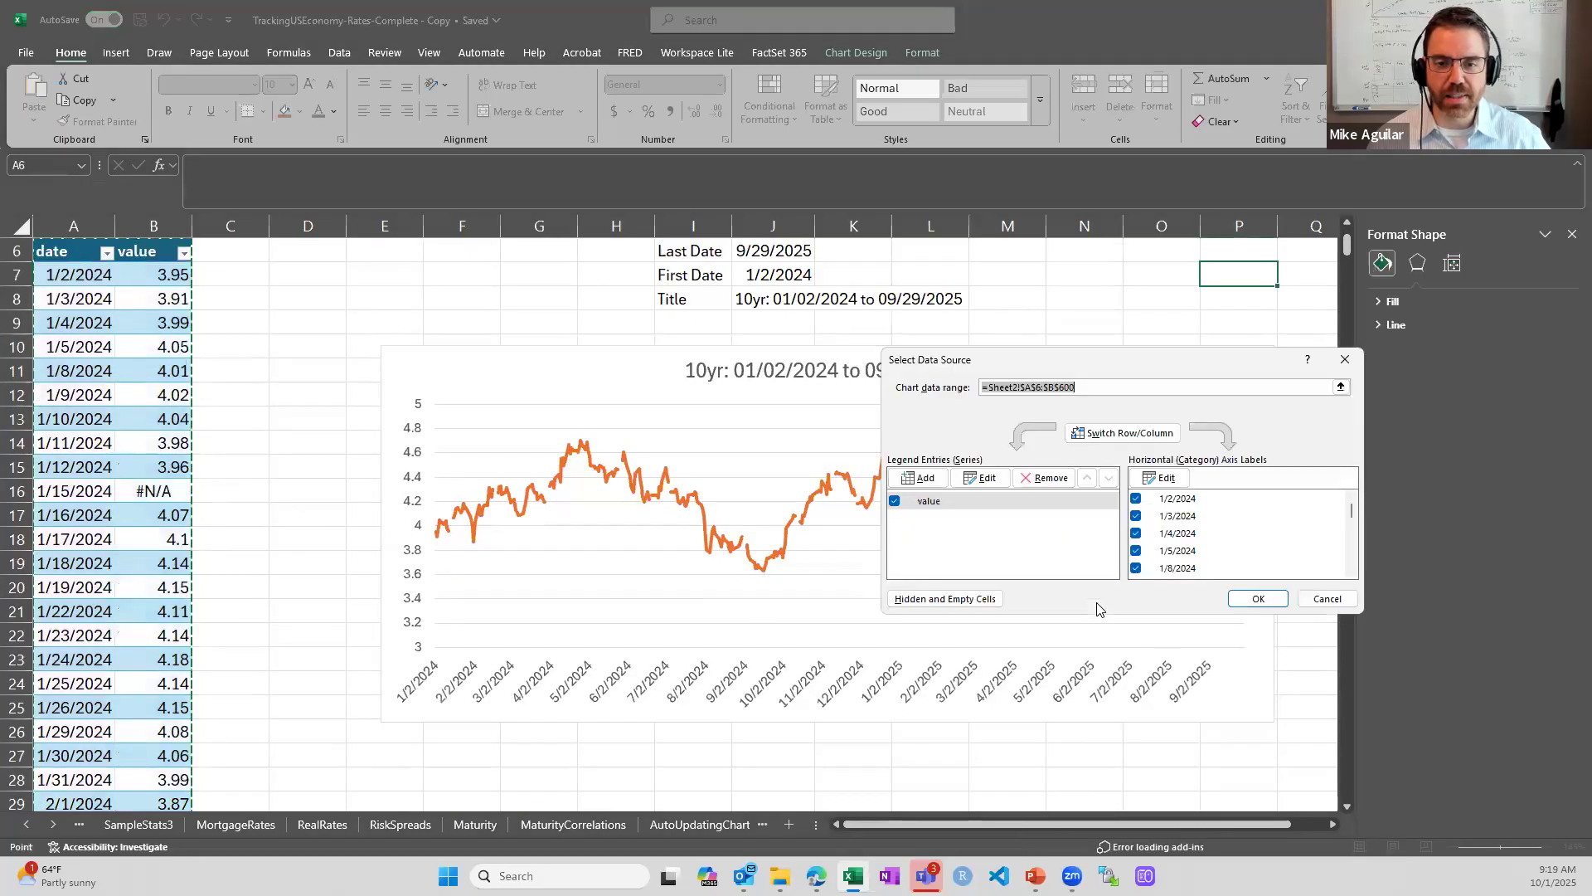
click(961, 600)
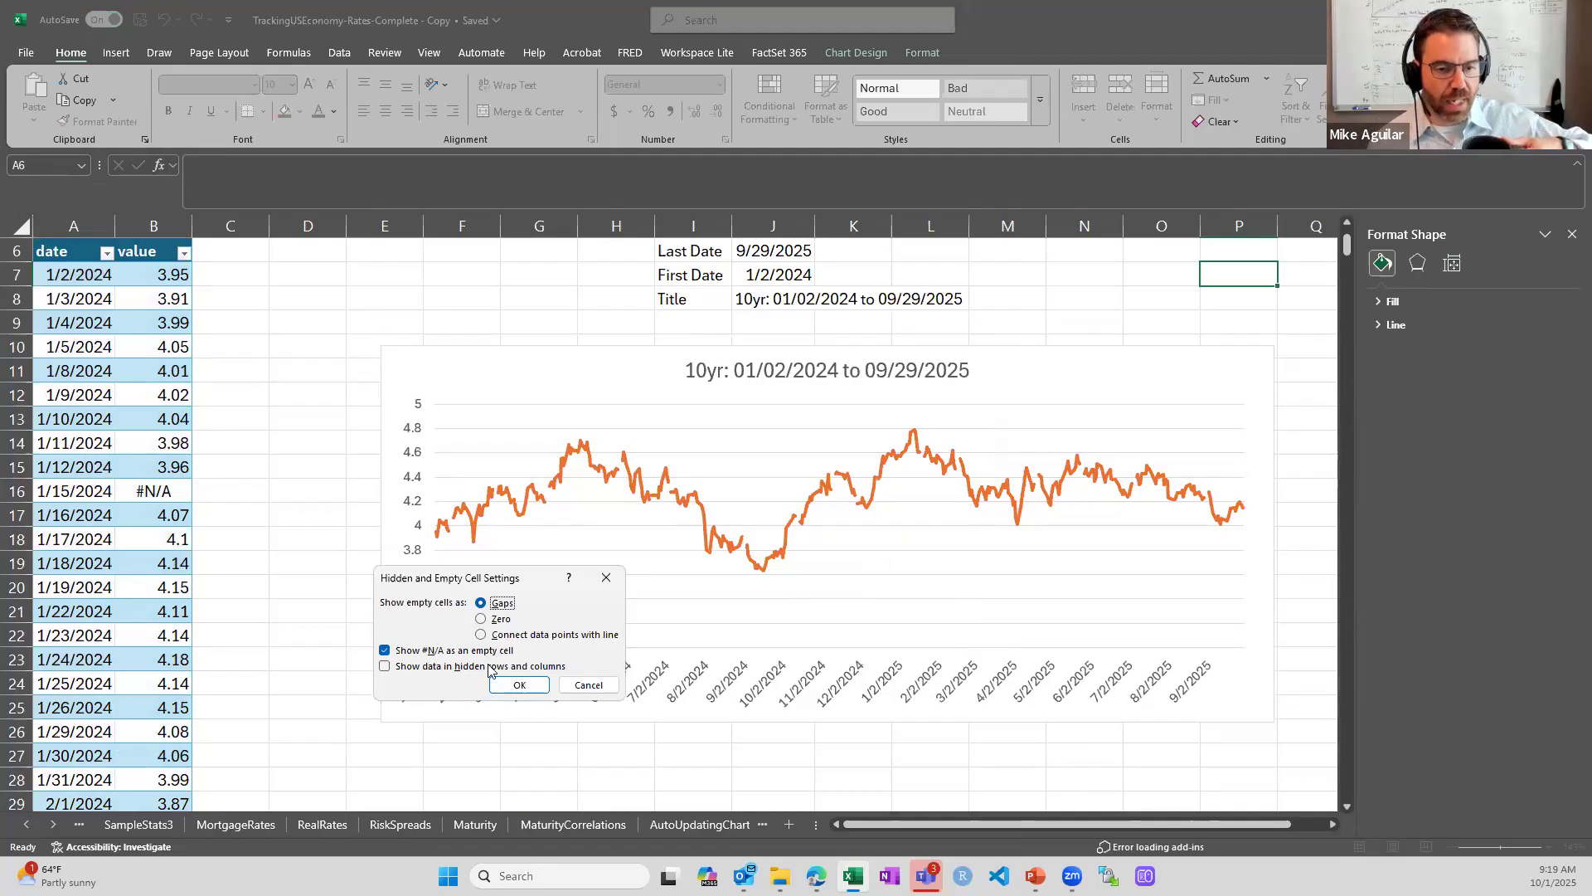
click(388, 652)
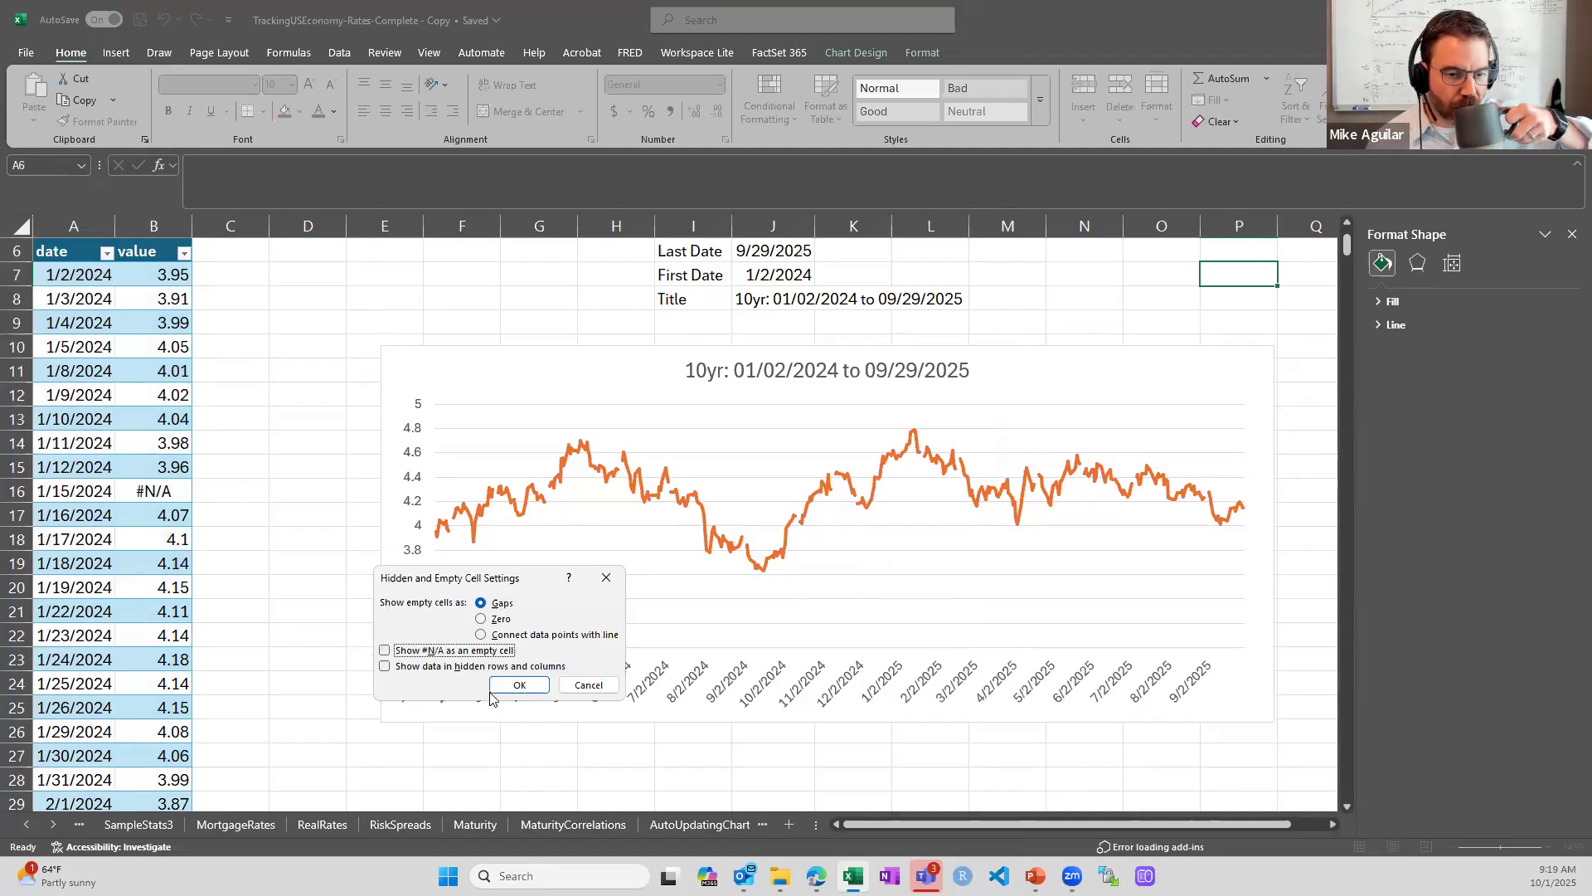
click(520, 685)
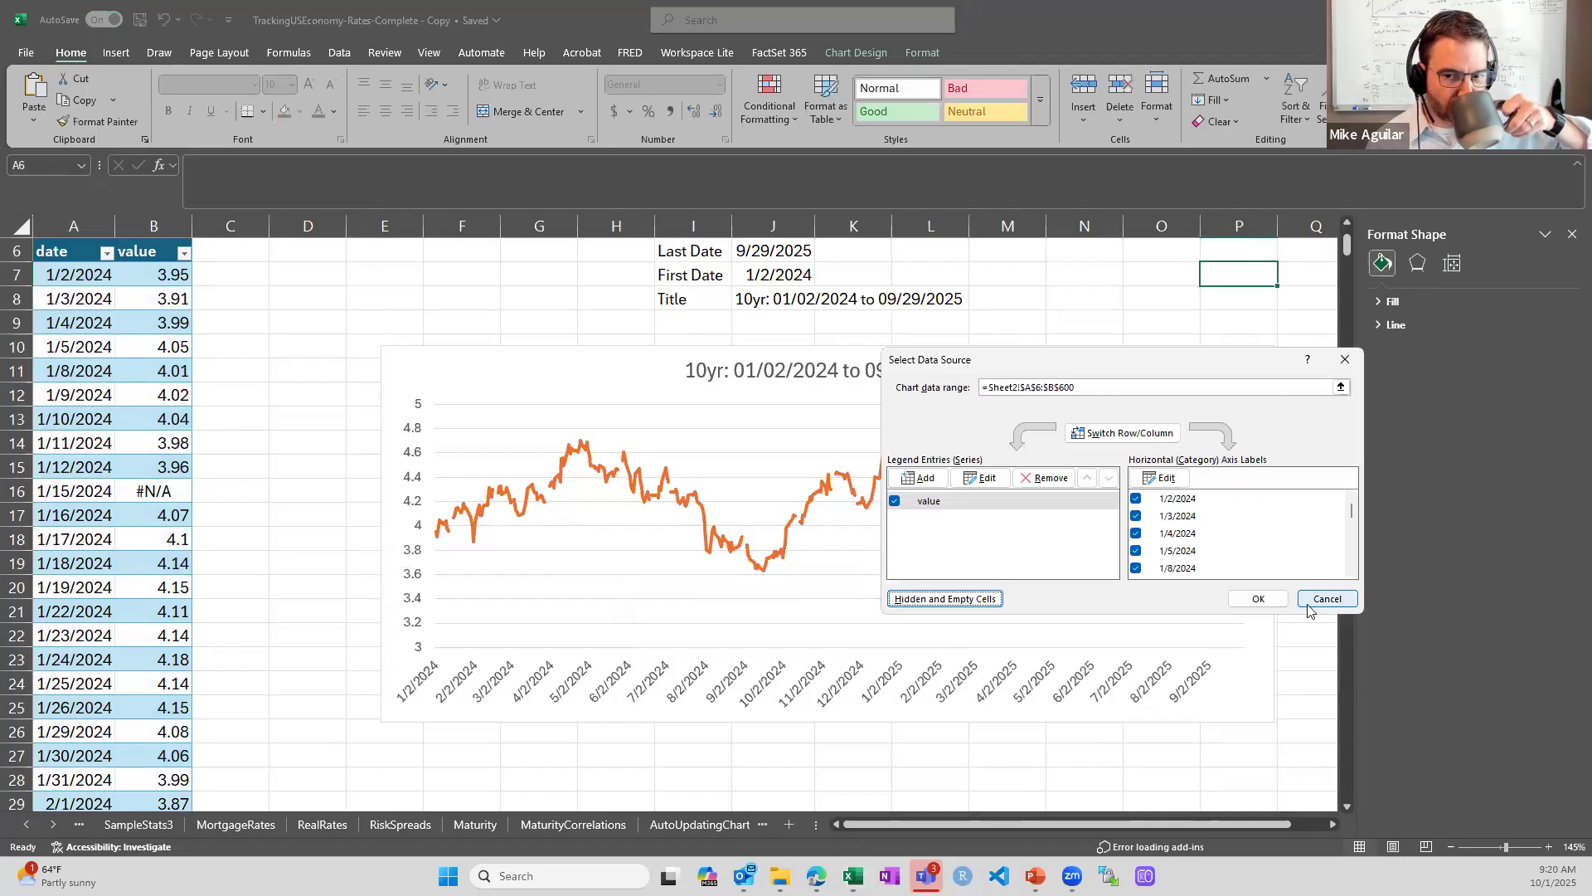
click(1257, 598)
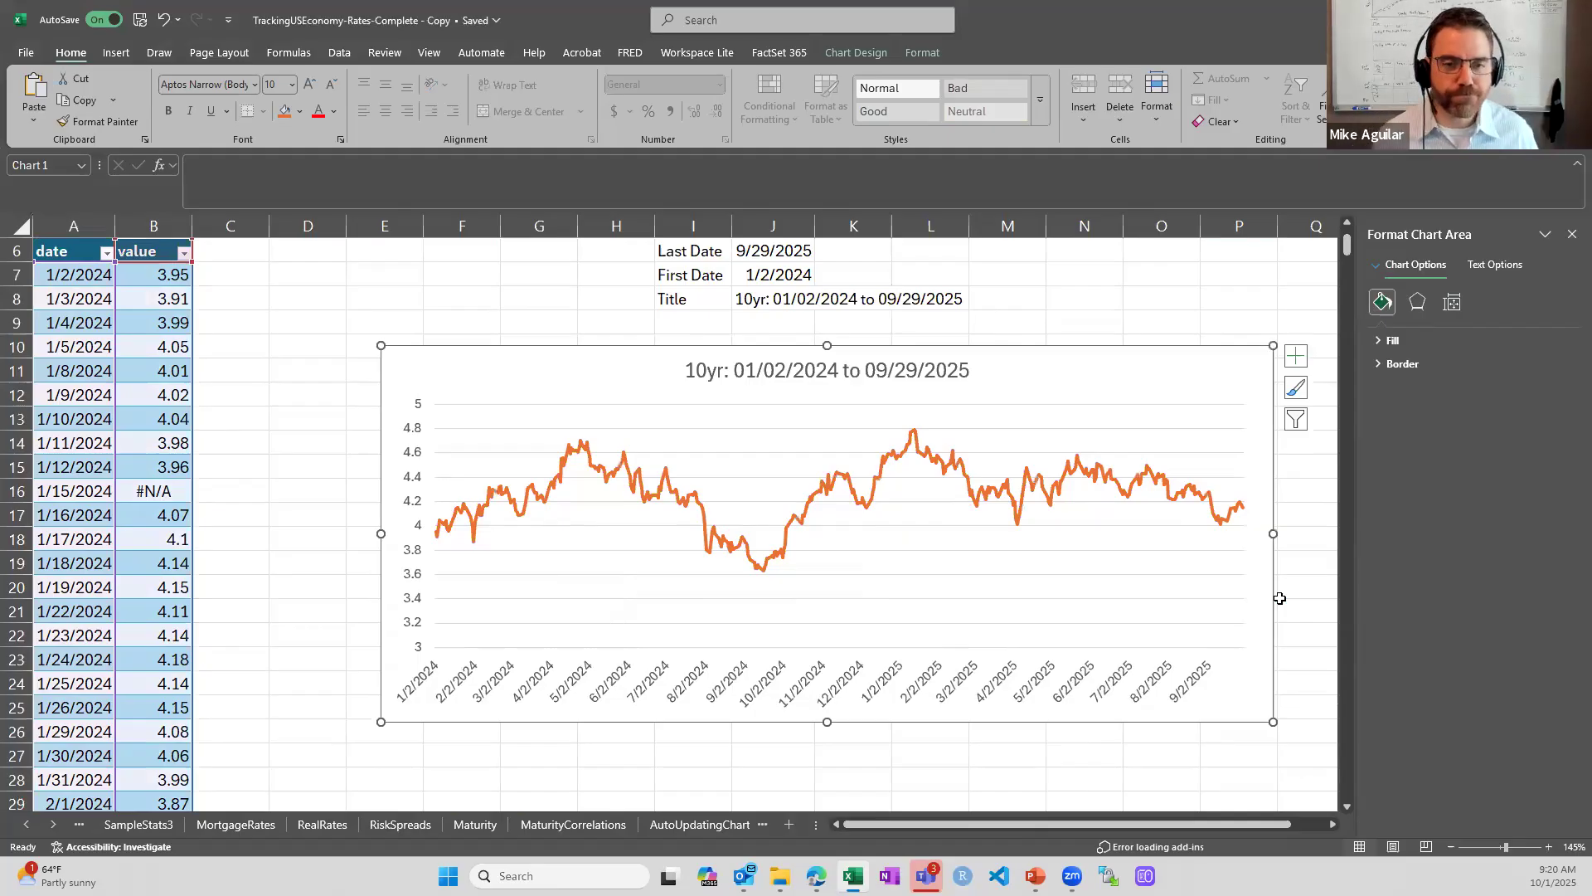
Turn showing #N/A as an empty cell back on for the chart, keeping empty cells displayed as gaps.
right_click(563, 378)
click(623, 602)
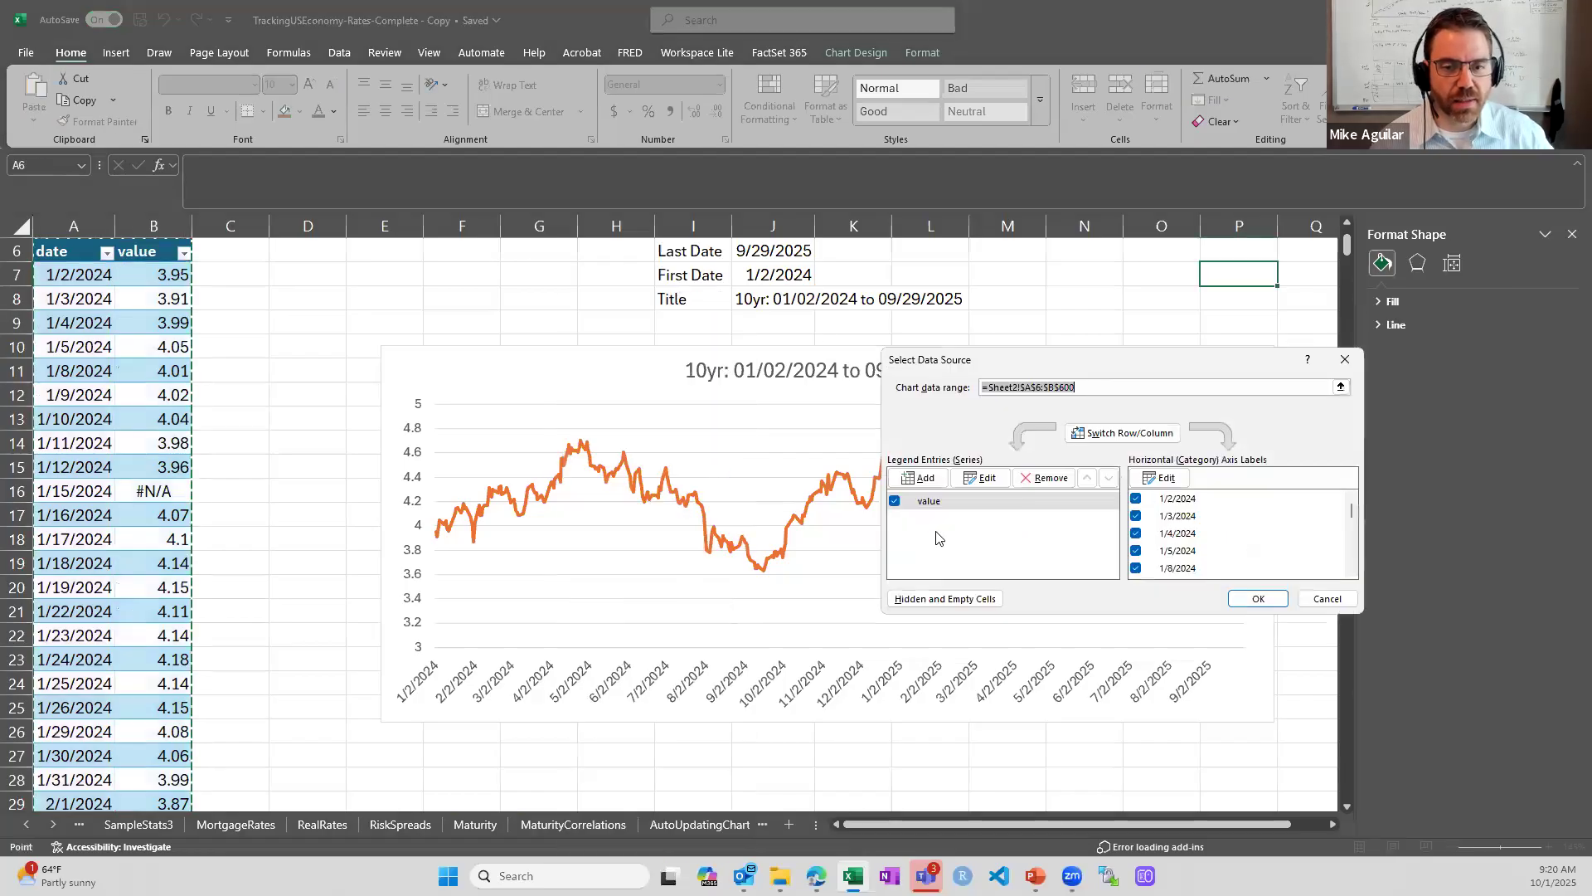
click(945, 599)
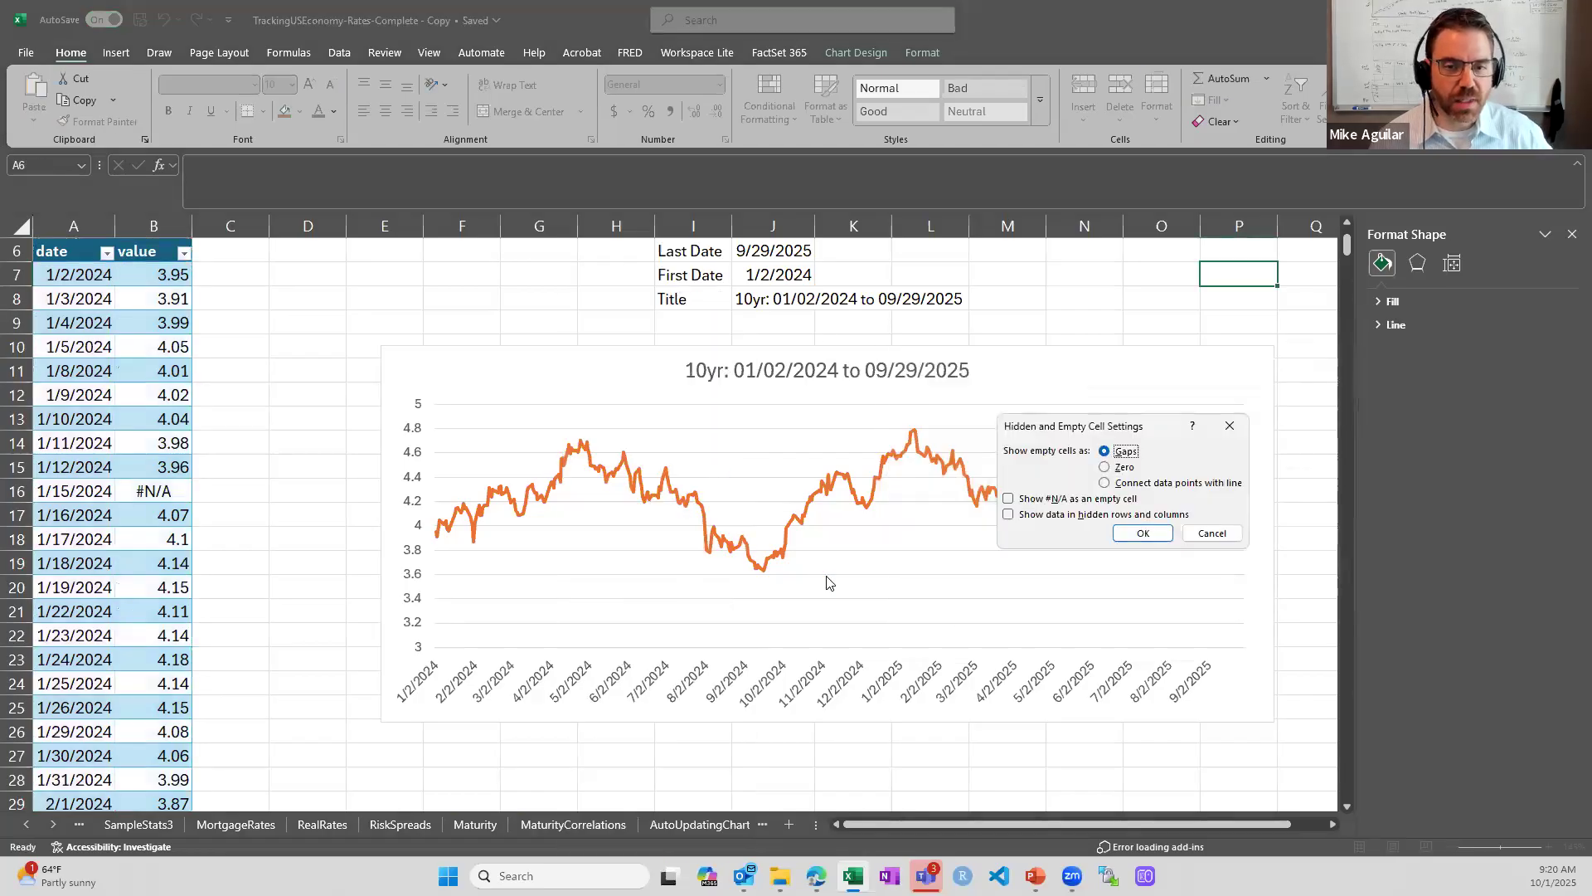
click(1060, 499)
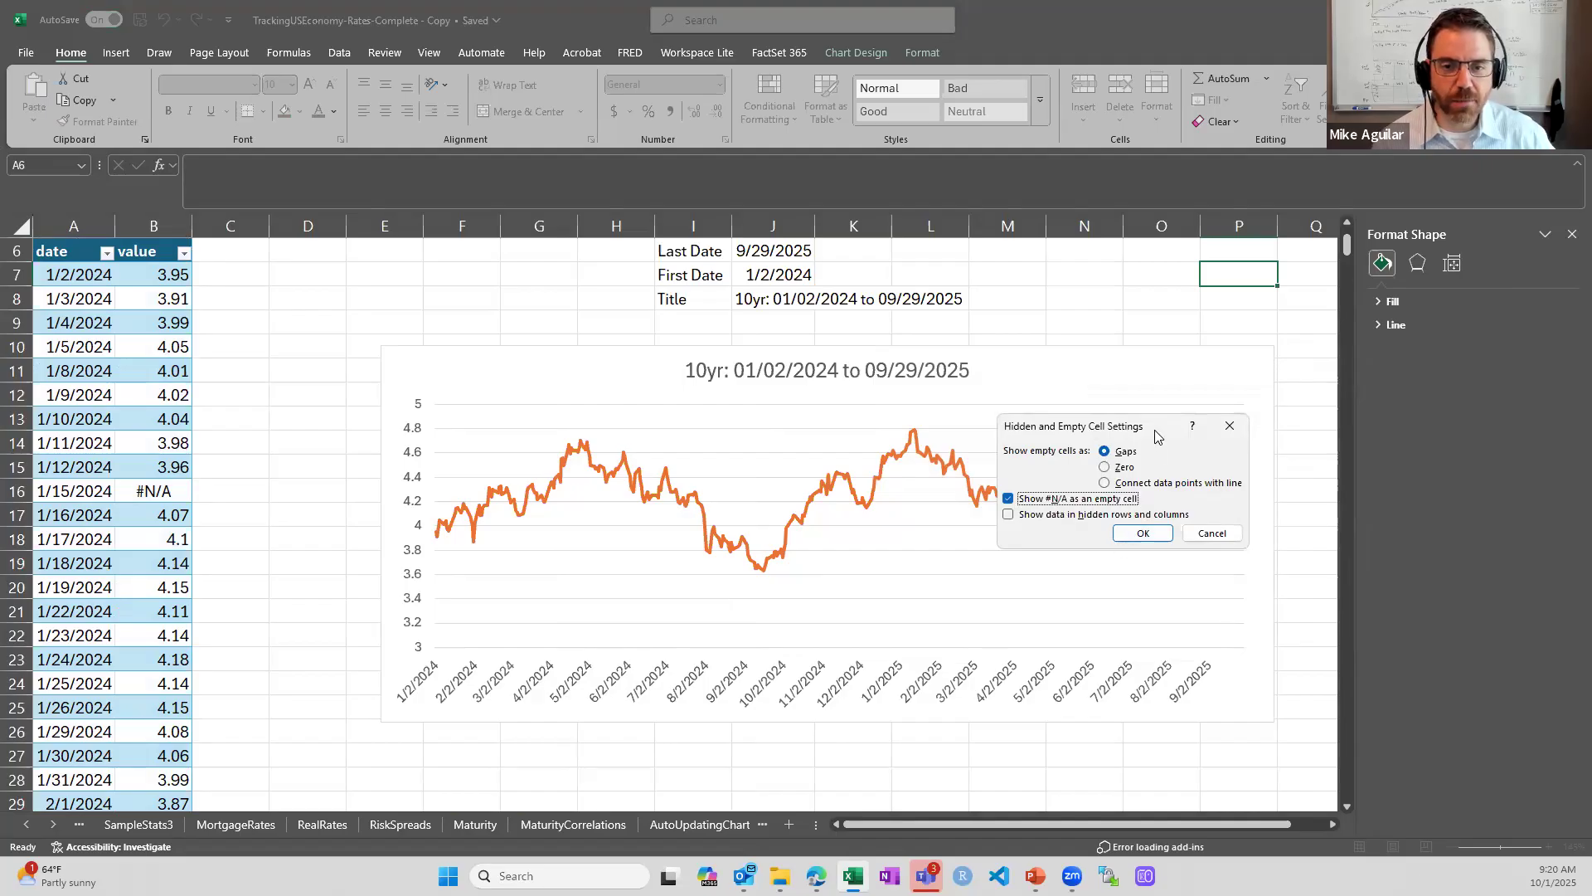
drag(1158, 437, 497, 577)
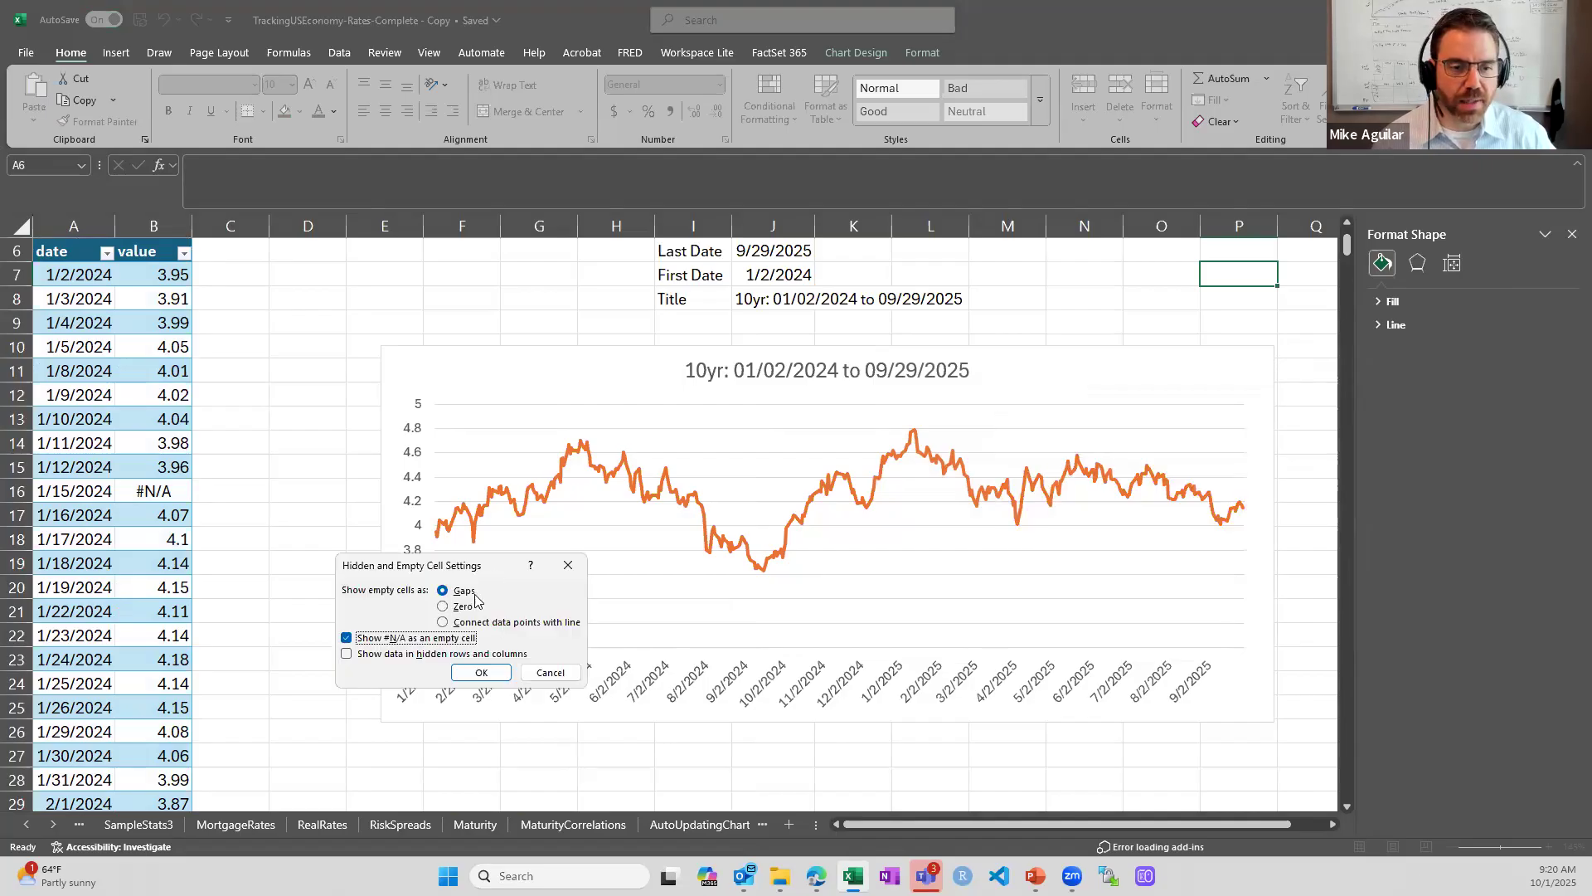
click(488, 672)
click(1268, 600)
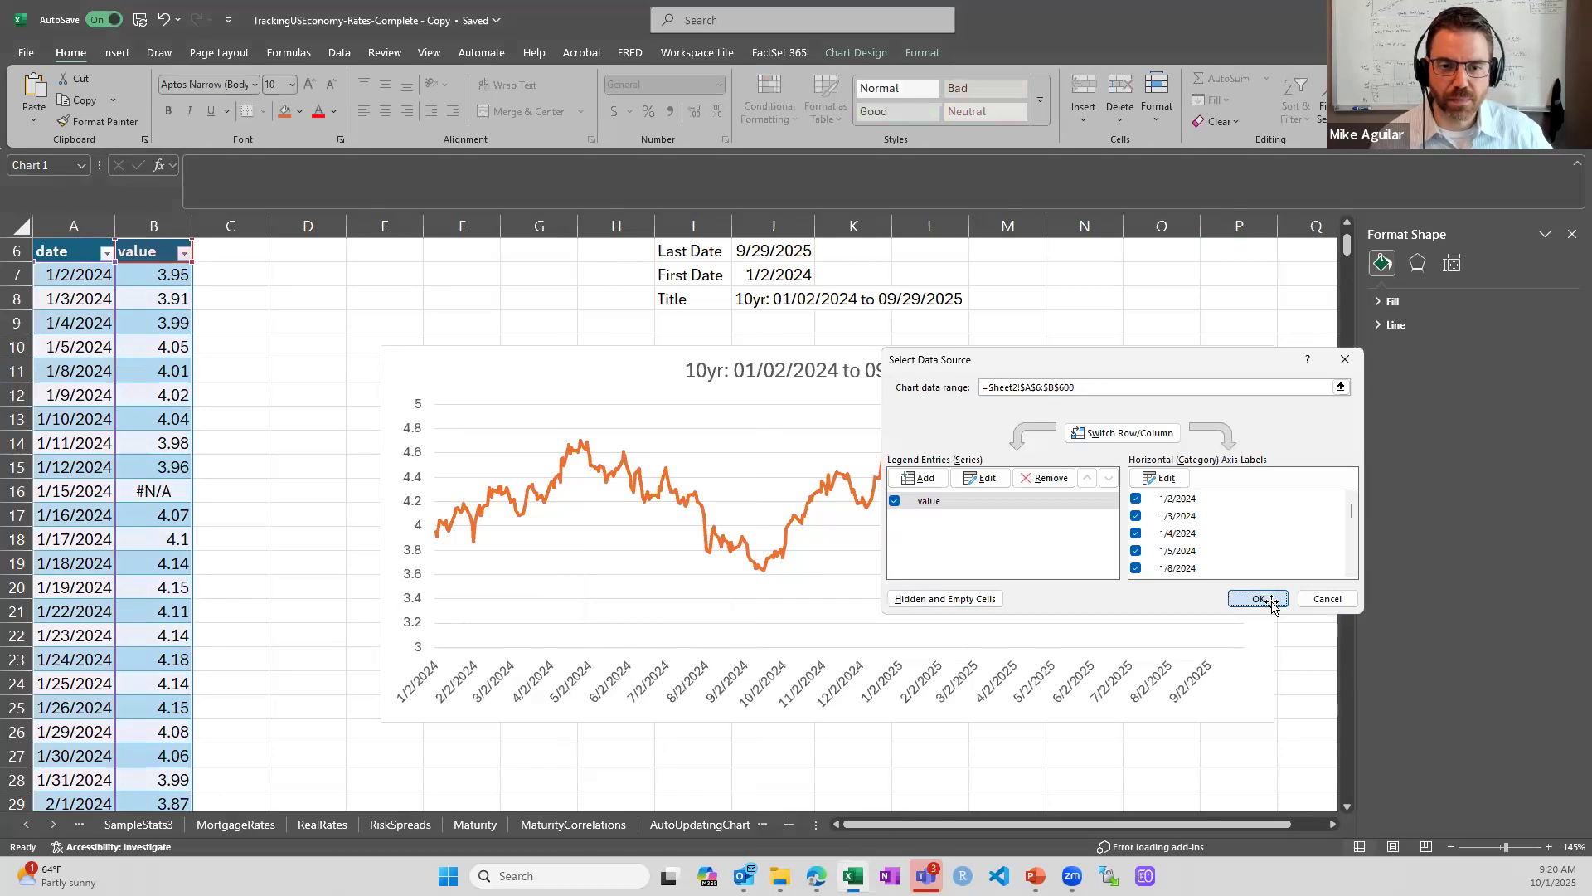
Set the chart's Hidden and Empty Cell Settings to show empty cells as Zero.
right_click(554, 379)
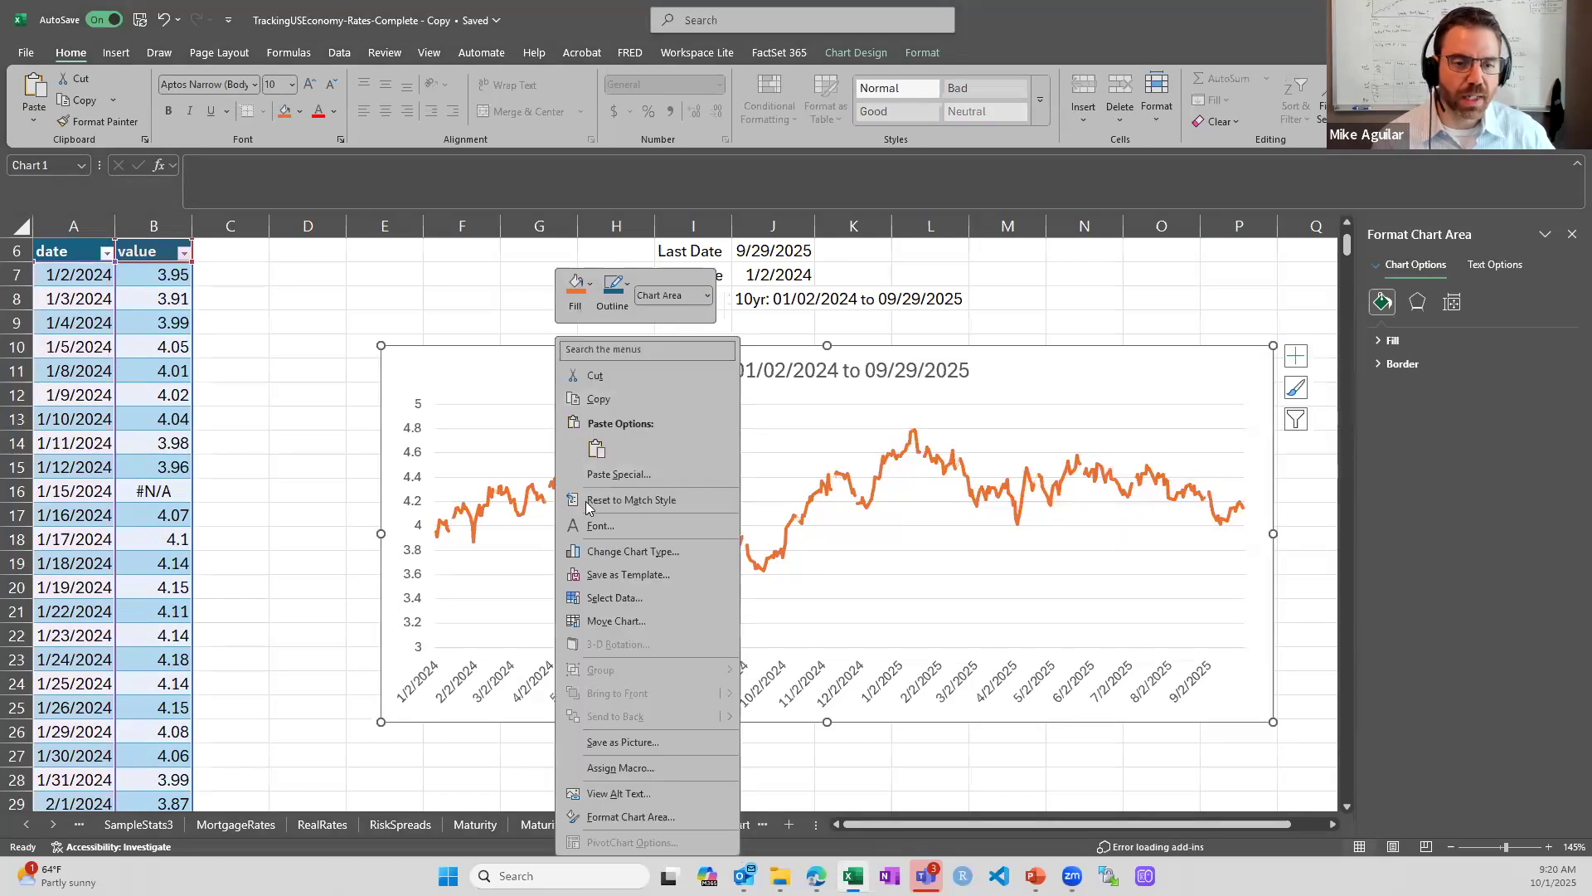
click(590, 599)
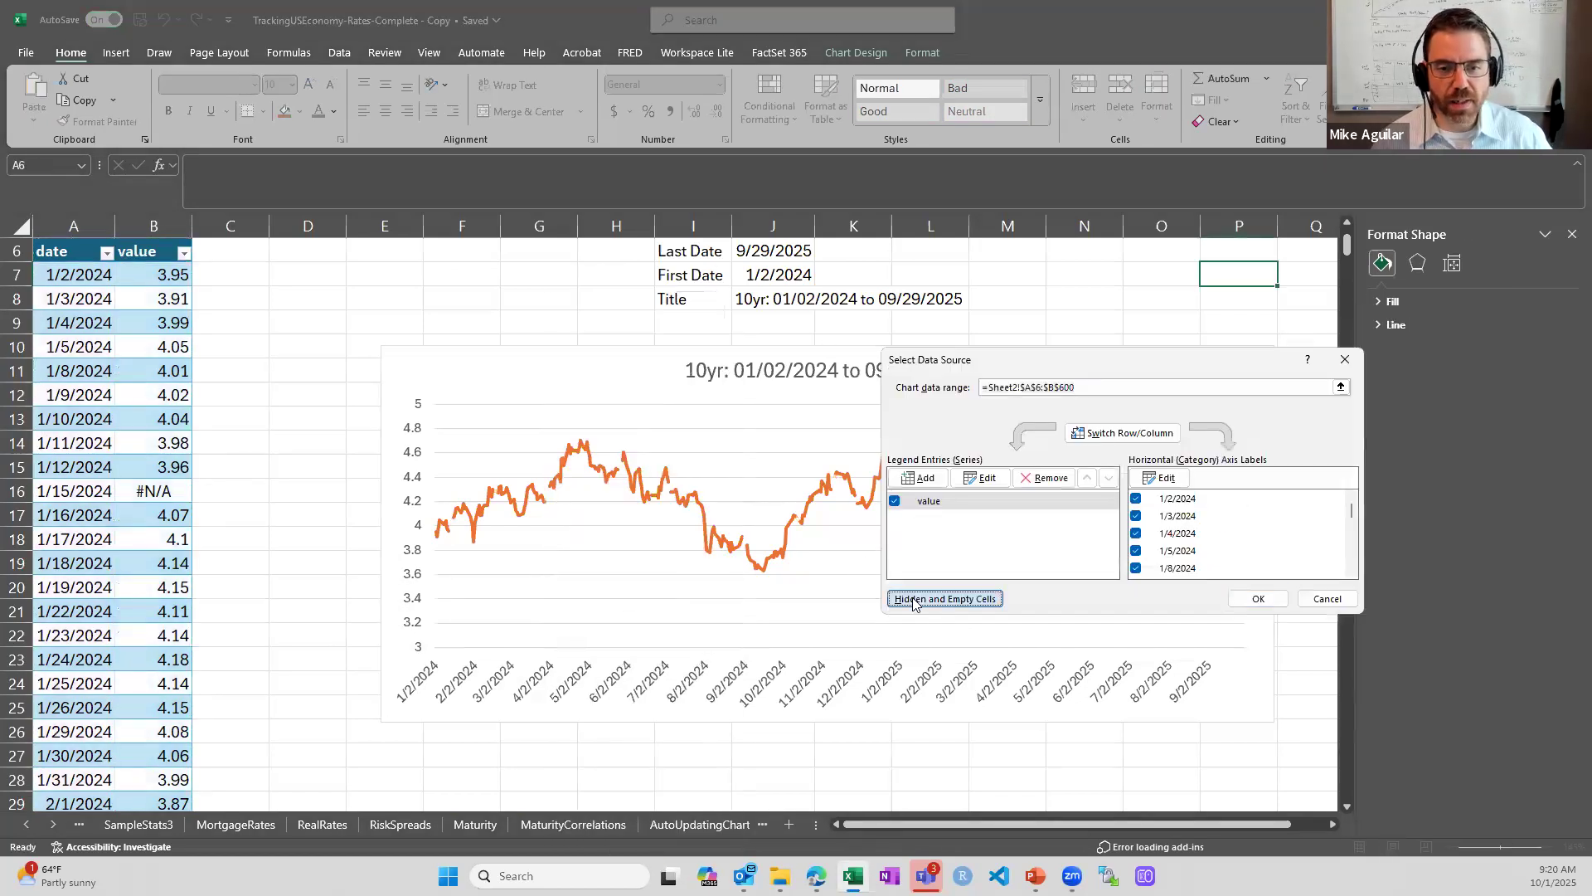
click(944, 598)
drag(1075, 426, 386, 483)
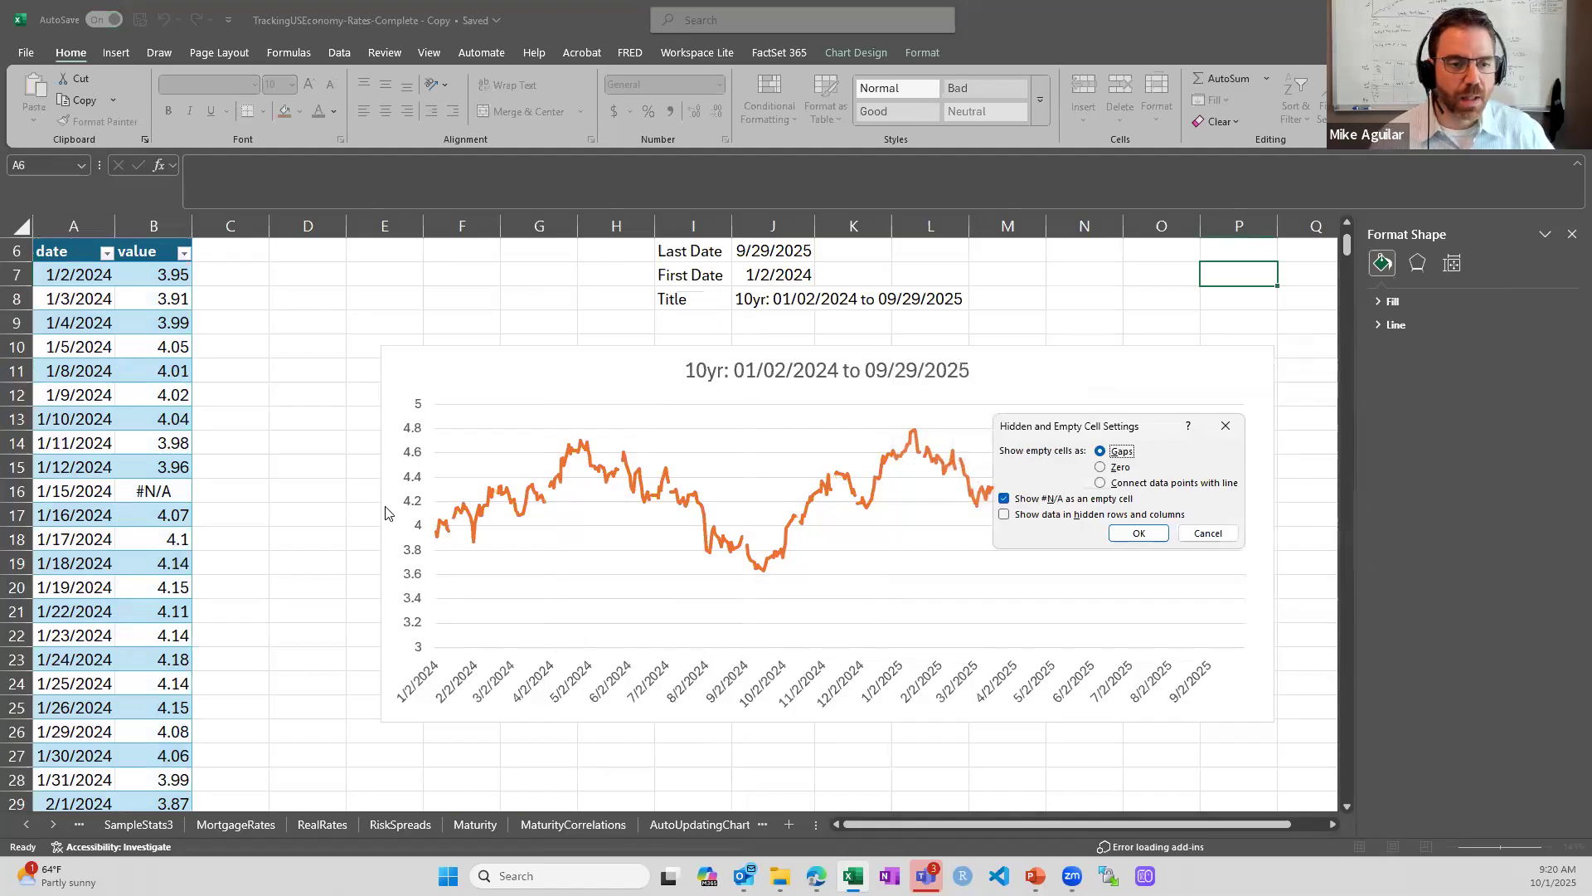
click(415, 523)
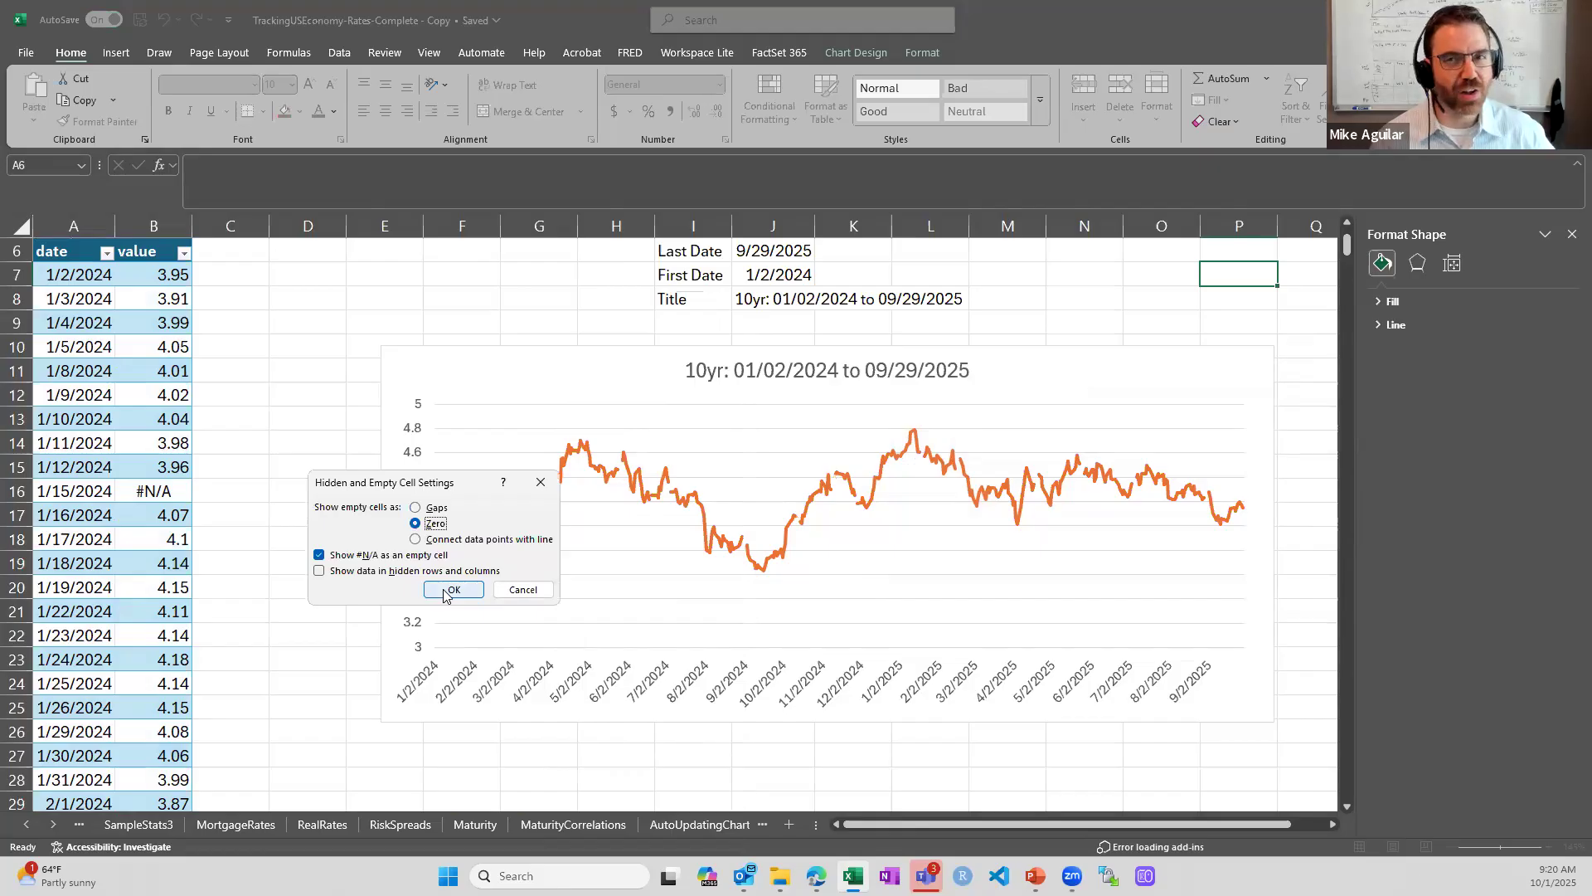
click(452, 590)
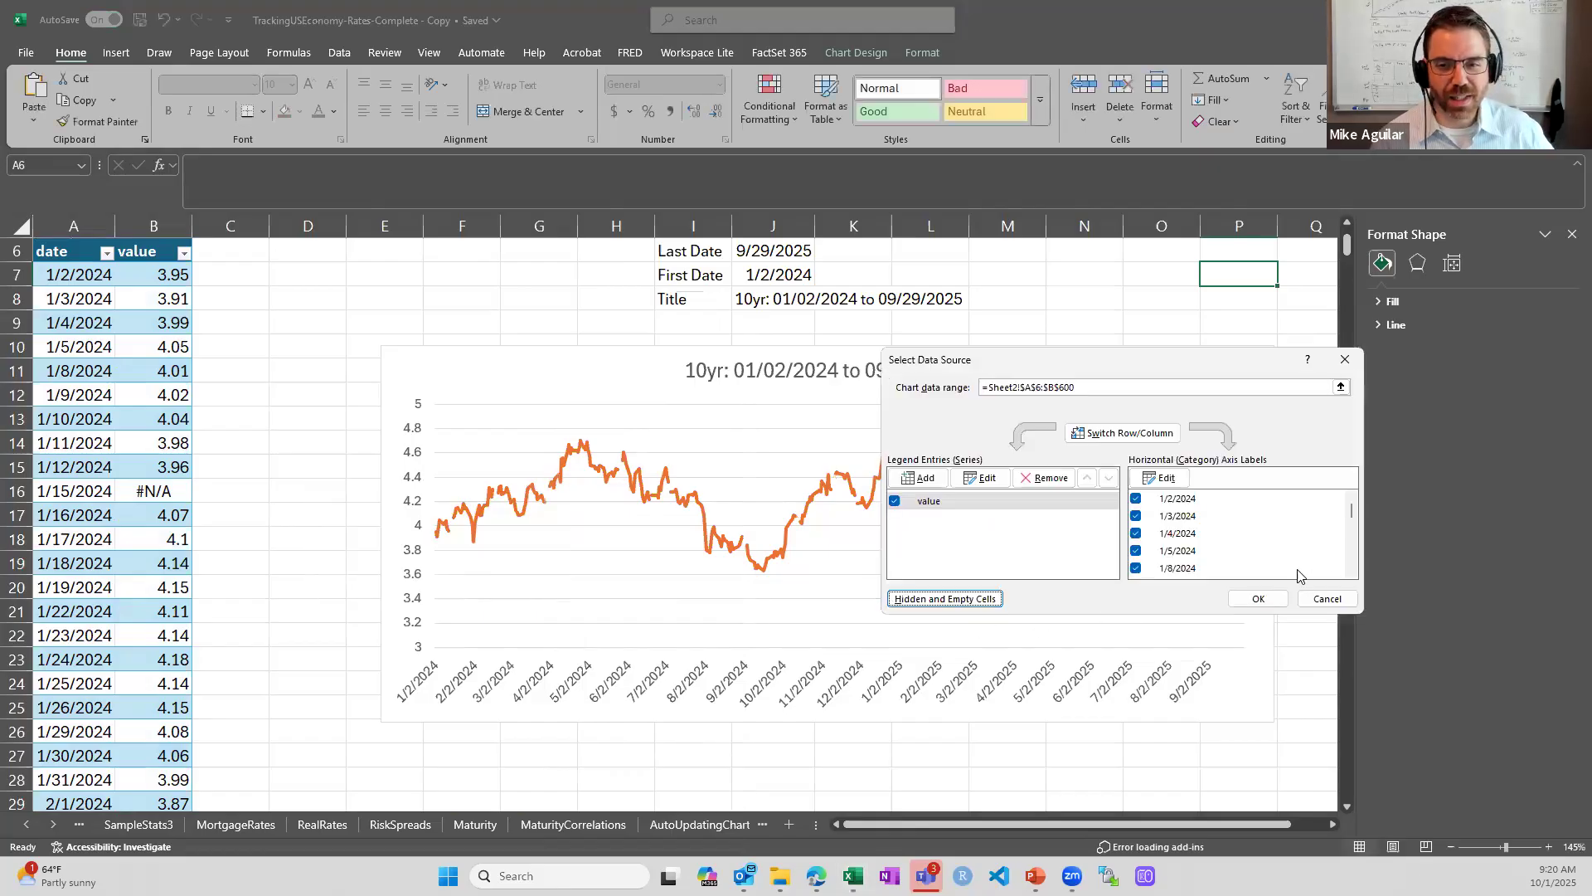
click(1258, 599)
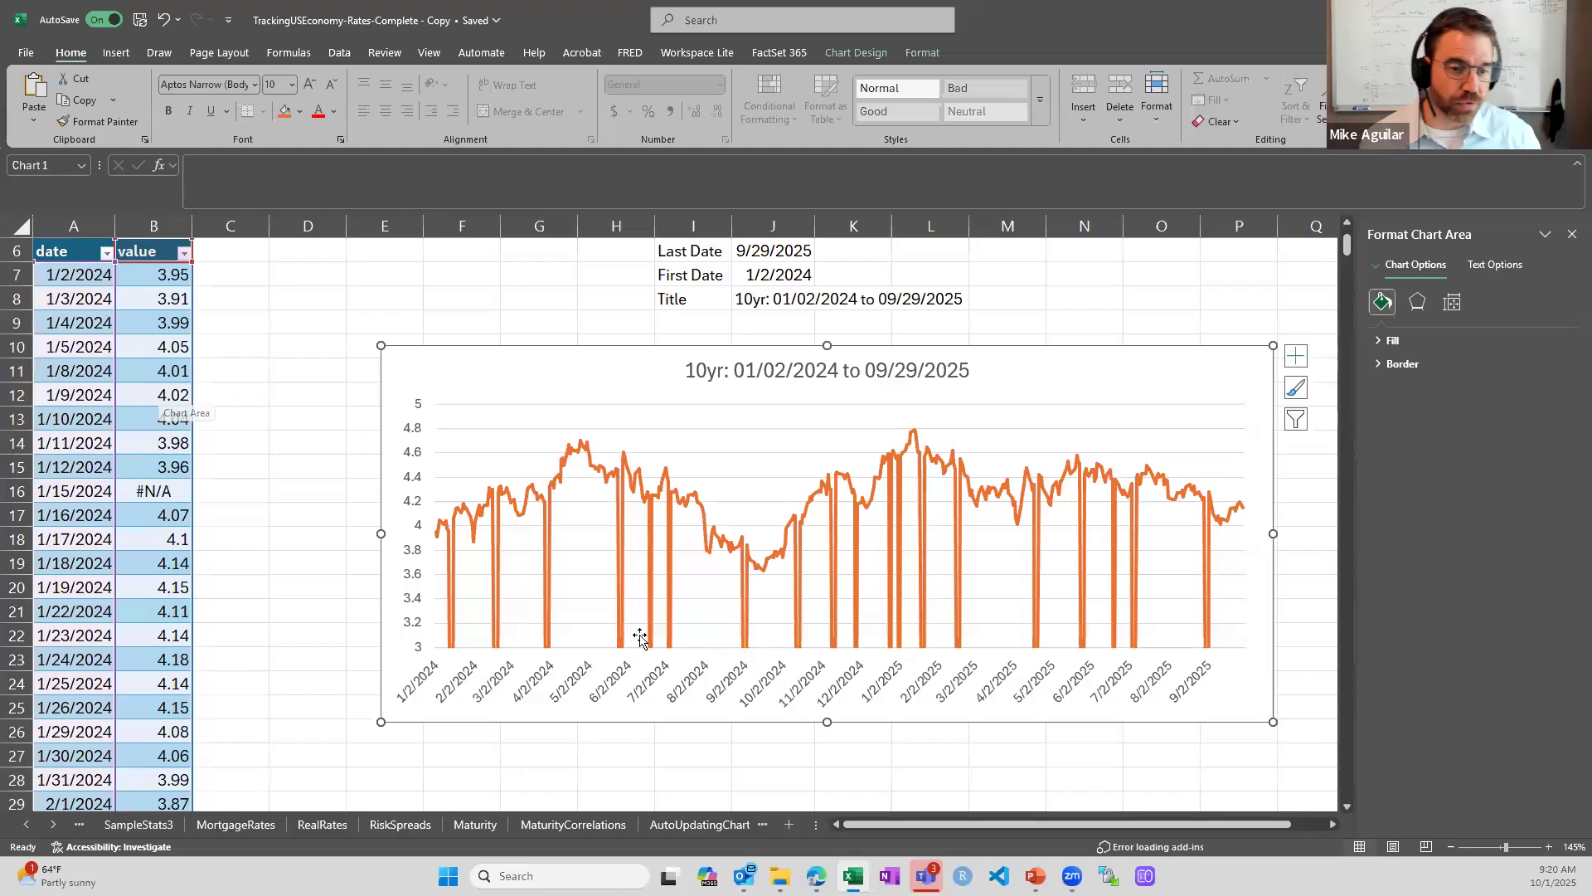
Set the chart's Hidden and Empty Cell Settings to connect data points with a line across empty cells.
right_click(493, 386)
click(592, 599)
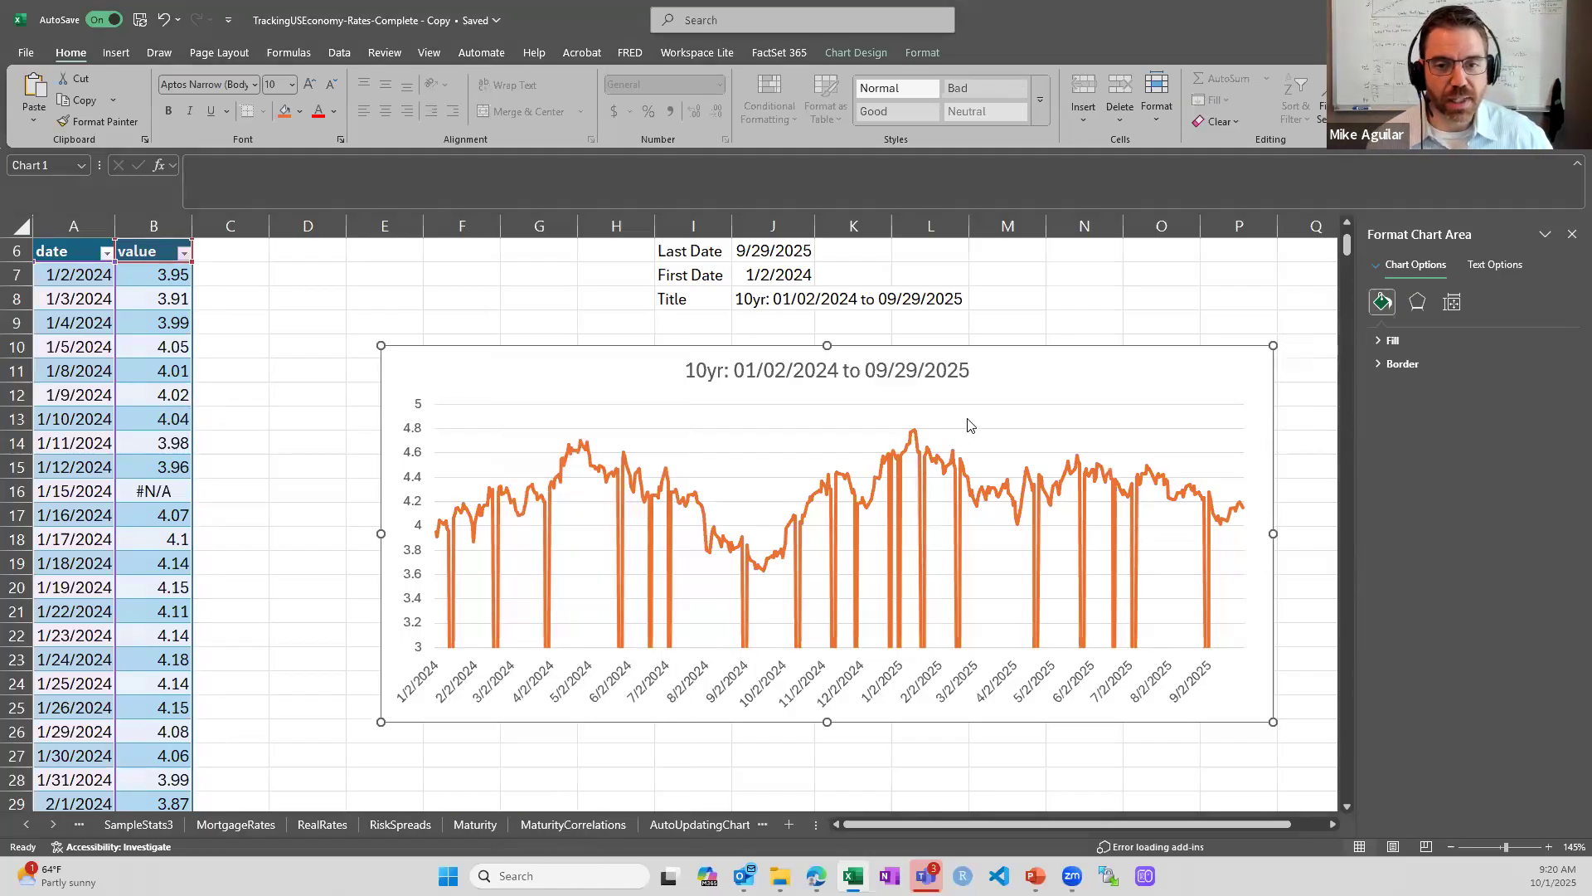
click(888, 598)
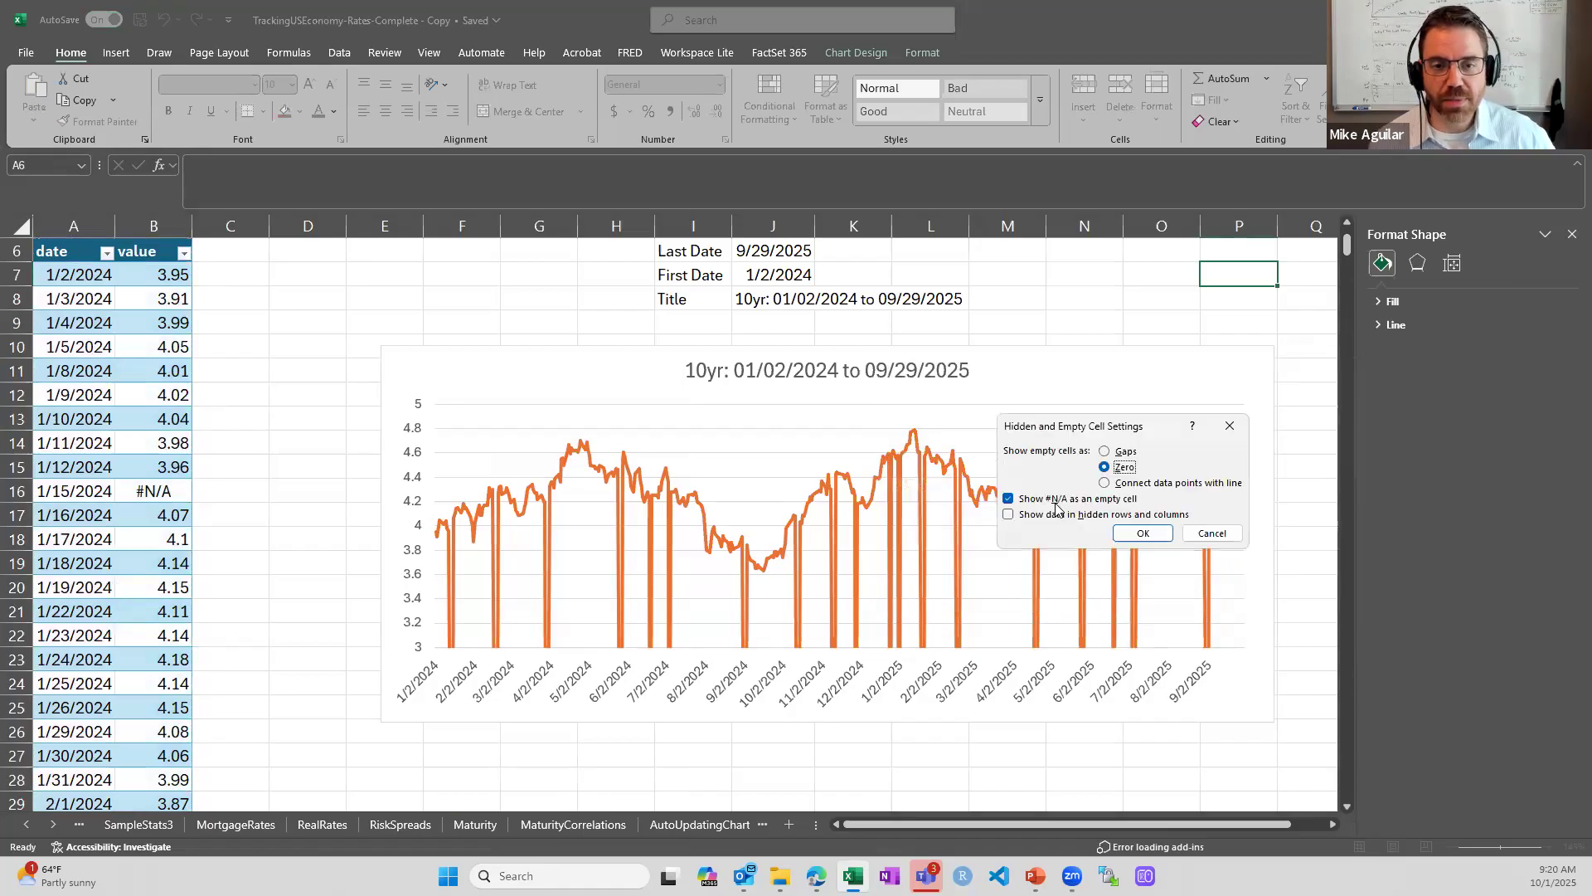
drag(1089, 430, 300, 541)
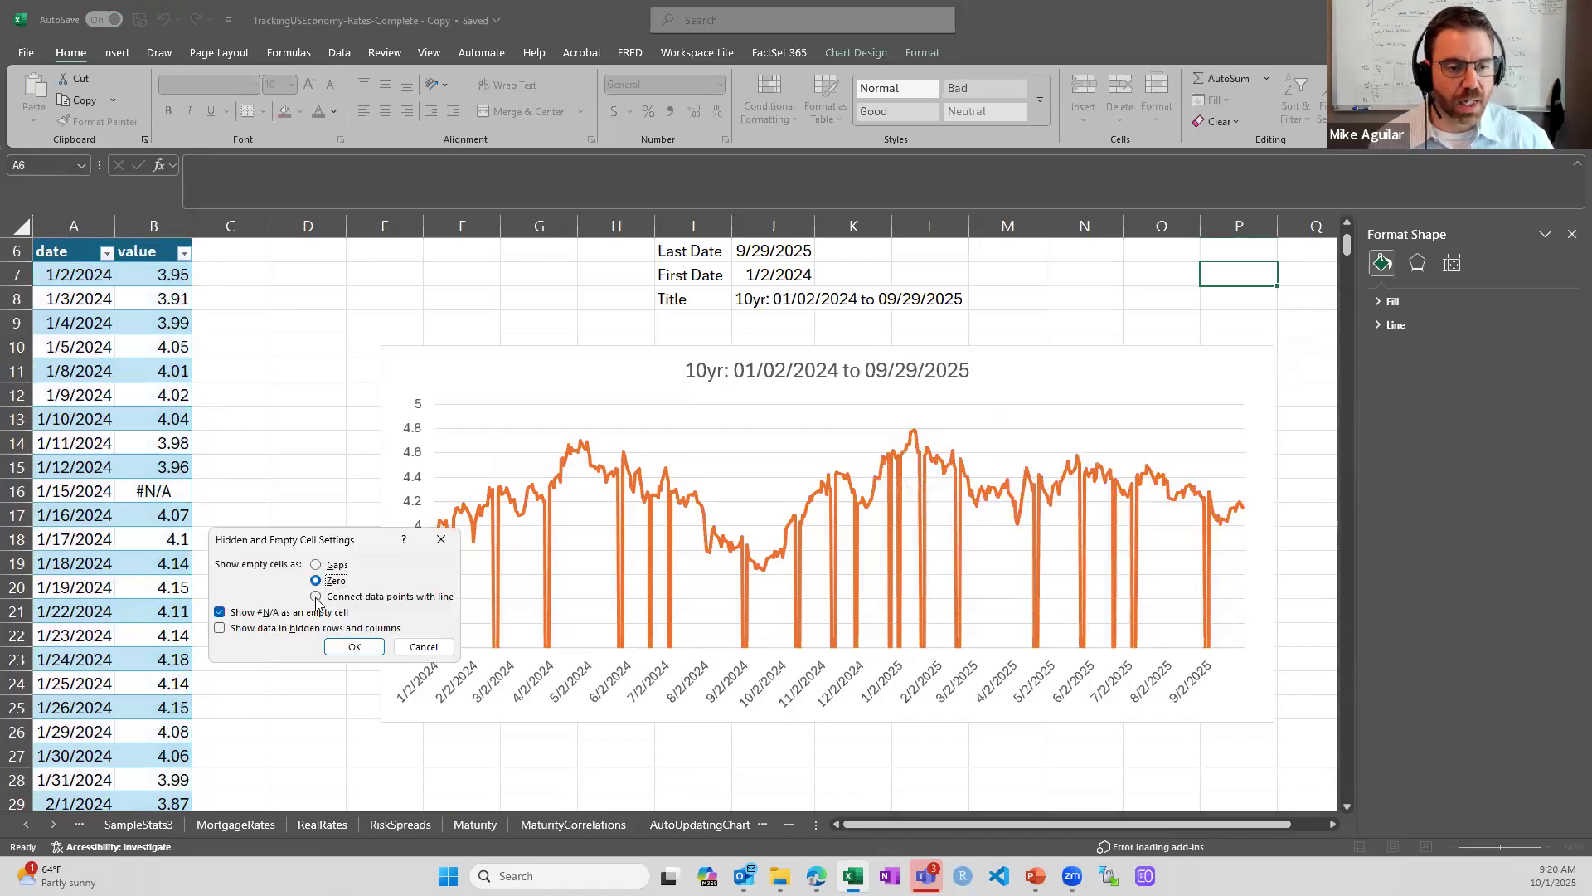
click(316, 596)
click(355, 646)
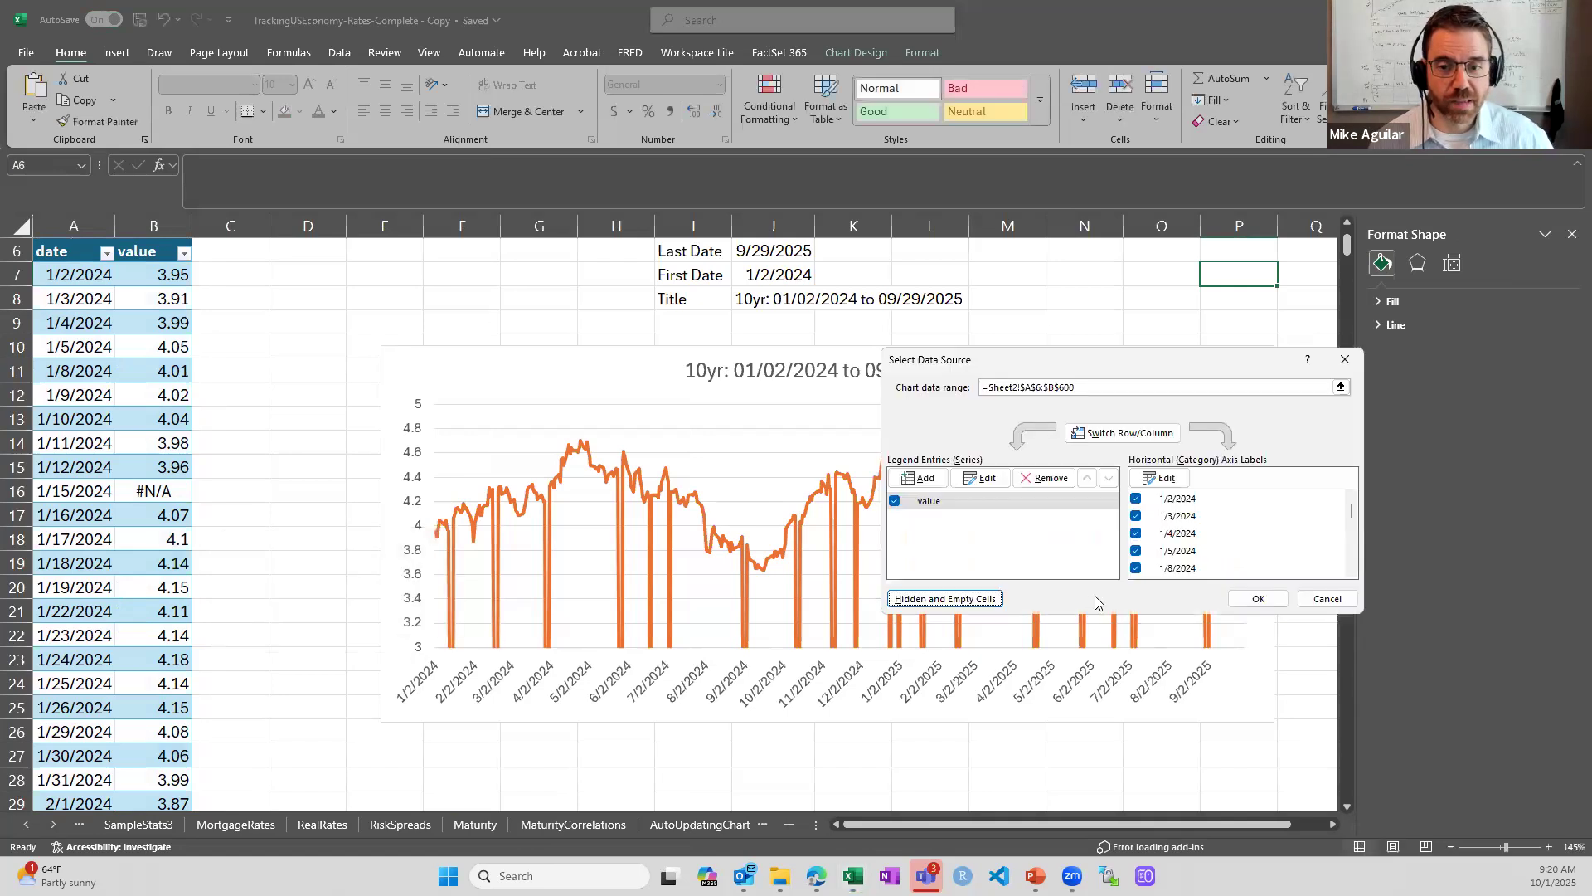
click(1259, 599)
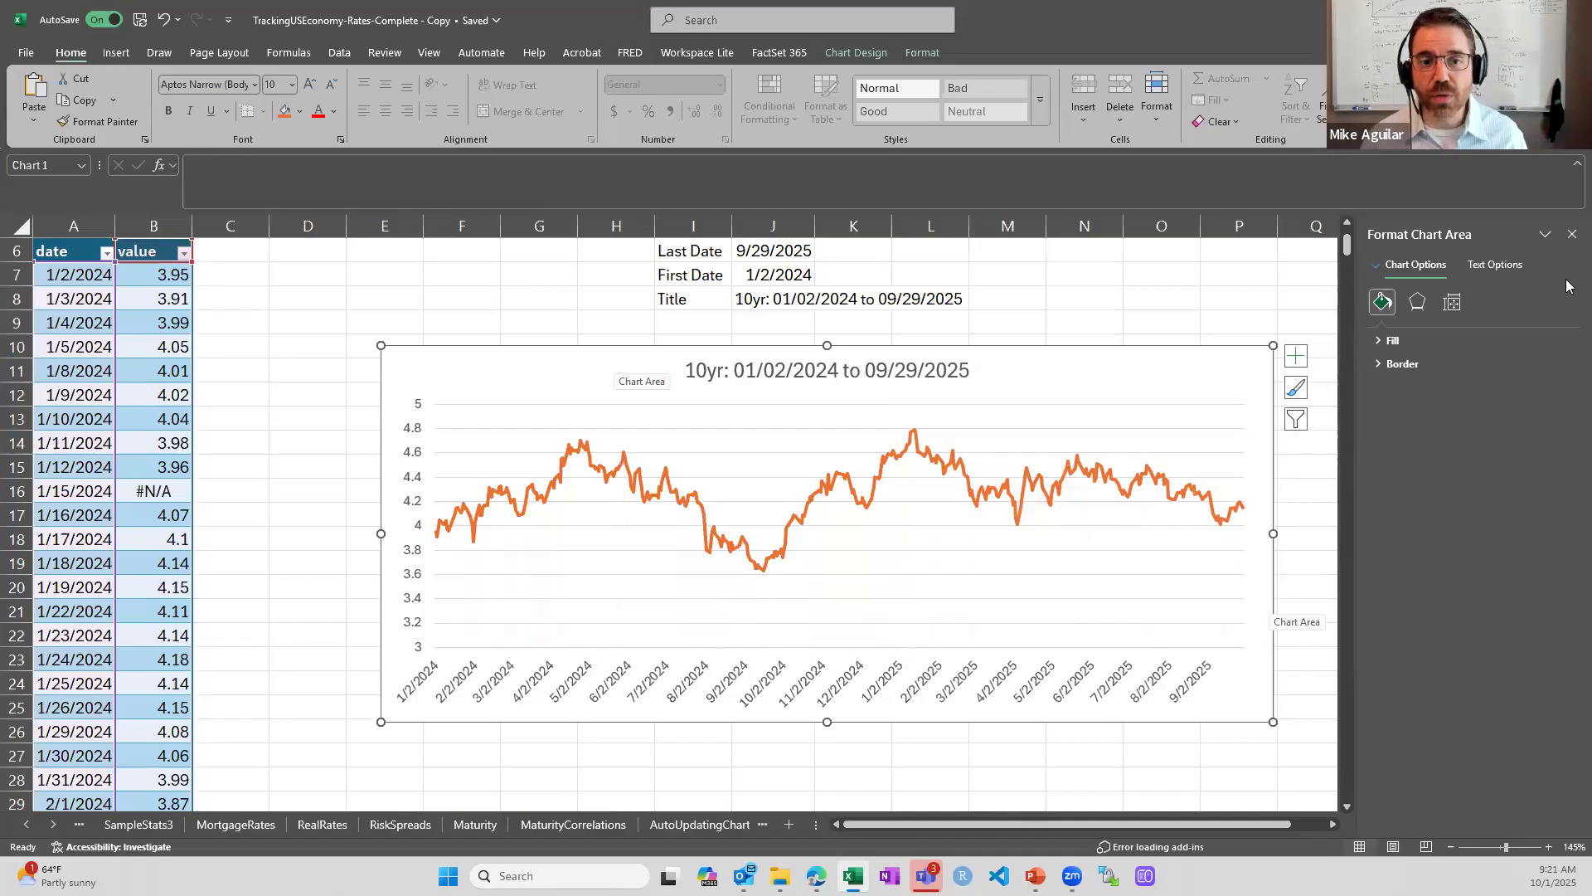
Close the chart formatting pane, deselect the chart and return to the start of the sheet.
click(1573, 235)
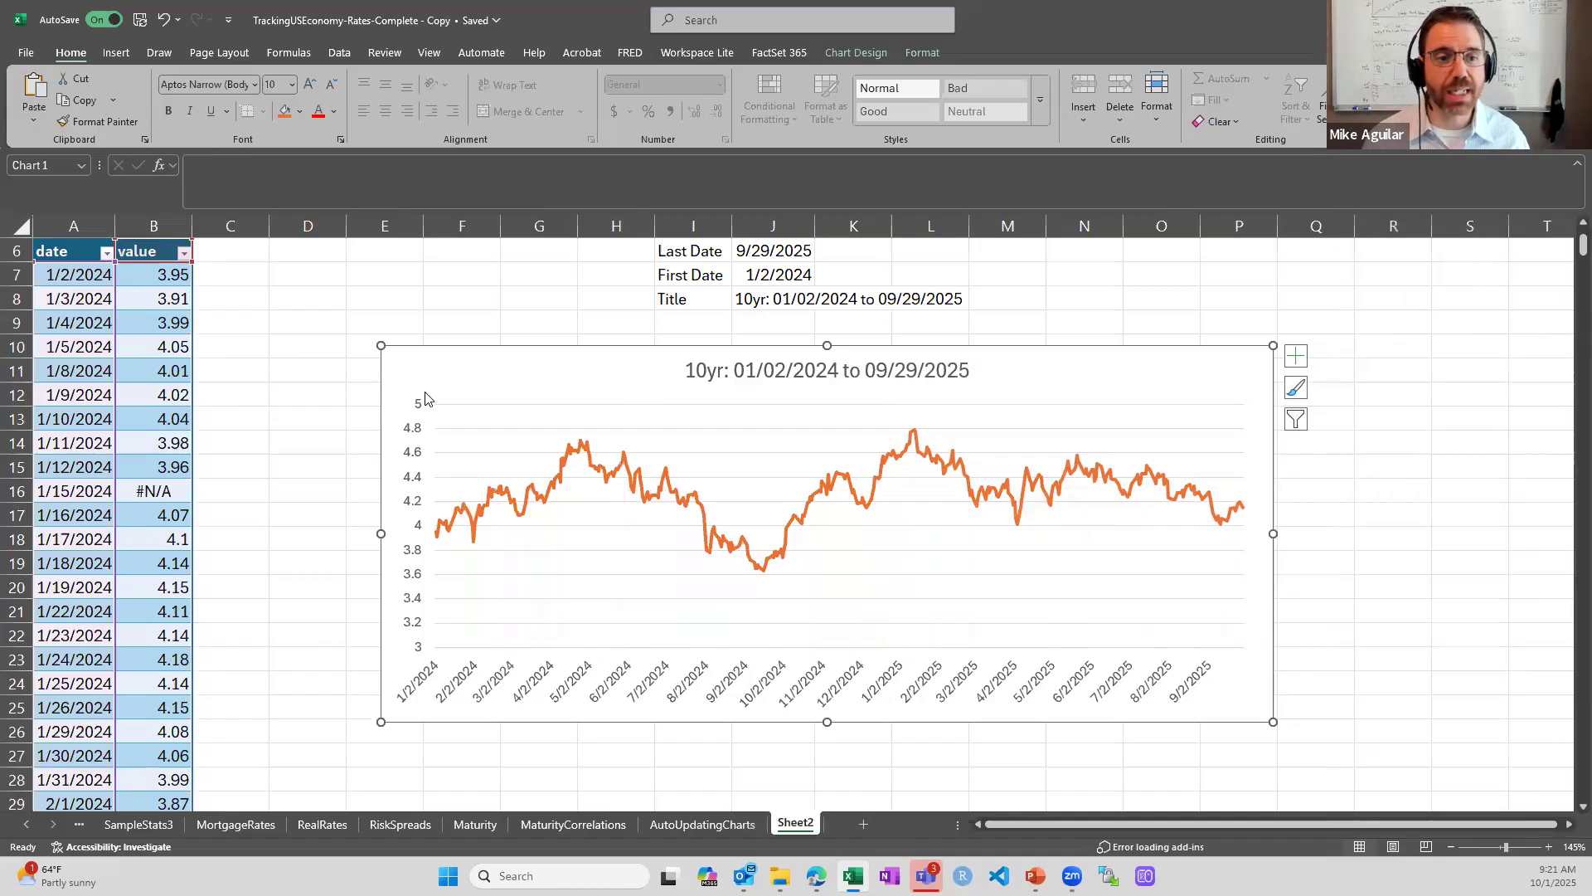
click(456, 300)
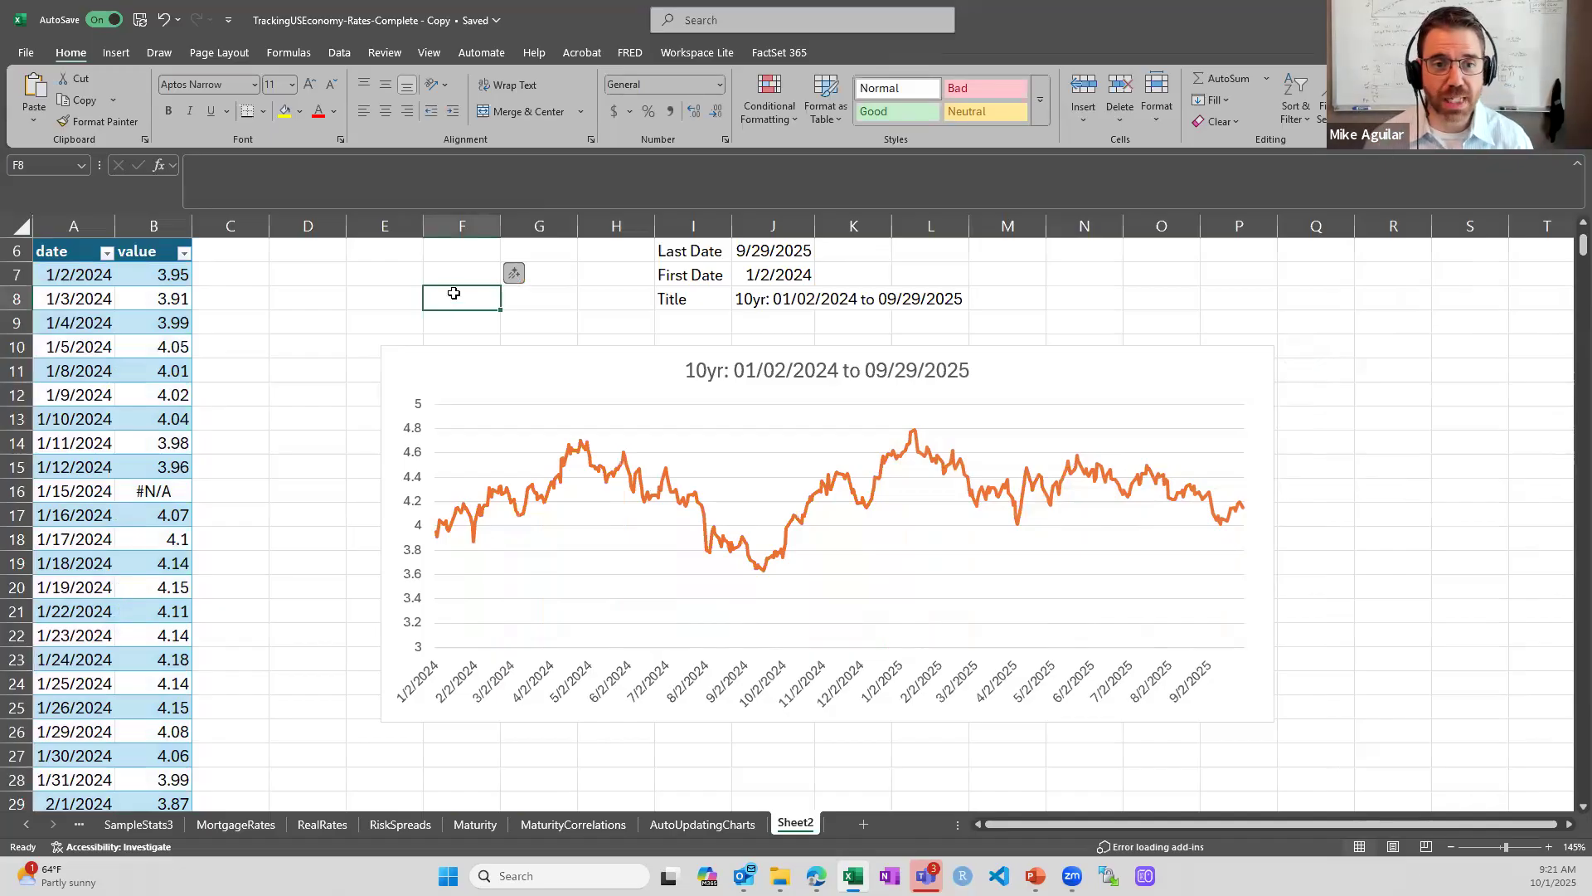
scroll(455, 299, up, 2)
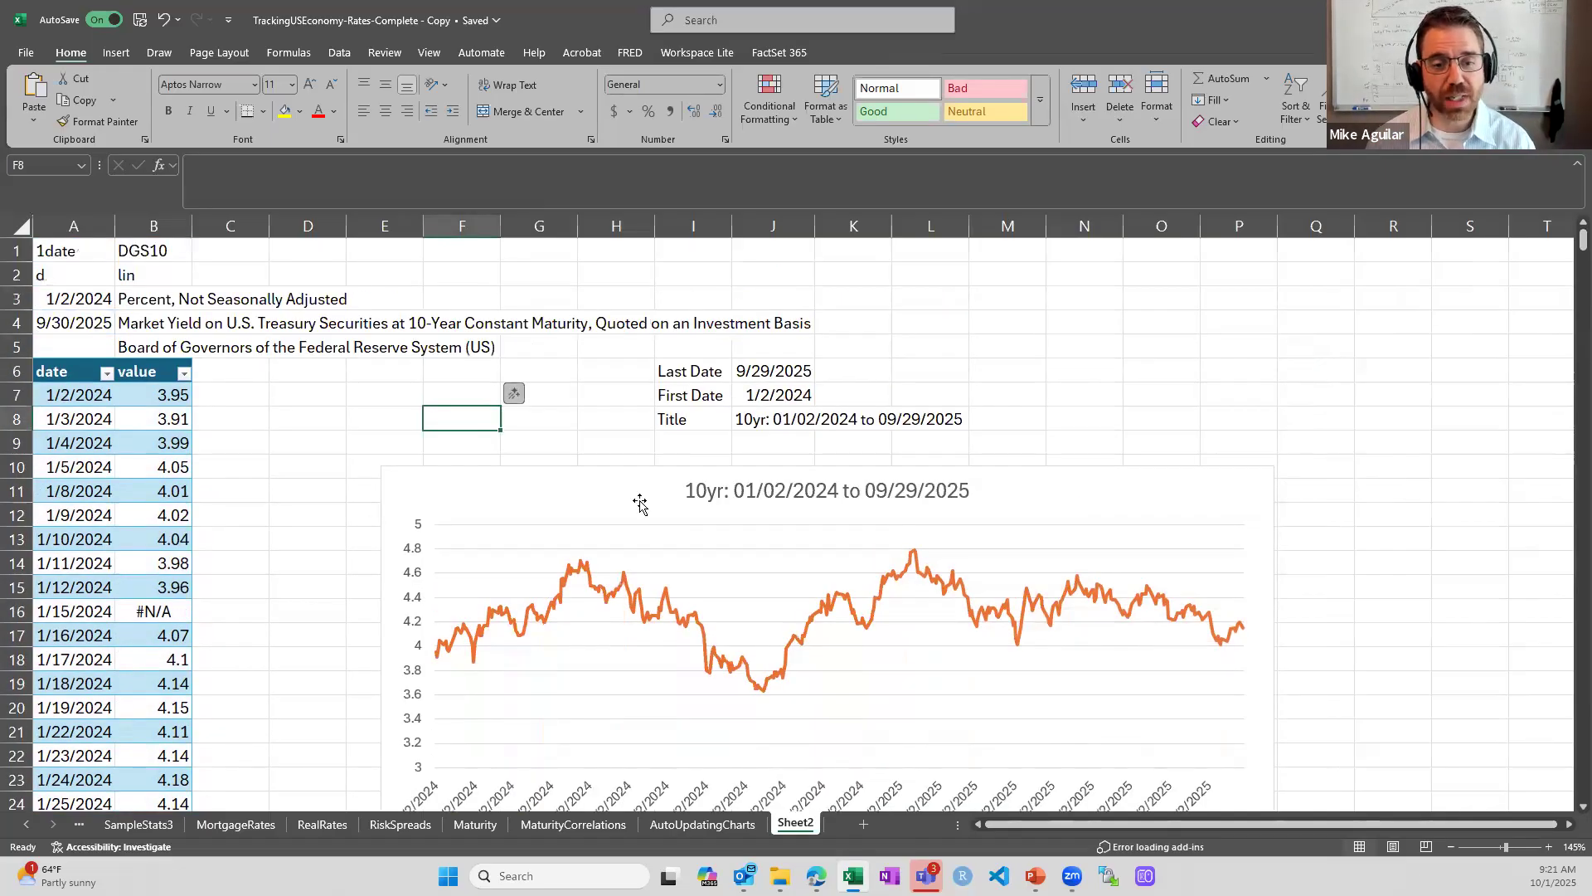